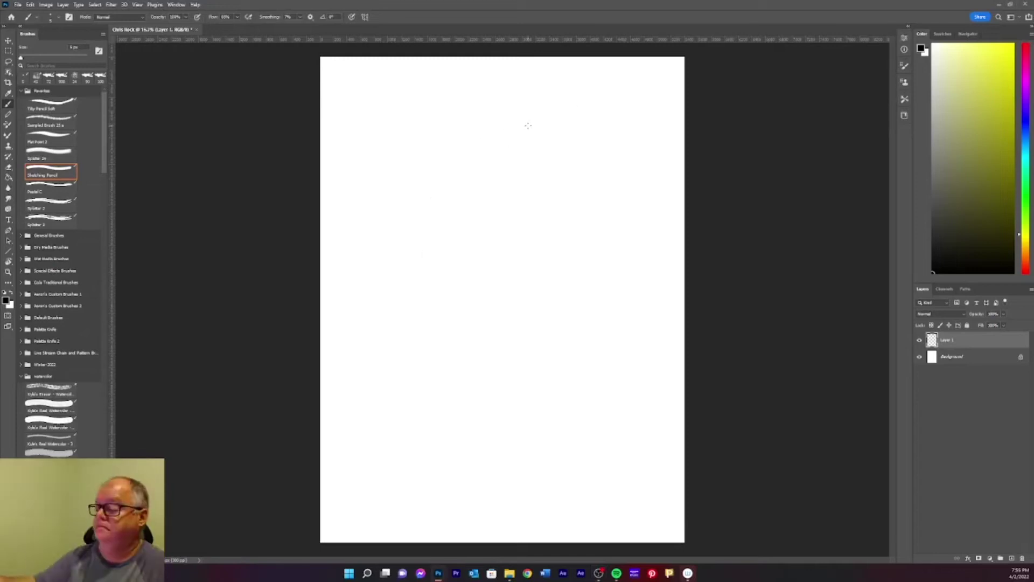
Step: Draw the tilted head oval with proportion guides on Layer 1, then add Layer 2 for the features
left_click_drag(528, 124, 525, 128)
mouse_move(381, 179)
left_mouse_down()
mouse_move(512, 97)
mouse_move(501, 80)
left_mouse_up()
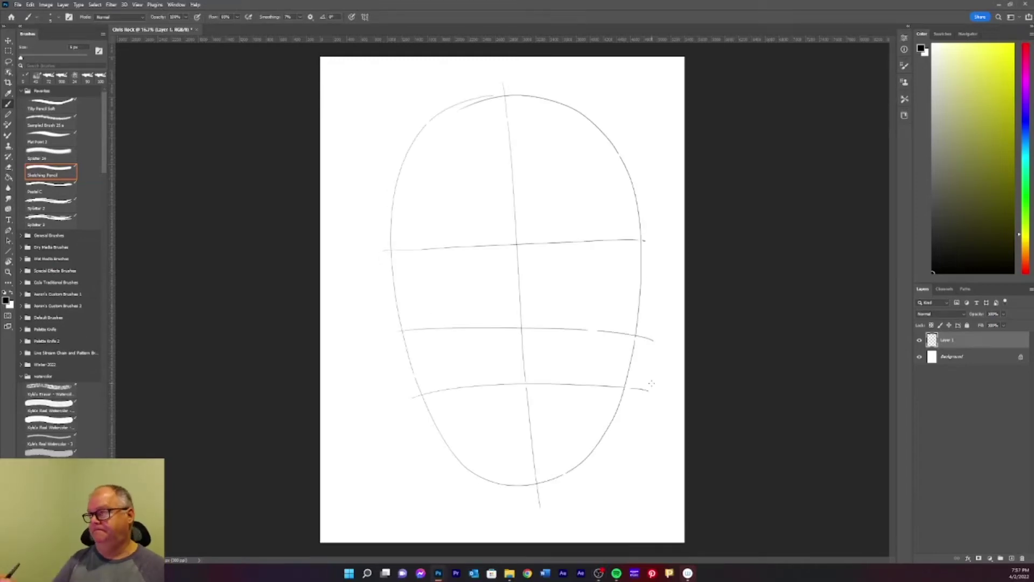
key("ctrl+shift+alt+n")
key("b")
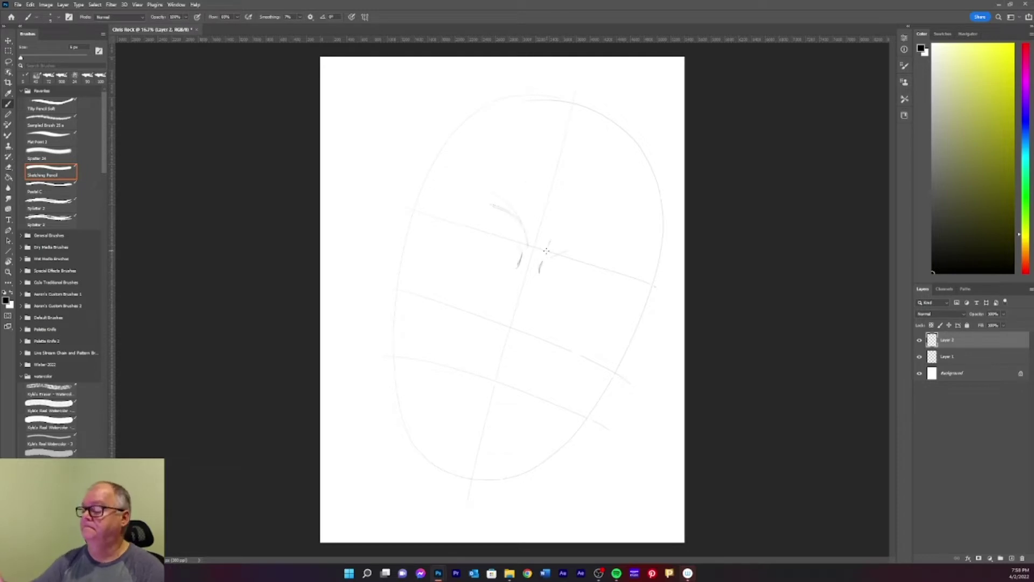
Step: Sketch the right eye with its arched brow and lower lid, and the left eye's upper lid
left_click_drag(549, 248, 624, 268)
left_click_drag(555, 275, 587, 286)
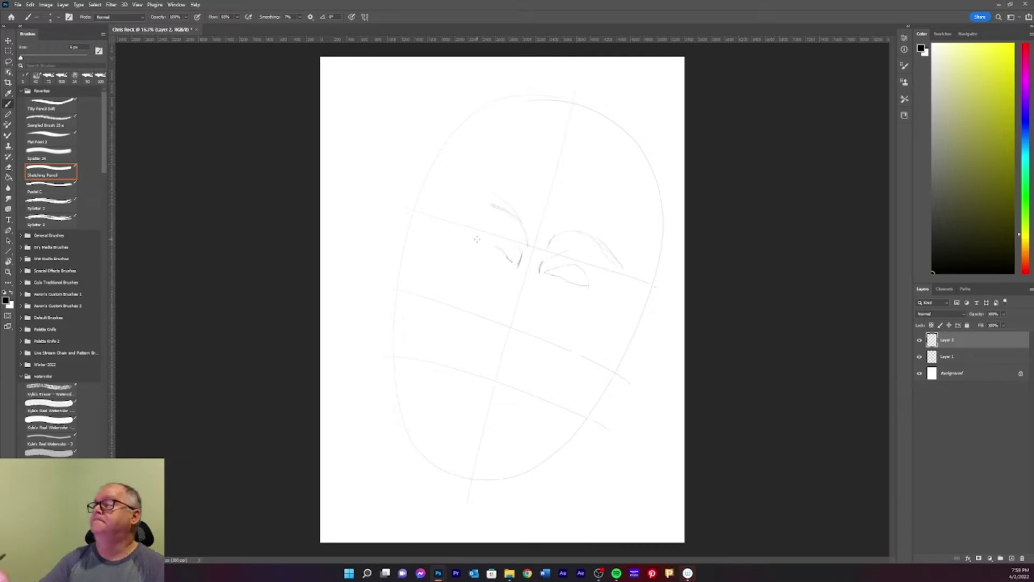
mouse_move(507, 253)
left_mouse_down()
mouse_move(461, 246)
mouse_move(472, 261)
mouse_move(525, 230)
left_mouse_up()
Step: Erase and reposition the left eye, adjusting its position and angle with Free Transform
key("e")
key("b")
key("v")
key("ctrl+t")
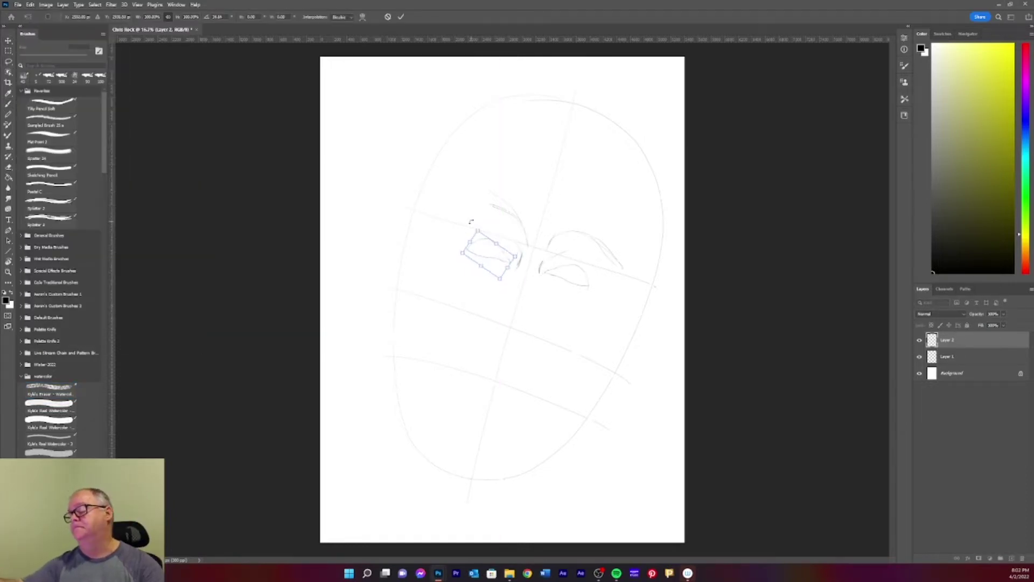
key("Return")
key("b")
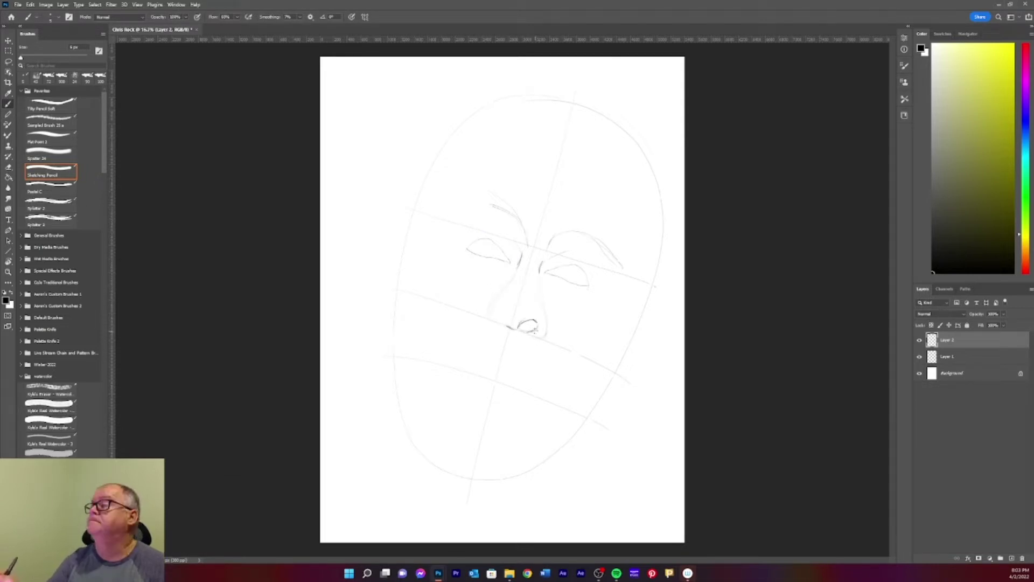
Step: Draw the nostrils, lasso-delete the stray lines around the nose, and mark below it
left_click_drag(490, 310, 485, 323)
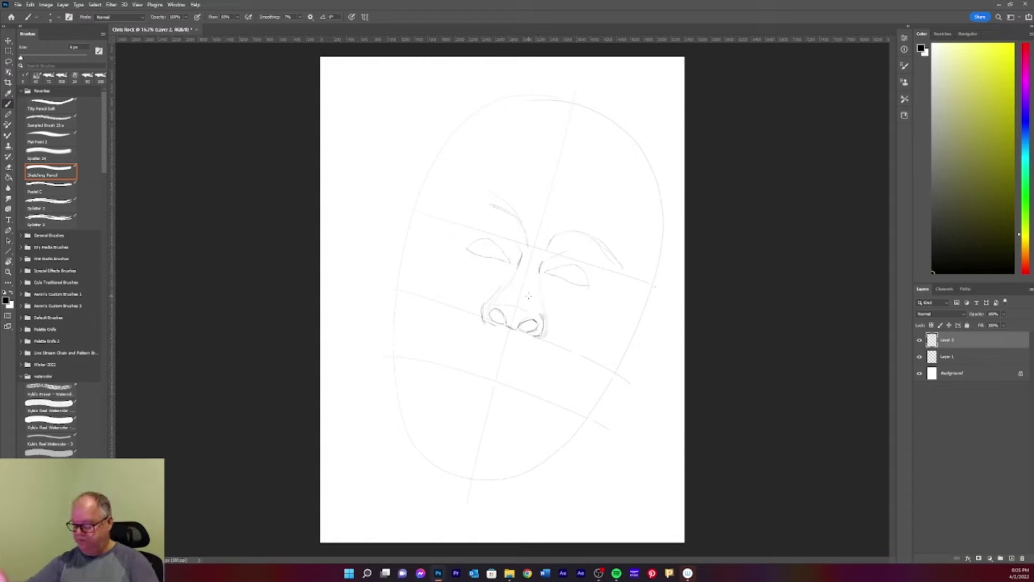
key("l")
left_click_drag(544, 319, 488, 305)
key("Delete")
key("b")
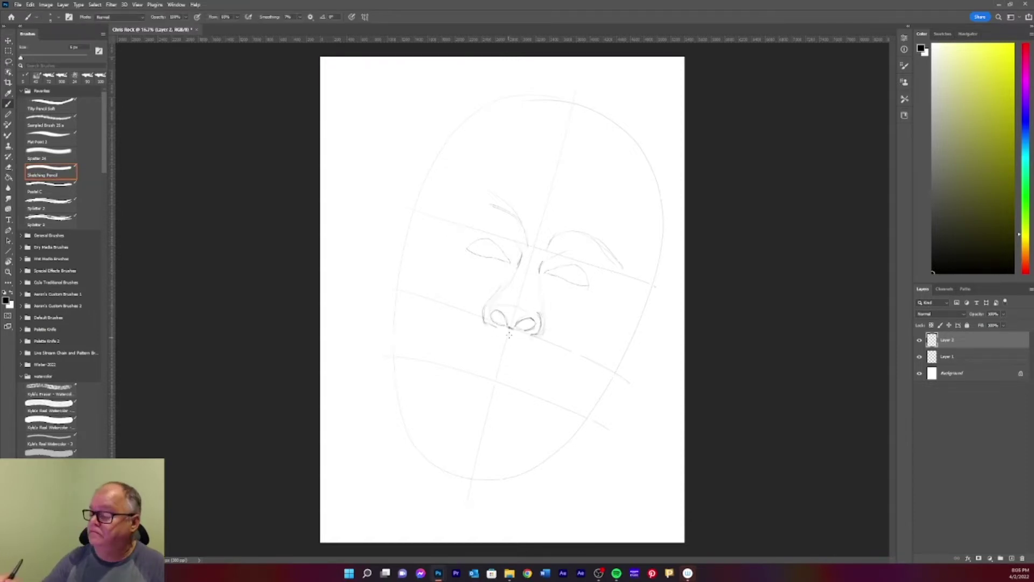
left_click_drag(505, 348, 499, 351)
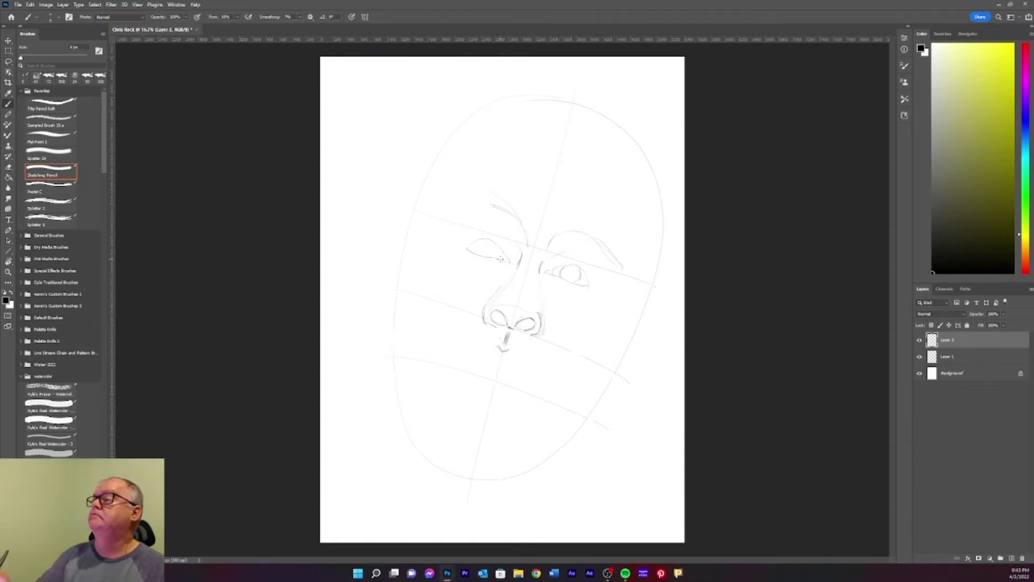
Step: Refine the left eye's inner corner and hatch dark hairs into both eyebrows
left_click_drag(480, 241, 472, 250)
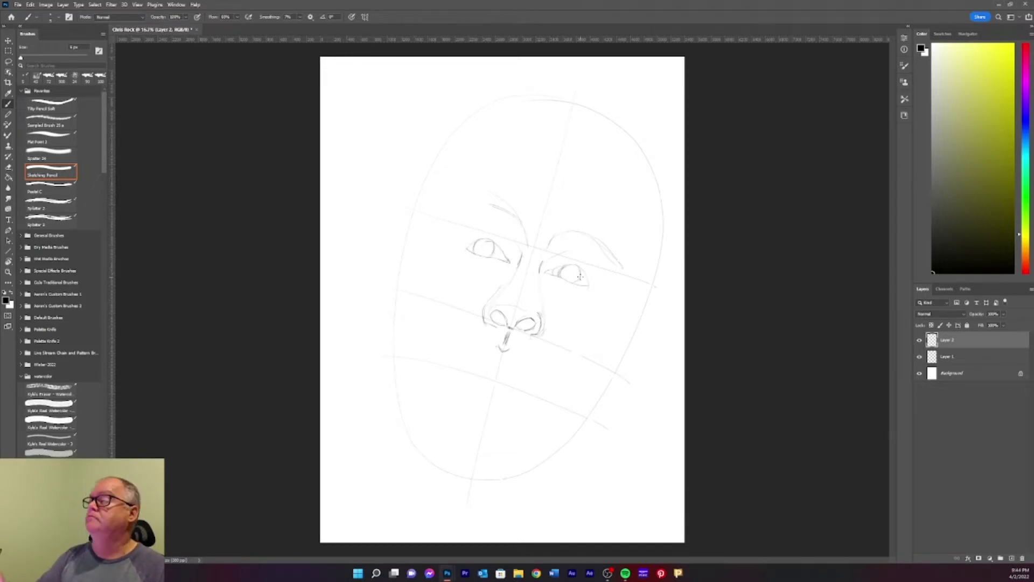
mouse_move(598, 244)
left_mouse_down()
mouse_move(588, 222)
mouse_move(601, 253)
left_mouse_up()
mouse_move(523, 226)
left_mouse_down()
mouse_move(489, 195)
mouse_move(609, 237)
left_mouse_up()
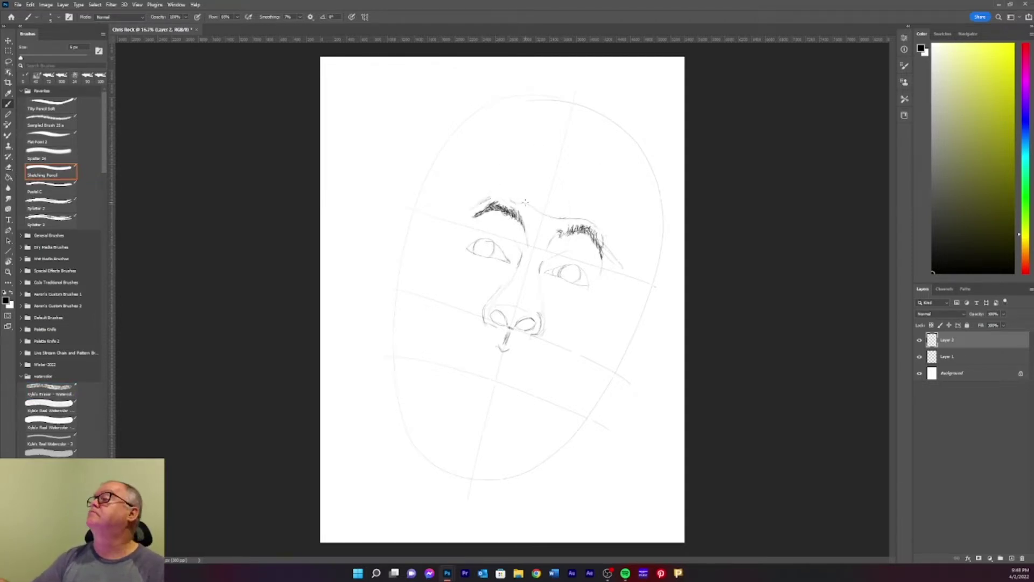
Step: Draw a forehead crease, the upper and lower lips, and the chin below the mouth
left_click_drag(547, 208, 480, 190)
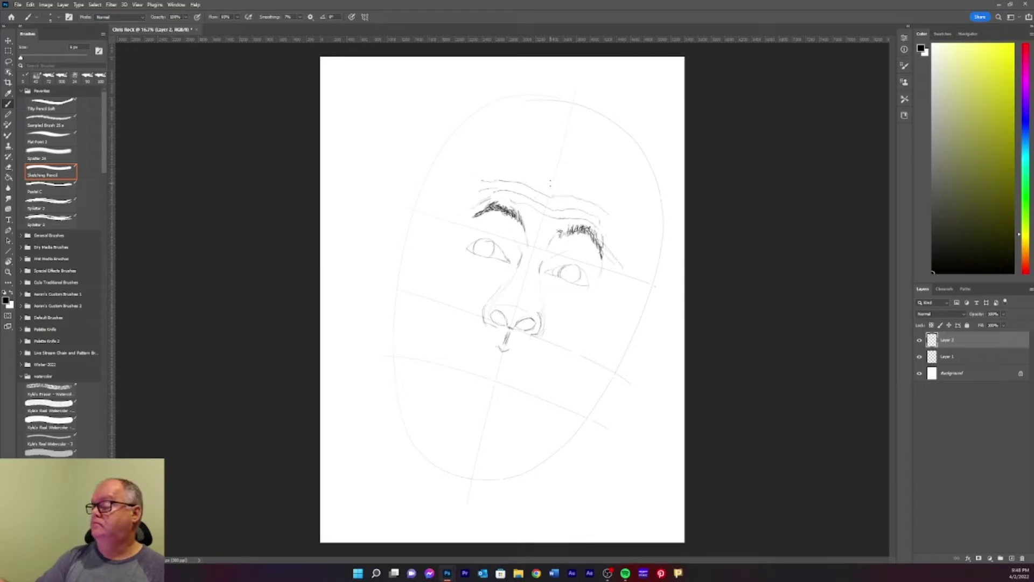
key("x")
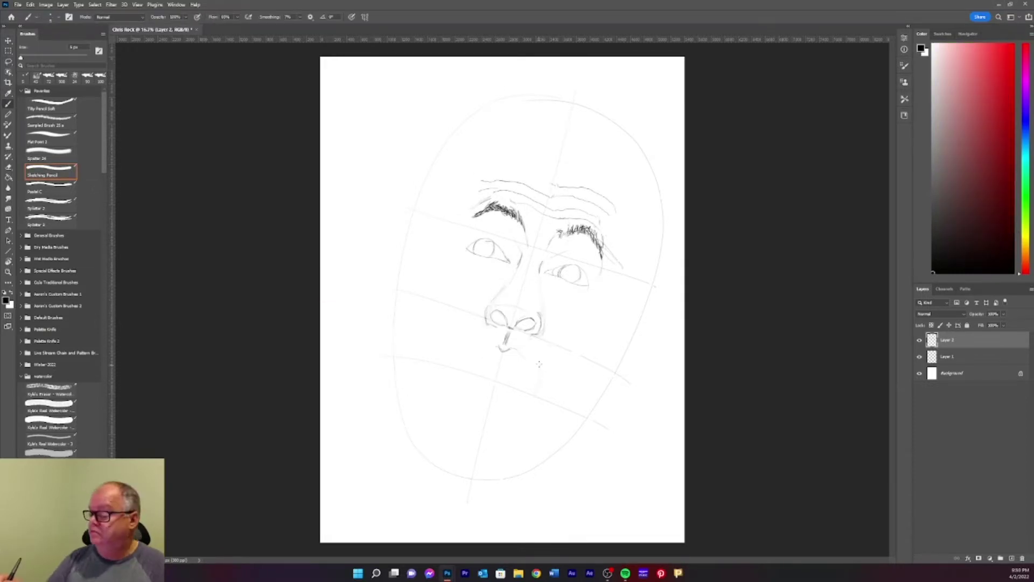
mouse_move(536, 378)
left_mouse_down()
mouse_move(500, 349)
mouse_move(455, 355)
mouse_move(495, 351)
mouse_move(512, 369)
left_mouse_up()
mouse_move(455, 357)
left_mouse_down()
mouse_move(485, 383)
mouse_move(535, 380)
left_mouse_up()
left_click_drag(462, 377, 498, 409)
left_click_drag(460, 422, 513, 433)
left_click_drag(506, 439, 519, 455)
Step: Add the hairline, a hatched mustache, chin stubble and the left side of the face
left_click_drag(468, 161, 456, 204)
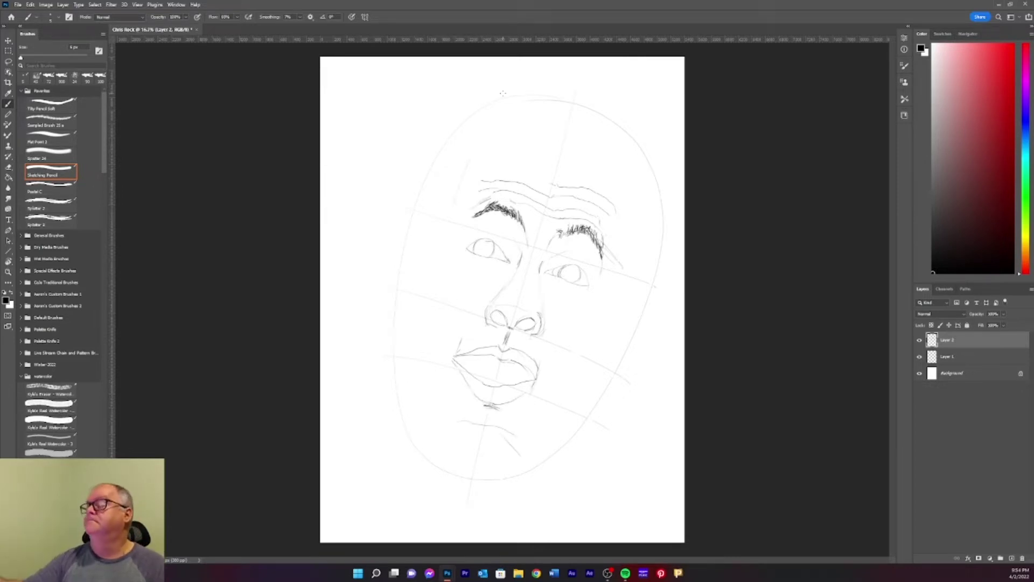
left_click_drag(621, 237, 541, 151)
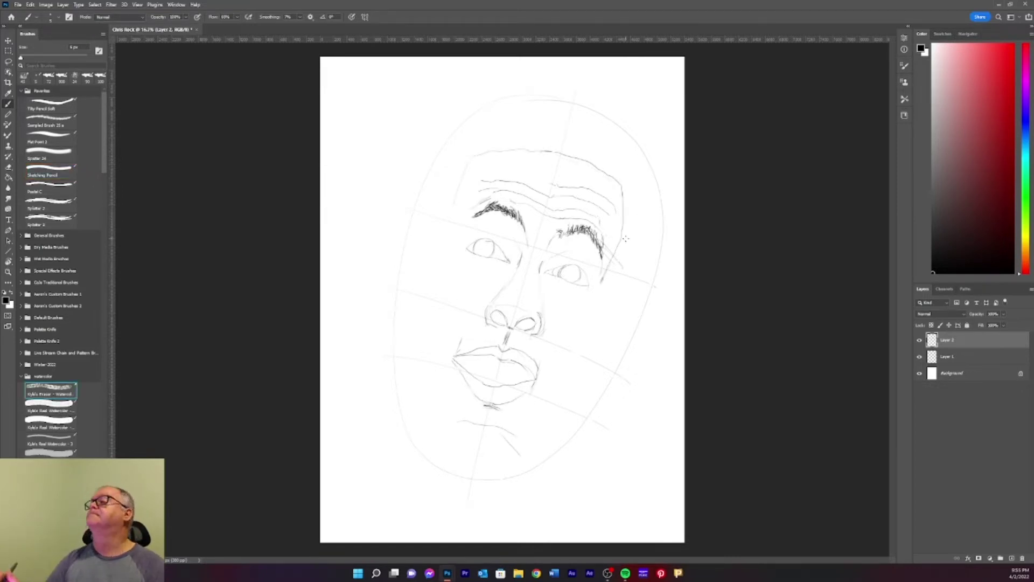
left_click_drag(507, 335, 524, 348)
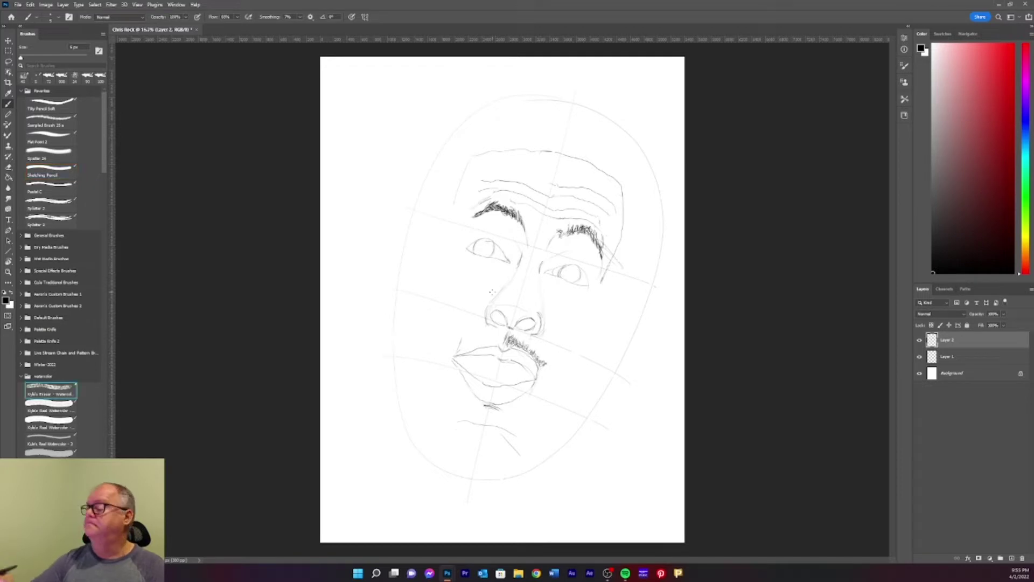
left_click_drag(452, 355, 480, 337)
left_click_drag(481, 424, 514, 437)
left_click_drag(452, 424, 484, 429)
left_click_drag(438, 216, 423, 275)
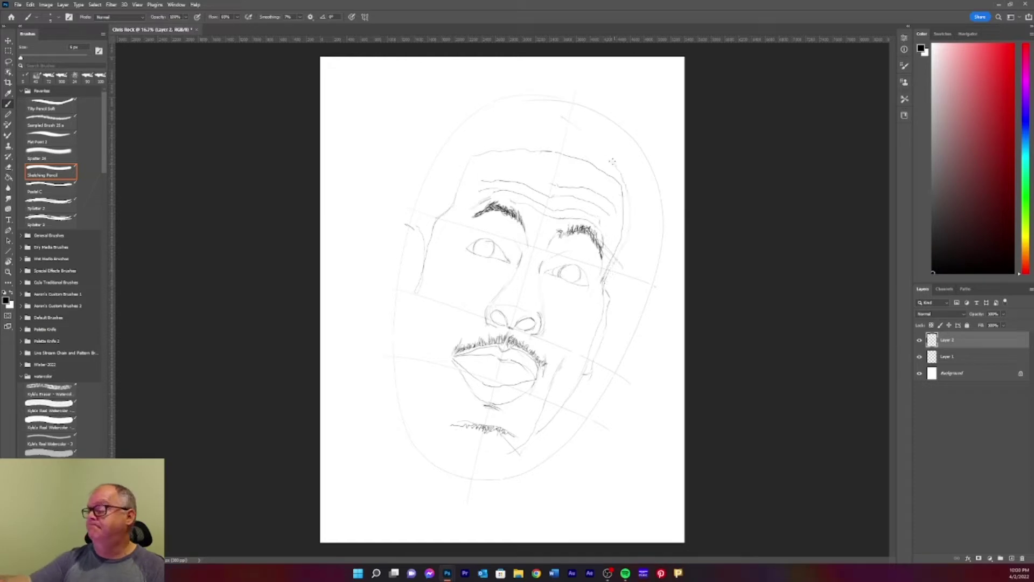
Step: Outline the top of the head and draw the ear on the left side
mouse_move(613, 161)
left_mouse_down()
mouse_move(546, 115)
mouse_move(461, 130)
left_mouse_up()
left_click_drag(416, 182, 440, 143)
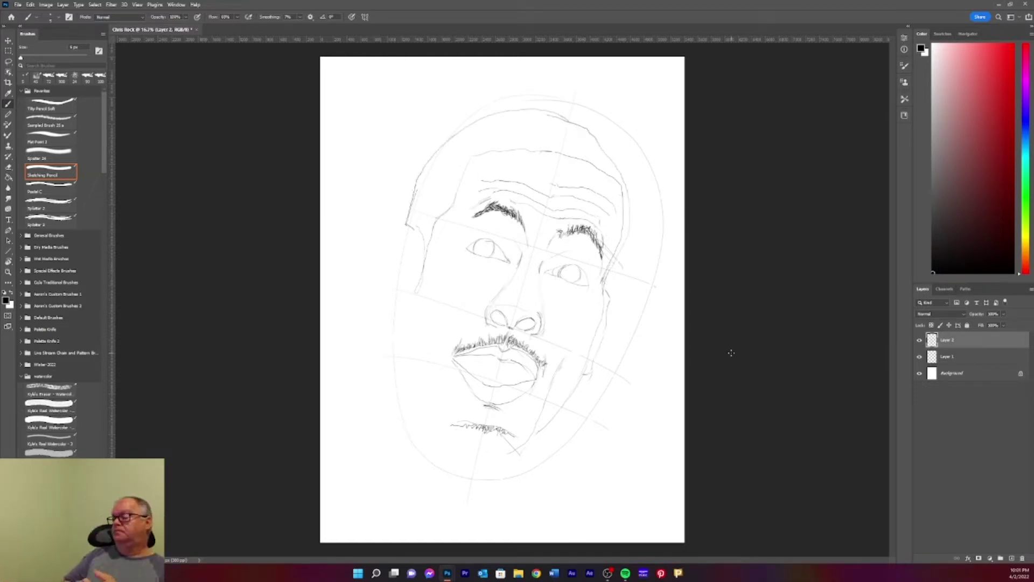
left_click_drag(415, 262, 409, 288)
key("e")
left_click_drag(405, 221, 383, 258)
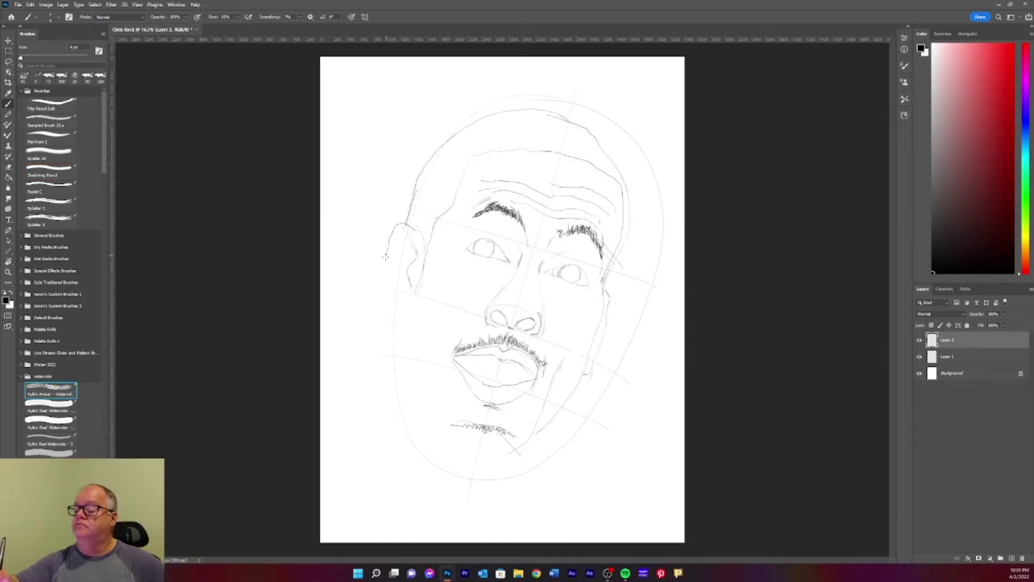
left_click_drag(383, 297, 400, 314)
left_click_drag(386, 249, 381, 297)
key("b")
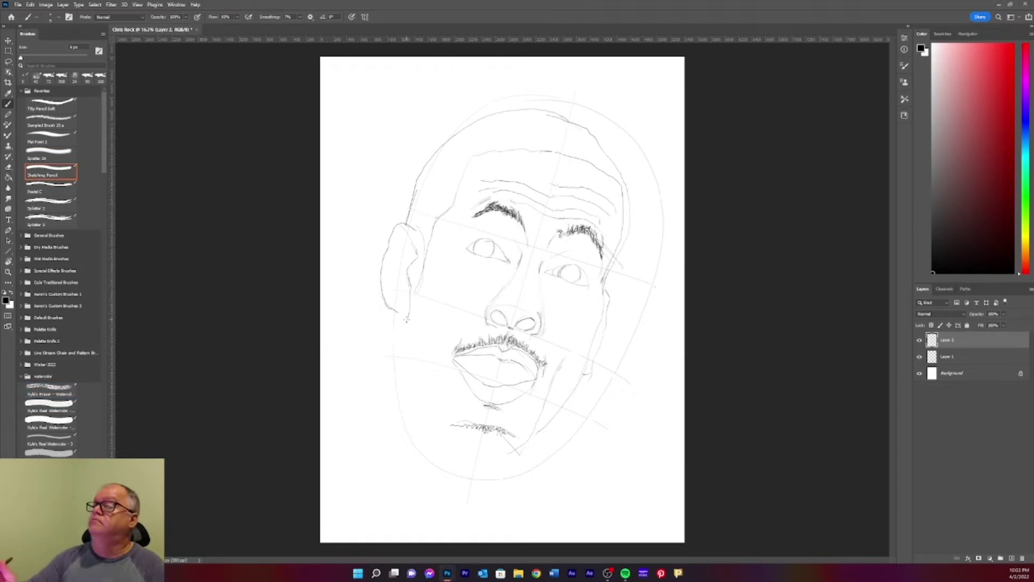
Step: Draw the left jaw line down to the chin and close it into the neck
left_click_drag(408, 371, 404, 322)
key("ctrl+z")
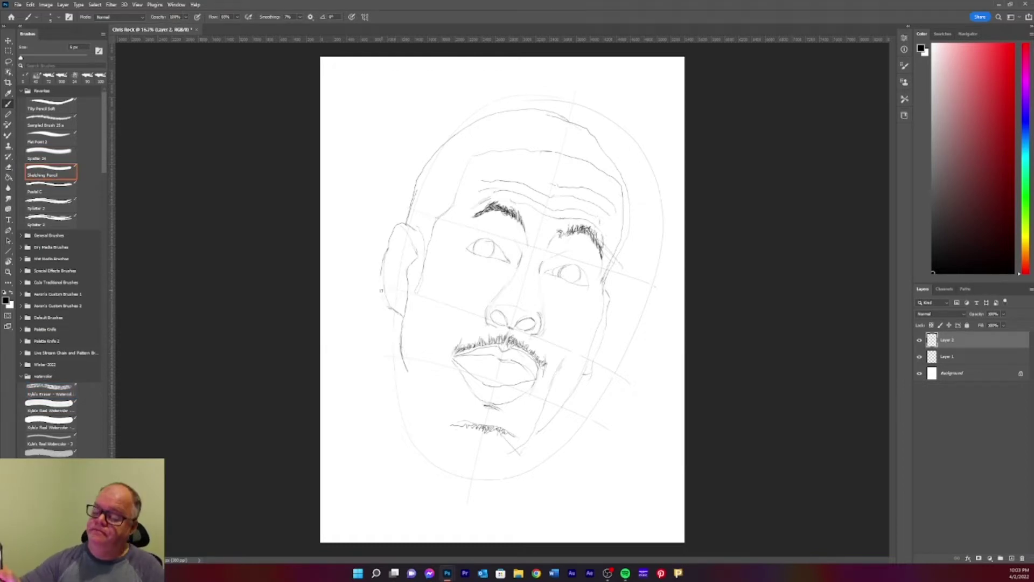
key("ctrl+z")
key("e")
key("b")
left_click_drag(402, 326, 439, 423)
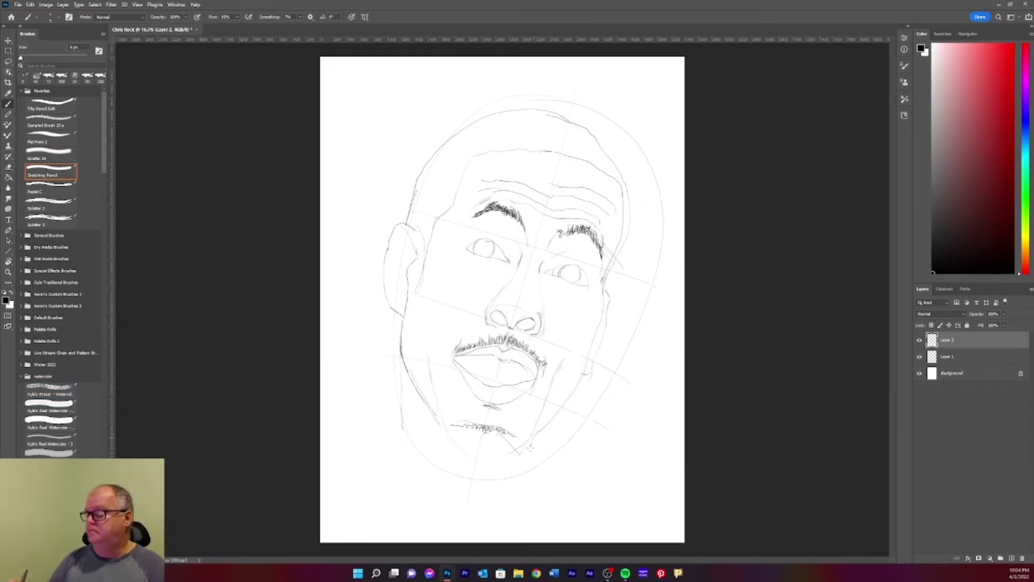
left_click_drag(530, 448, 467, 510)
left_click_drag(395, 416, 467, 510)
key("e")
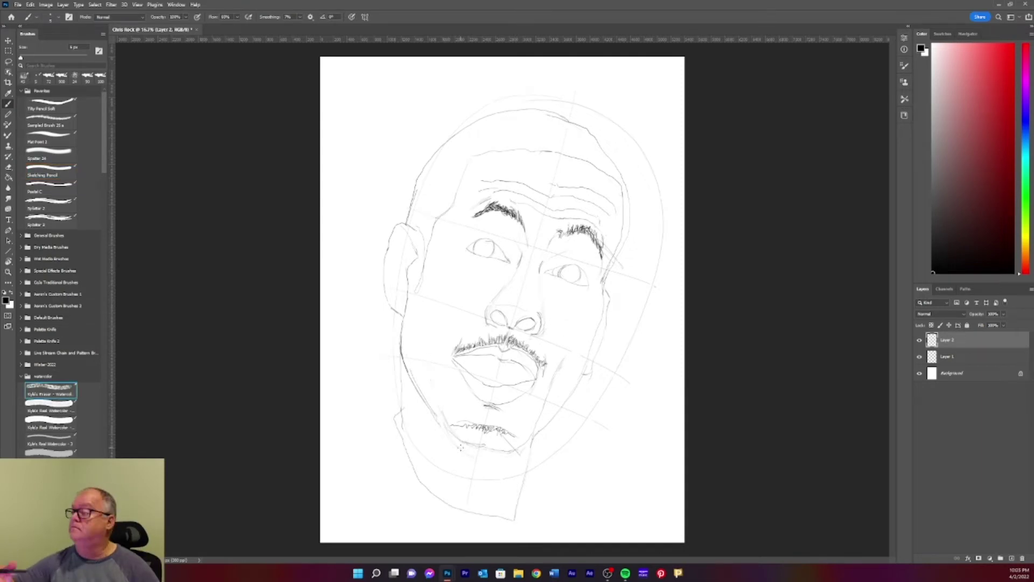
key("b")
key("e")
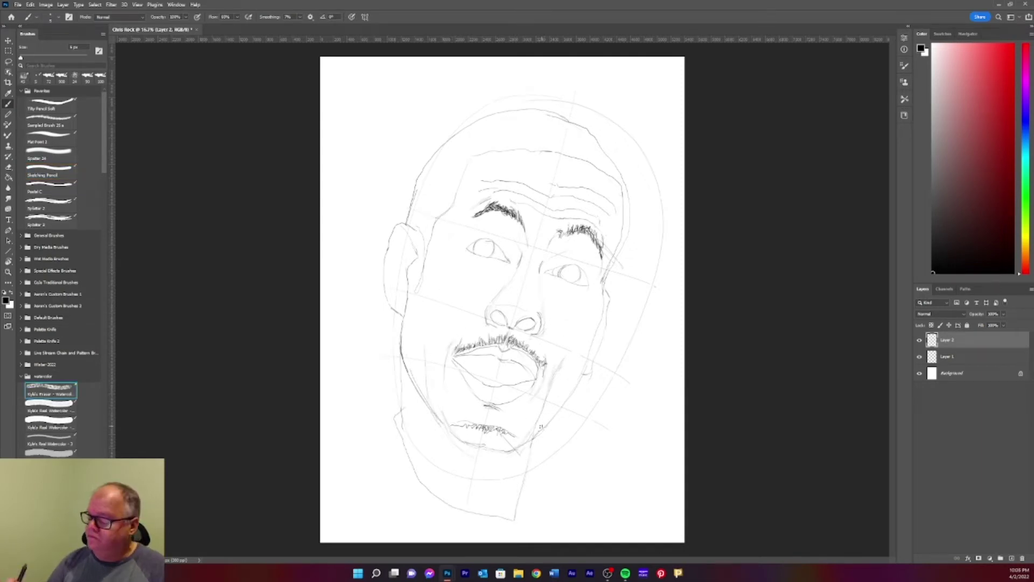
key("b")
key("e")
key("b")
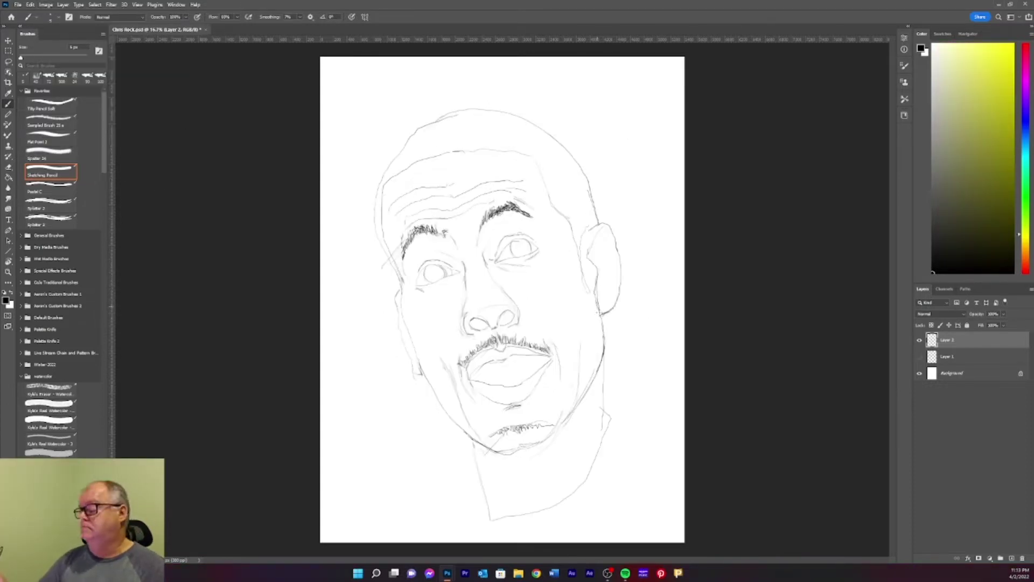
Step: Hatch shading on the right cheek, beside the nose and around the right eyebrow
key("e")
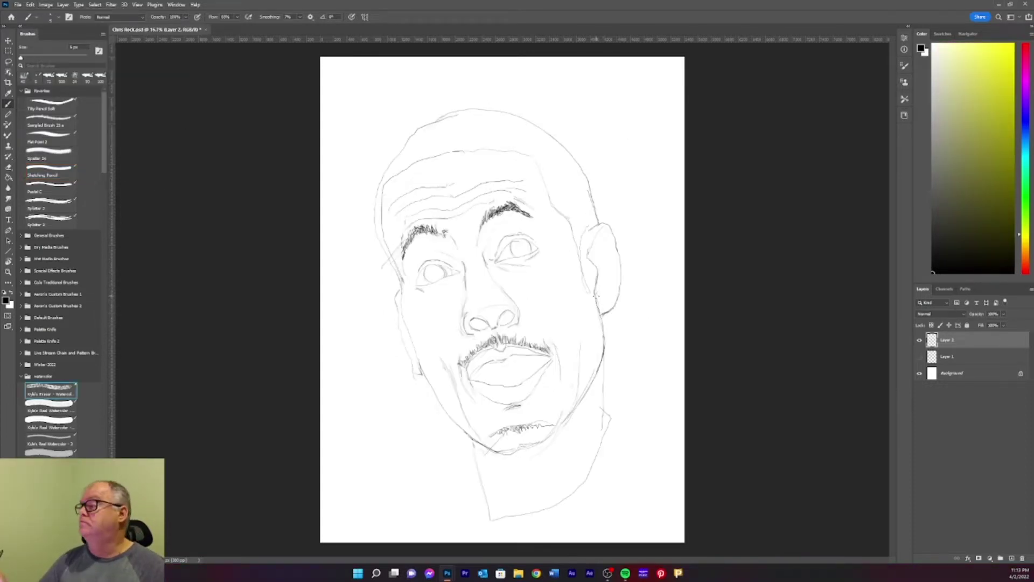
key("b")
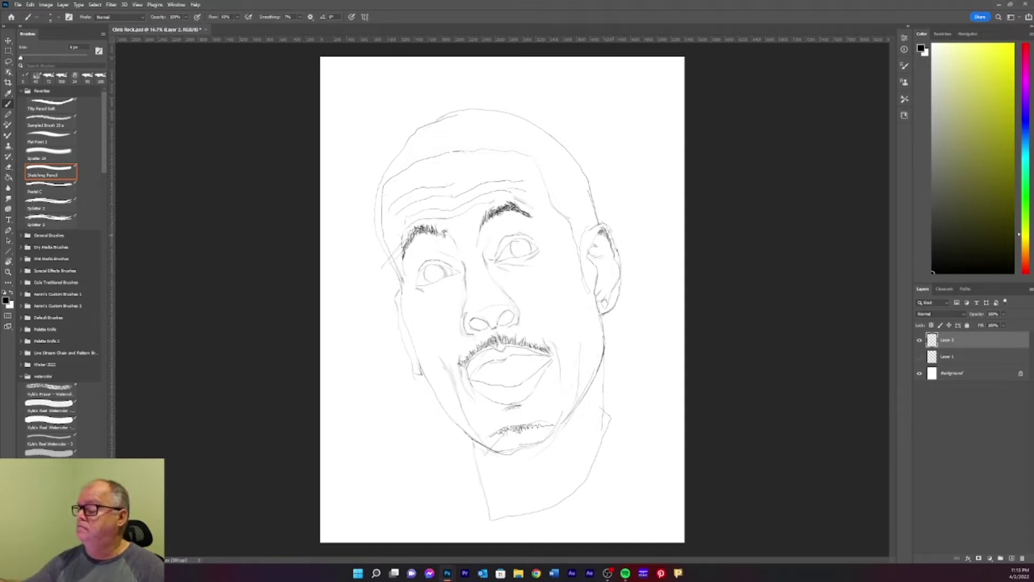
mouse_move(595, 237)
left_mouse_down()
mouse_move(590, 296)
mouse_move(582, 275)
left_mouse_up()
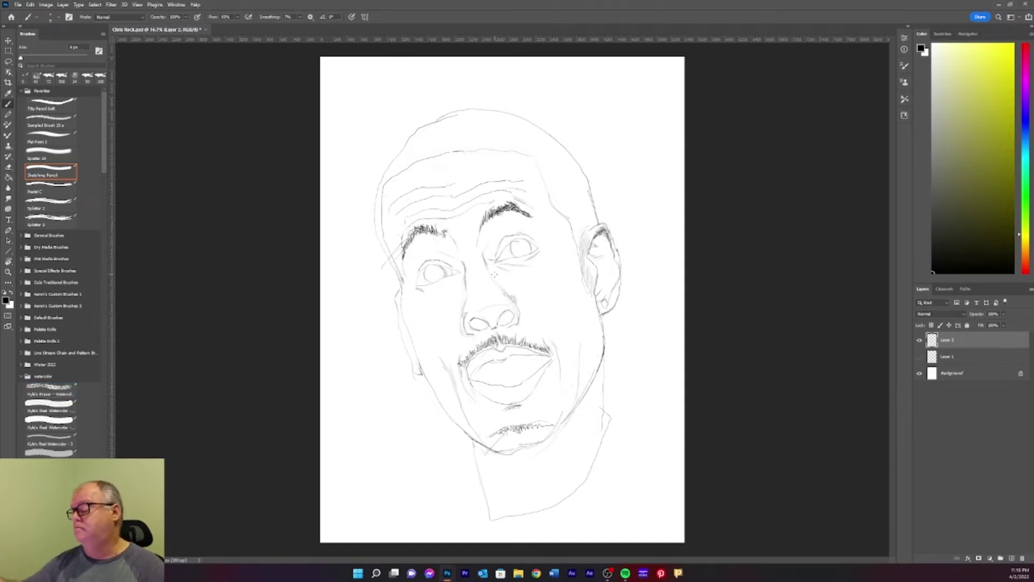
left_click_drag(504, 292, 531, 319)
mouse_move(561, 358)
left_mouse_down()
mouse_move(547, 329)
mouse_move(523, 317)
mouse_move(554, 322)
left_mouse_up()
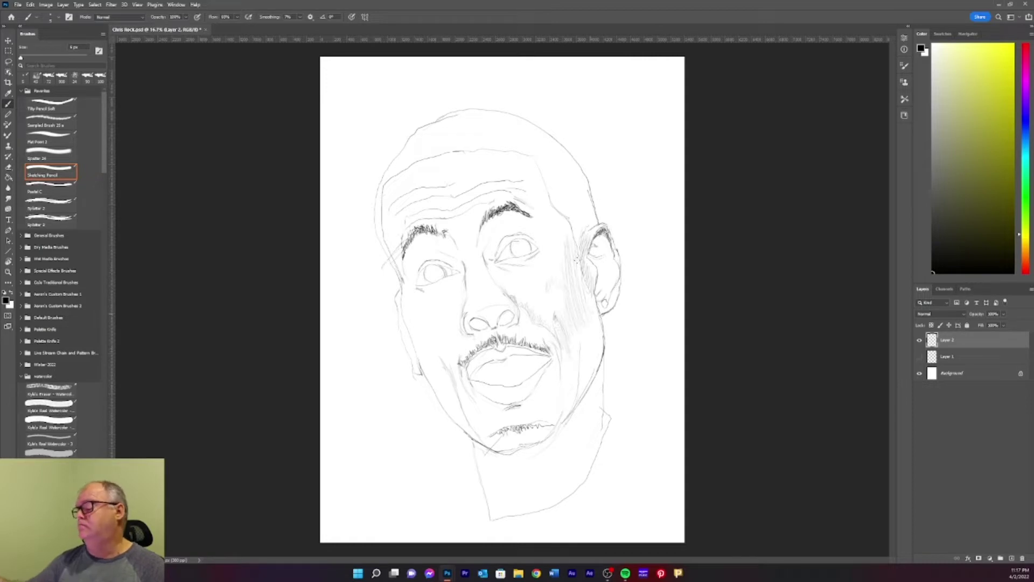
left_click_drag(584, 242, 566, 329)
mouse_move(541, 235)
left_mouse_down()
mouse_move(530, 249)
mouse_move(555, 259)
left_mouse_up()
mouse_move(563, 210)
left_mouse_down()
mouse_move(549, 248)
mouse_move(528, 254)
left_mouse_up()
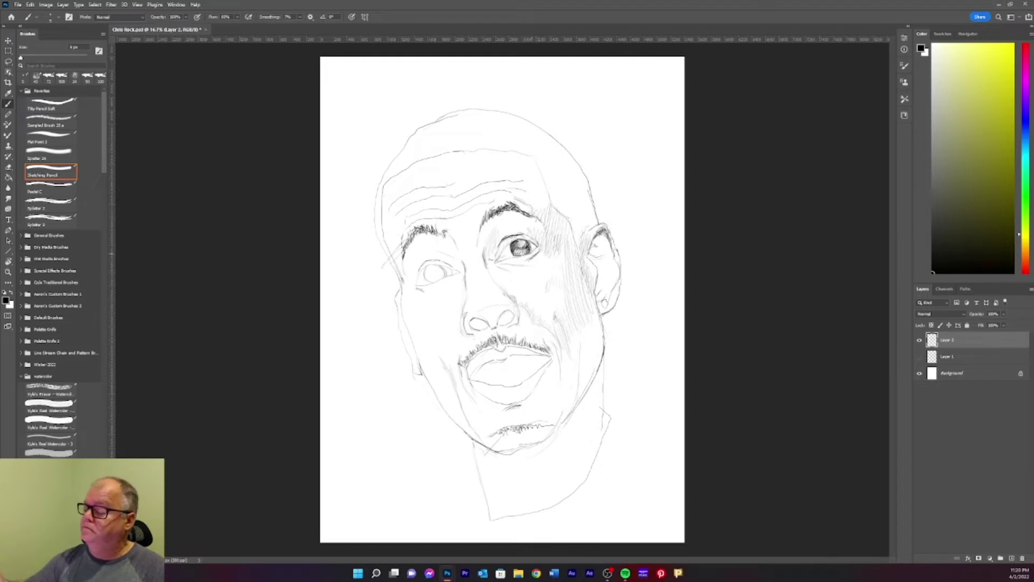
Step: Shade the right iris, darken the left nostril, and hatch around the left eye and brow
mouse_move(504, 250)
left_mouse_down()
mouse_move(517, 242)
mouse_move(536, 264)
left_mouse_up()
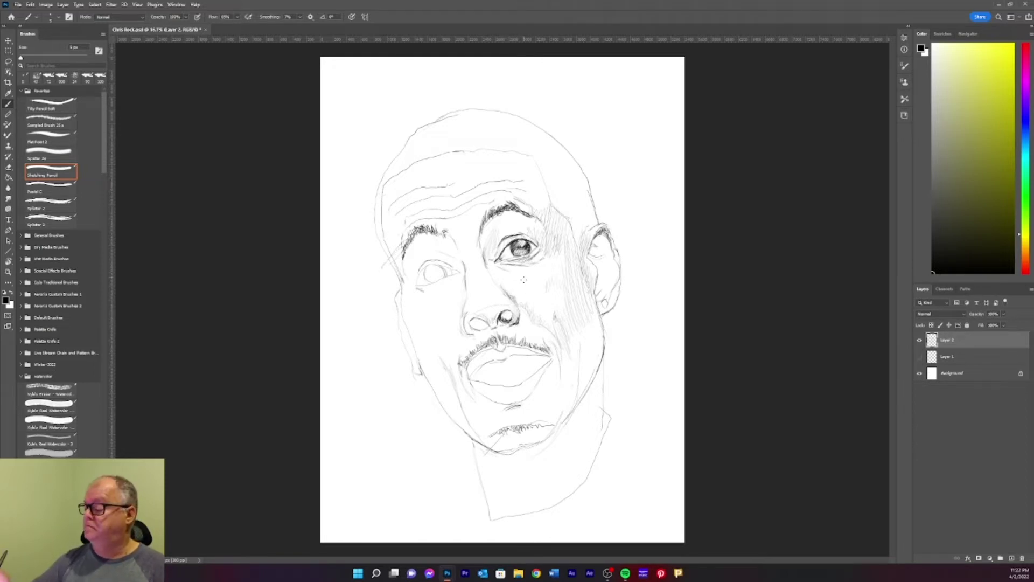
left_click_drag(504, 317, 471, 328)
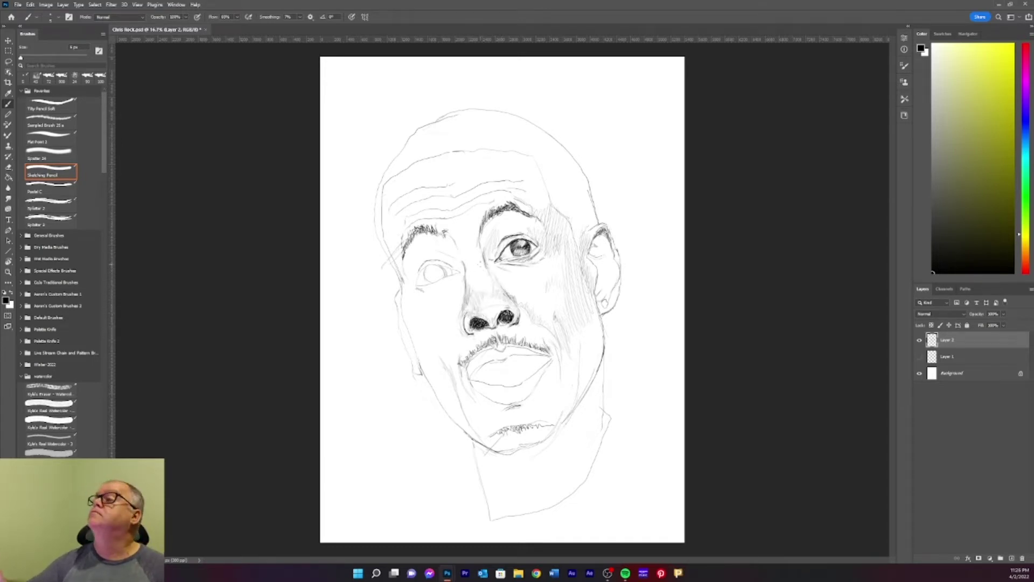
mouse_move(477, 241)
left_mouse_down()
mouse_move(463, 261)
mouse_move(427, 270)
left_mouse_up()
left_click_drag(438, 234, 417, 247)
left_click_drag(424, 233, 402, 289)
mouse_move(421, 274)
left_mouse_down()
mouse_move(413, 288)
mouse_move(434, 257)
mouse_move(448, 264)
left_mouse_up()
Step: Darken the left eye's outline, shade the left jaw, and draw the right shoulder to the edge
left_click_drag(414, 281, 458, 276)
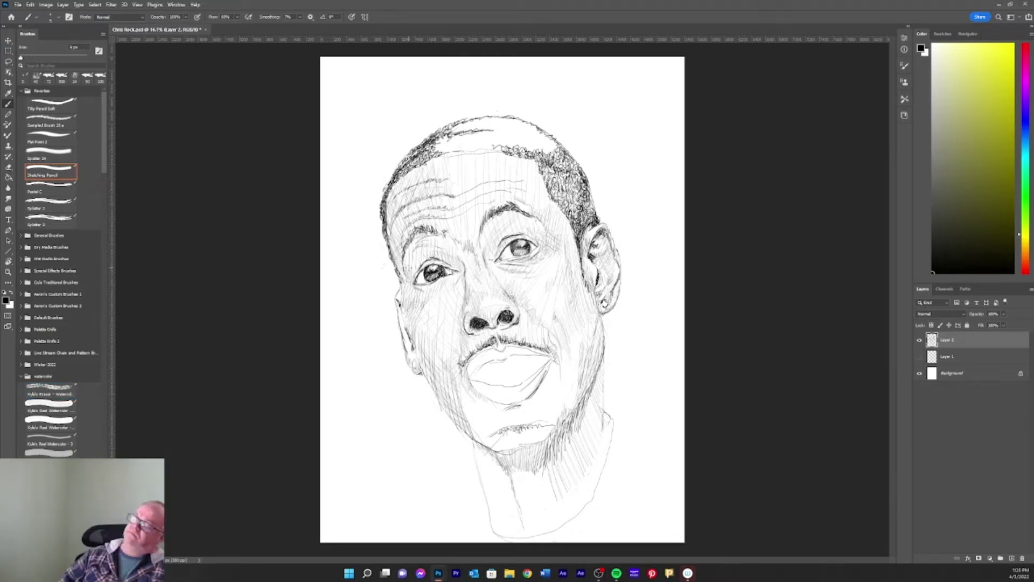
left_click_drag(403, 291, 398, 345)
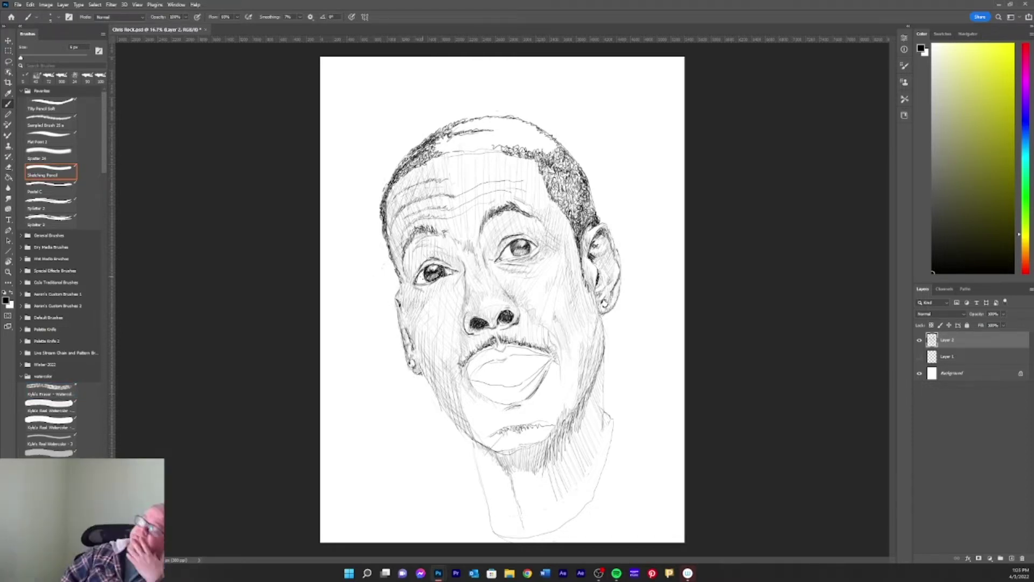
left_click_drag(603, 384, 682, 419)
Step: Draw the left shoulder line across the lower left, switching between watercolour eraser and Sketching Pencil
key("v")
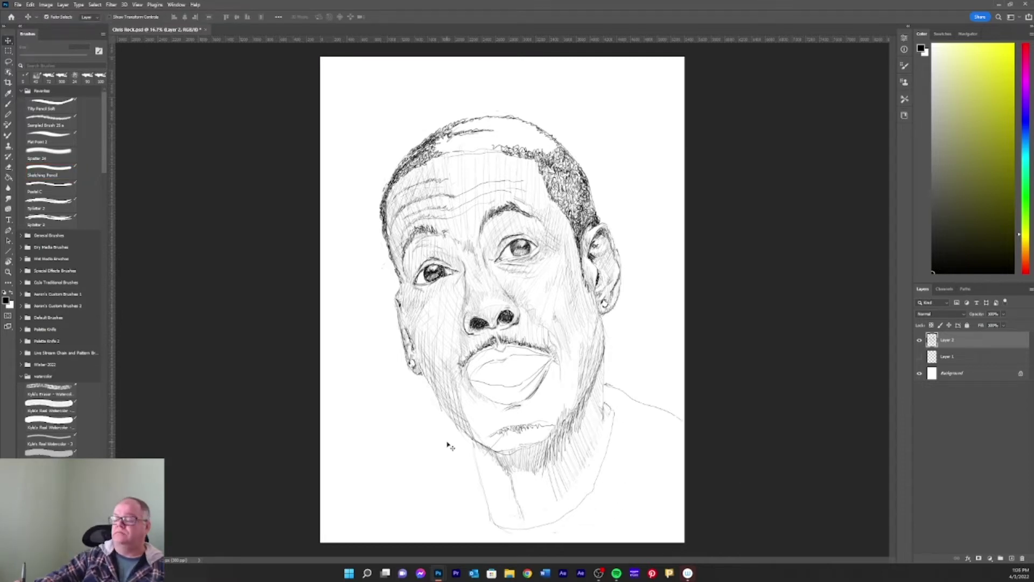
key("b")
left_click_drag(438, 424, 330, 450)
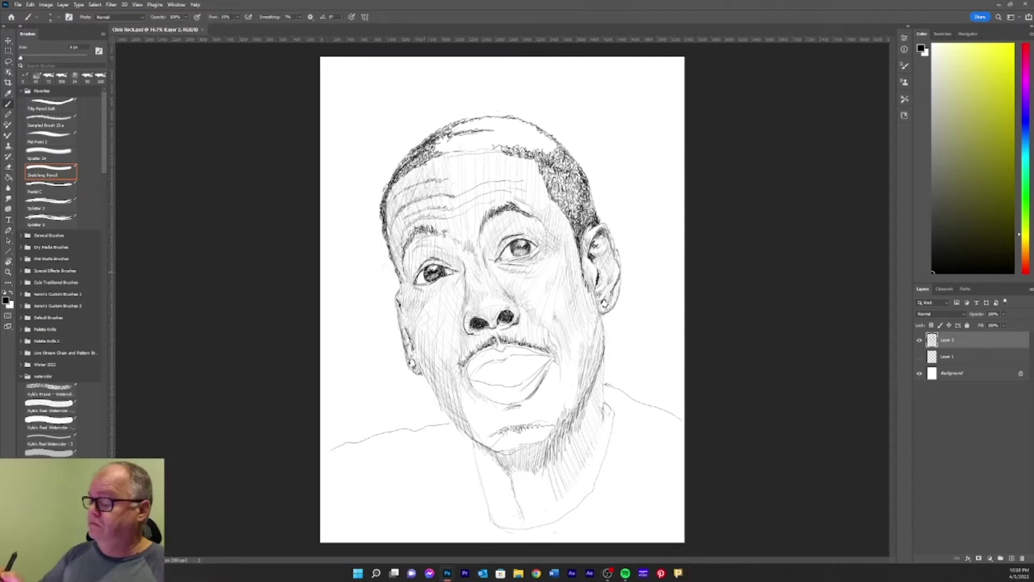
left_click(51, 390)
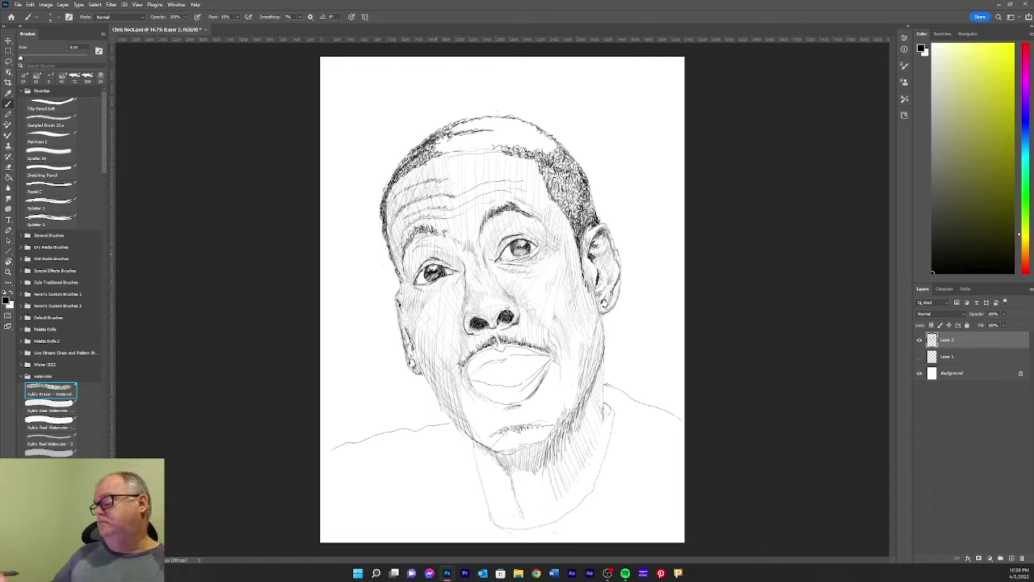
key("b")
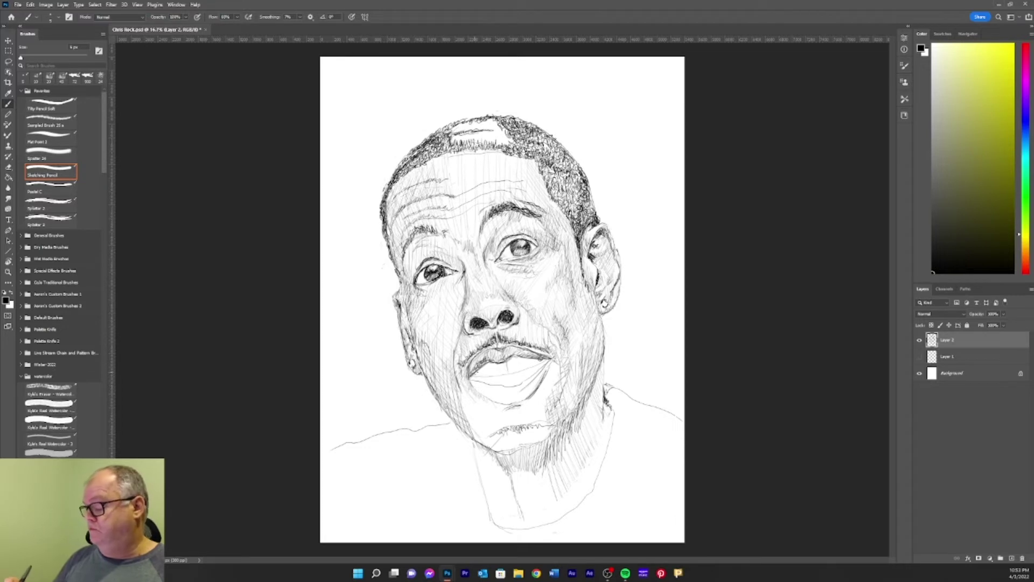
Step: Save the drawing, then fill in the hair and add stubble along the chin
left_click(51, 390)
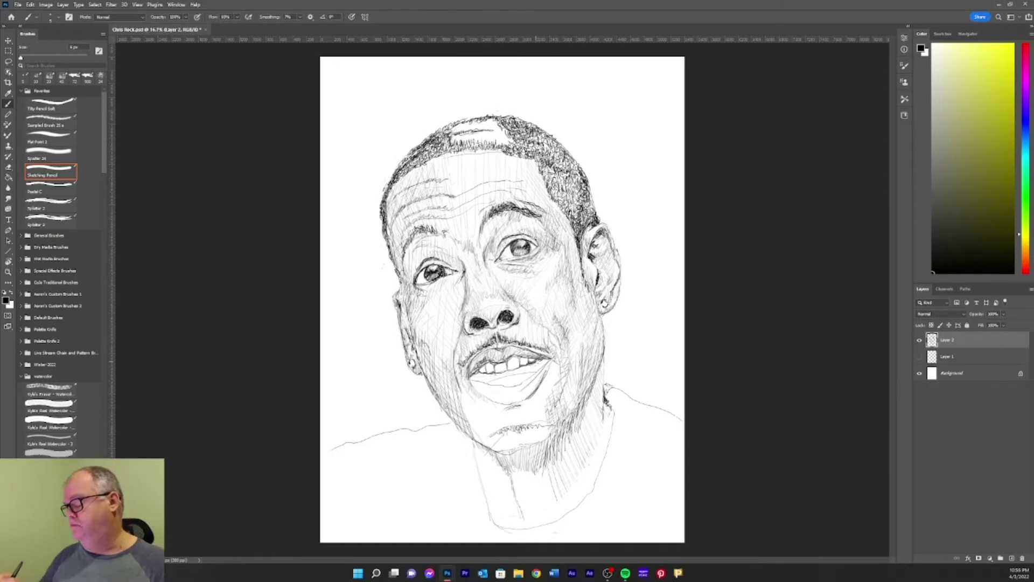
key("ctrl+s")
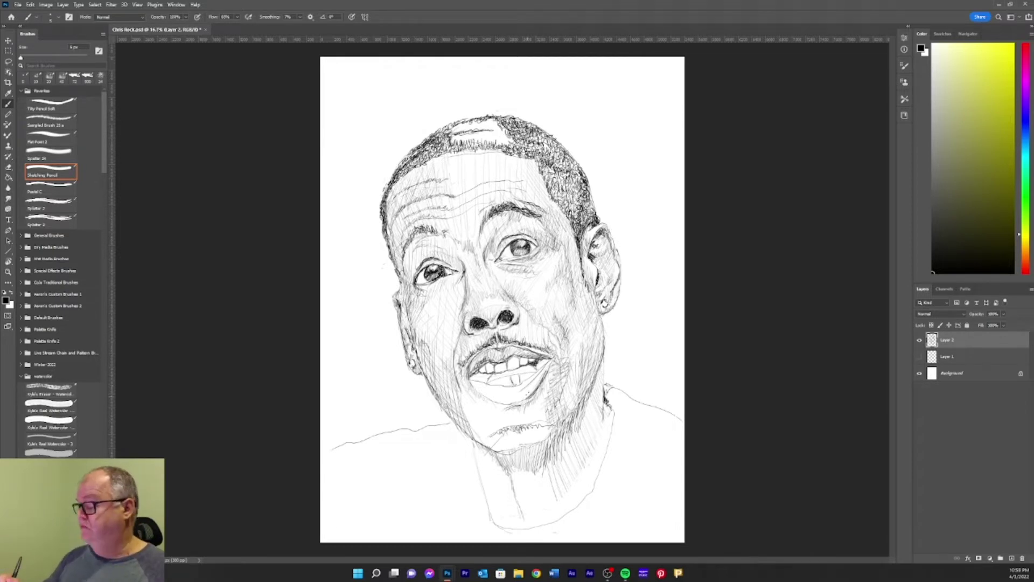
left_click(50, 391)
left_click(50, 171)
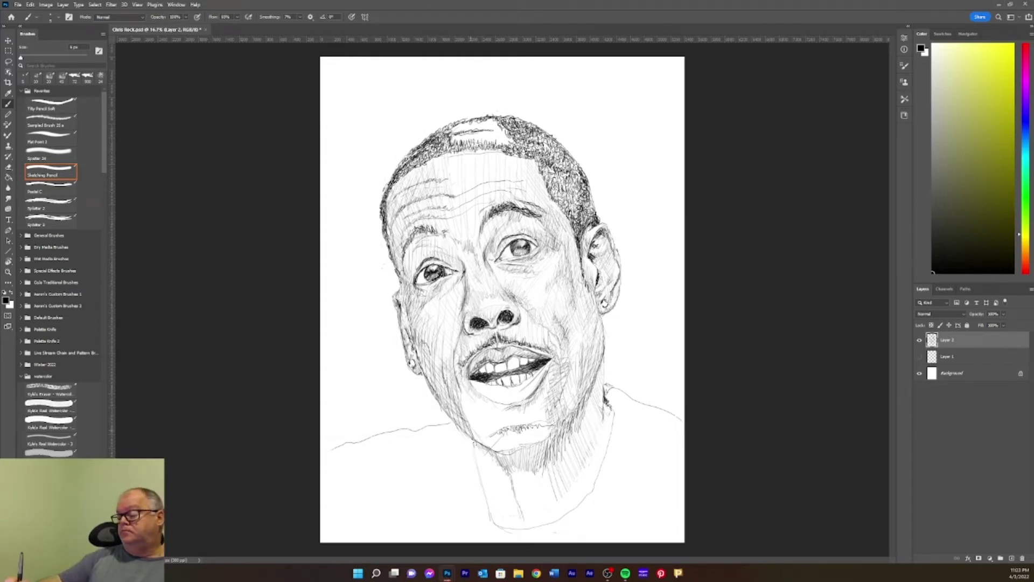
left_click_drag(483, 130, 507, 137)
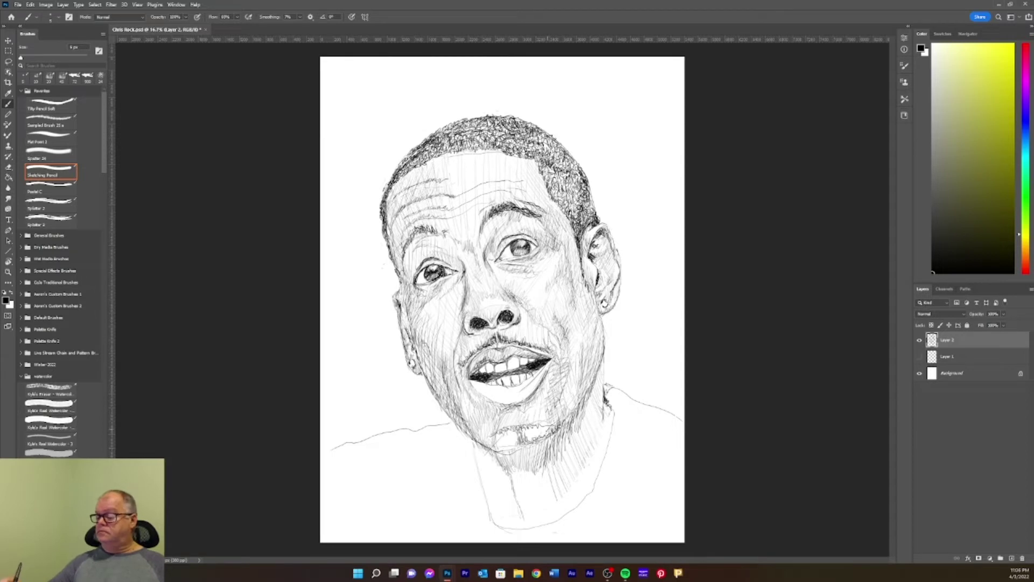
left_click_drag(548, 434, 473, 435)
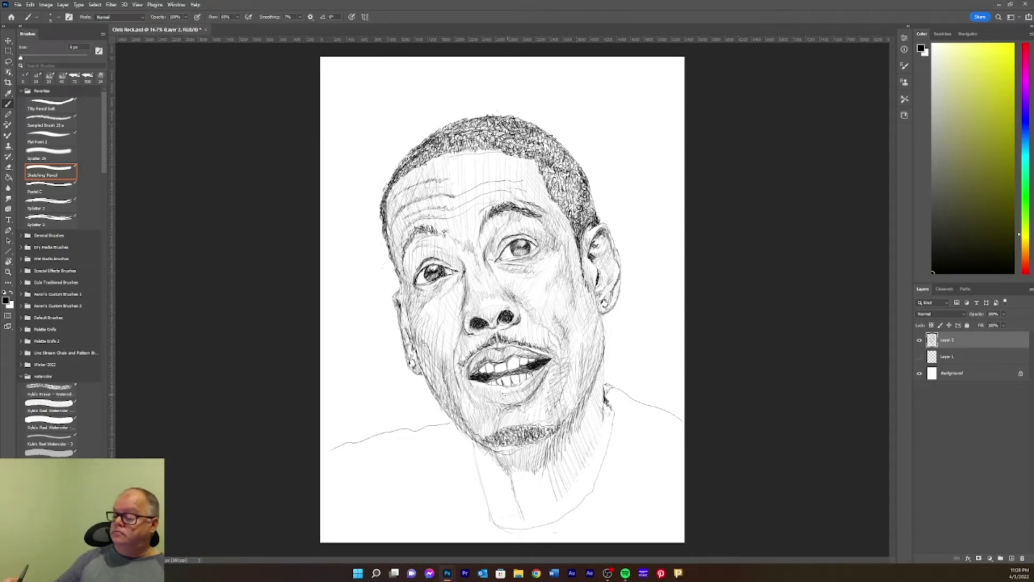
left_click_drag(465, 379, 510, 392)
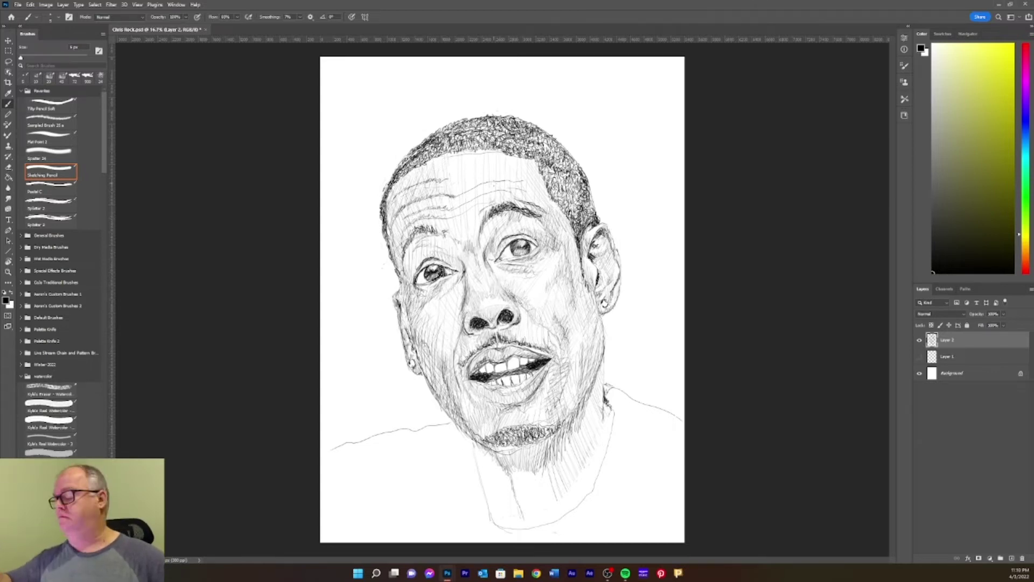
Step: Hatch the neck under the chin and darken its left contour
left_click(525, 478)
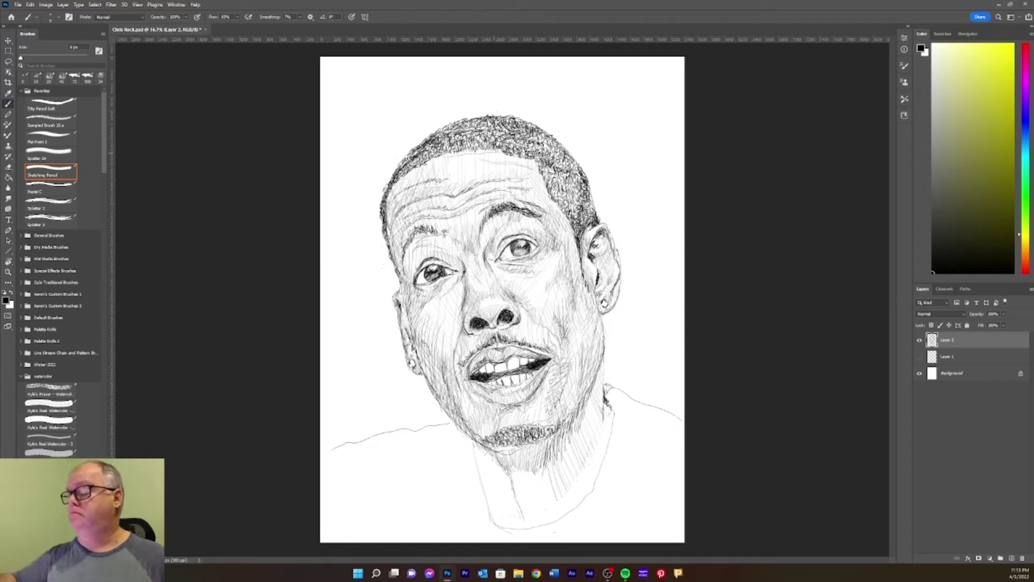
left_click(50, 389)
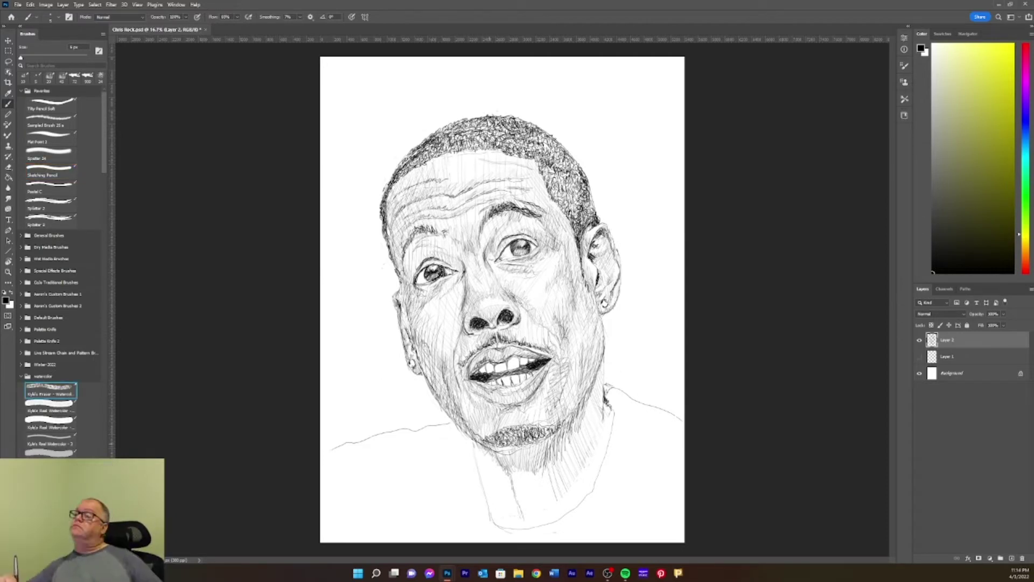
left_click(49, 172)
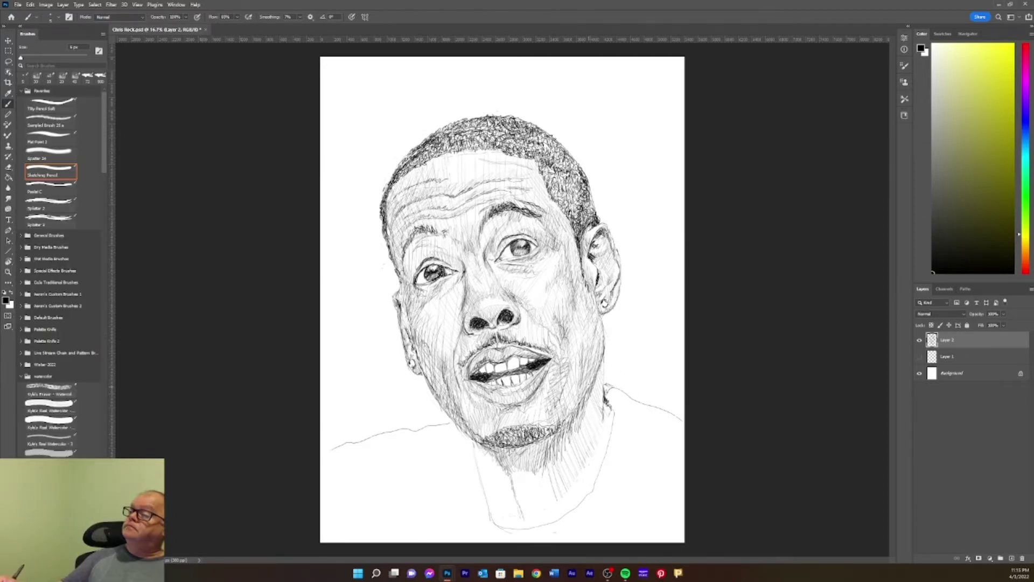
mouse_move(584, 396)
left_mouse_down()
mouse_move(539, 466)
mouse_move(504, 488)
left_mouse_up()
left_click_drag(579, 462, 509, 507)
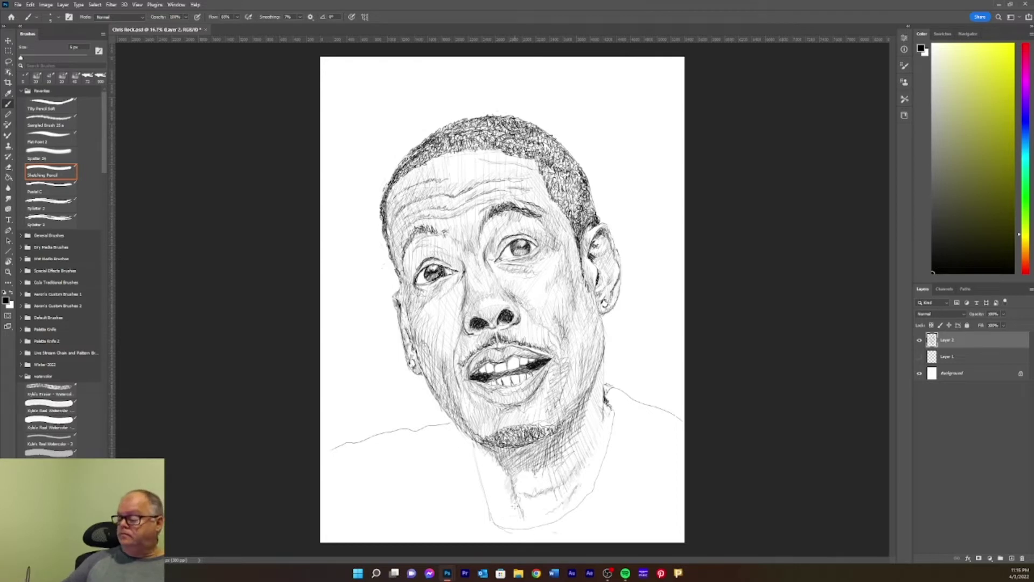
left_click_drag(474, 450, 491, 517)
left_click_drag(477, 459, 497, 521)
Step: Darken the right jaw and hatch the right and lower neck
left_click_drag(509, 443, 475, 485)
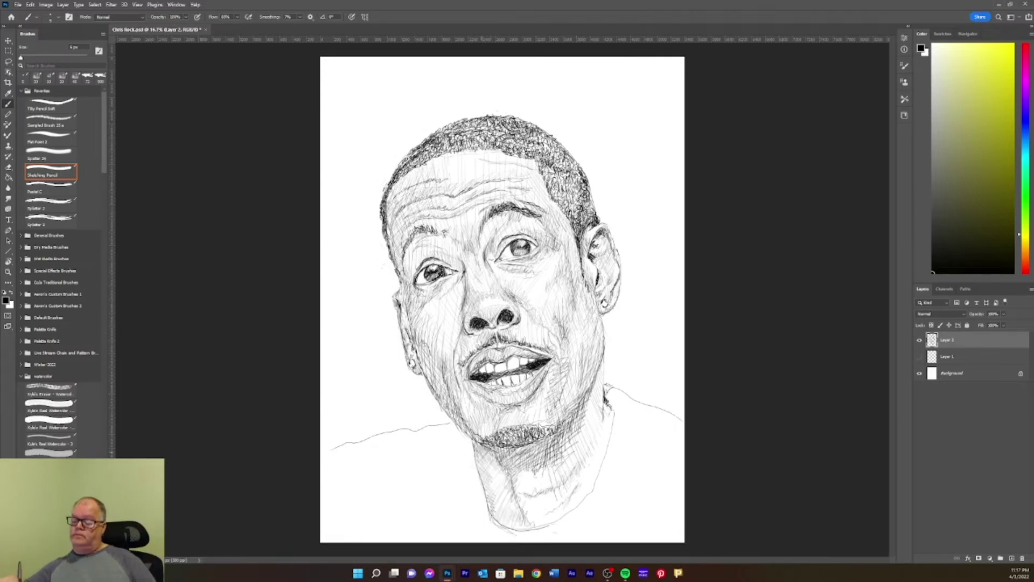
left_click_drag(608, 402, 604, 431)
left_click_drag(606, 366, 602, 432)
mouse_move(585, 351)
left_mouse_down()
mouse_move(606, 399)
mouse_move(563, 458)
mouse_move(587, 479)
left_mouse_up()
left_click_drag(552, 476, 522, 520)
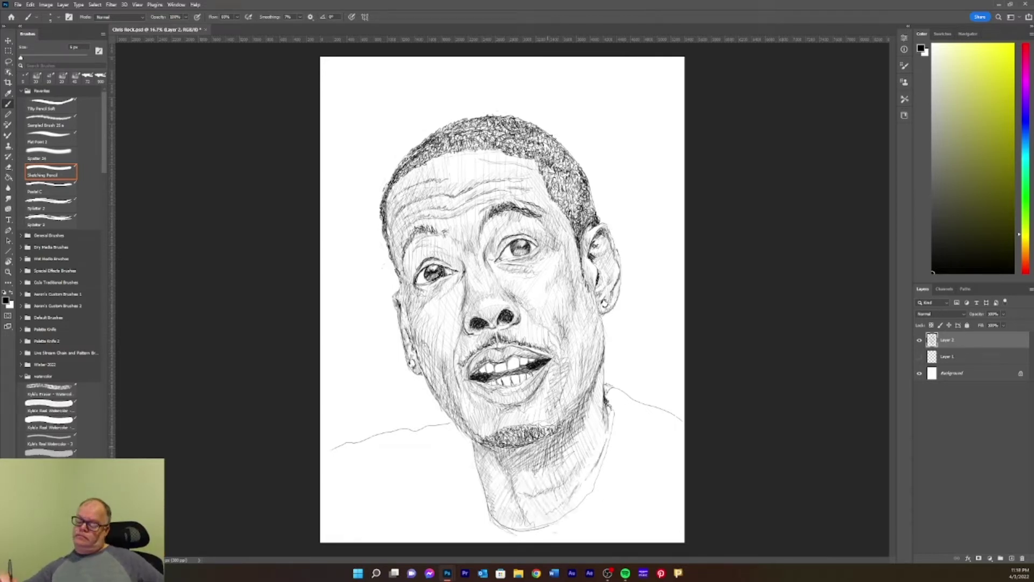
left_click_drag(606, 406, 587, 467)
left_click(60, 156)
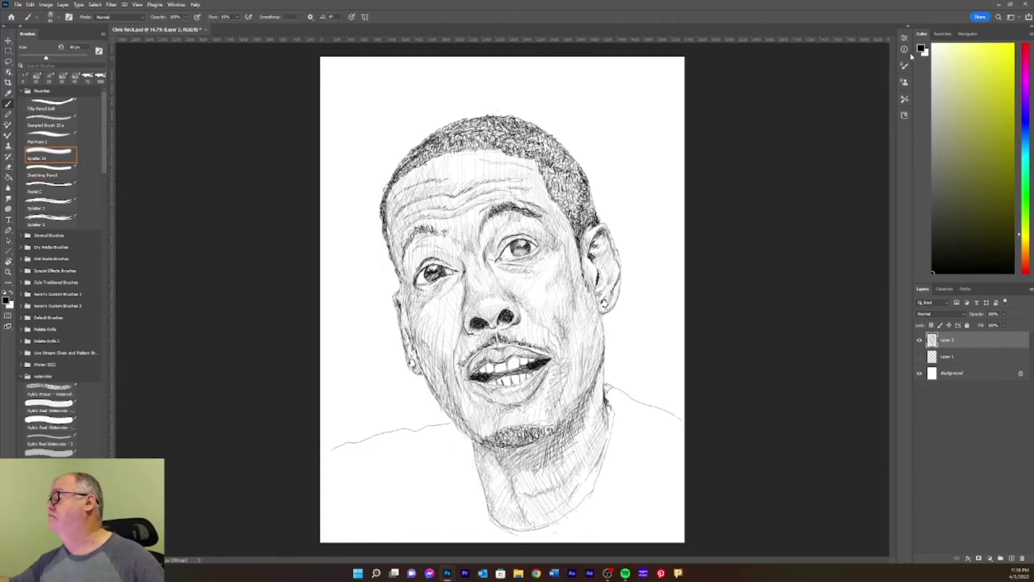
Step: Paint the shirt solid black across both shoulders and the chest with Spatter 24
left_click_drag(606, 387, 684, 418)
mouse_move(607, 391)
left_mouse_down()
mouse_move(610, 451)
mouse_move(625, 442)
mouse_move(674, 517)
left_mouse_up()
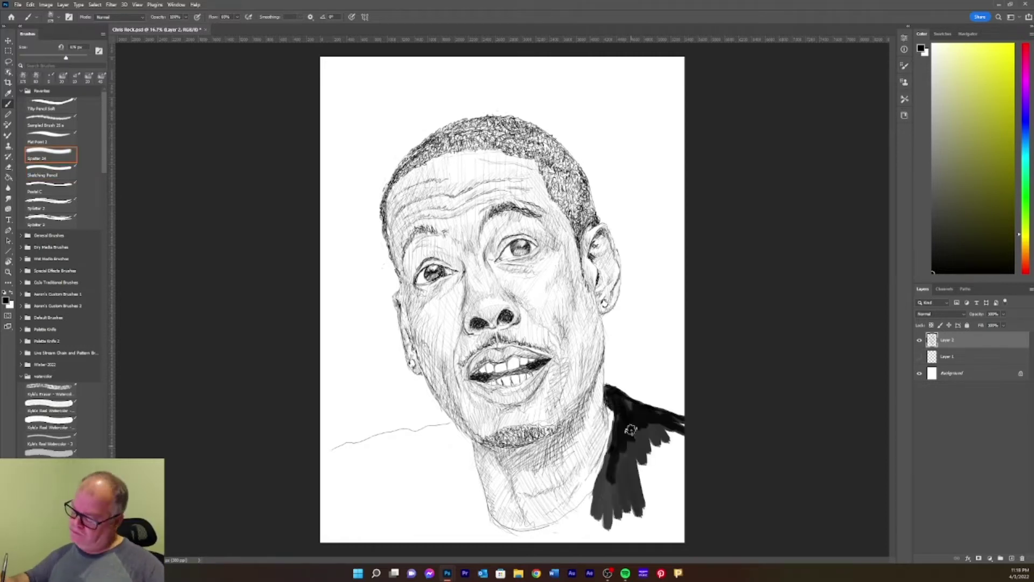
left_click_drag(619, 458, 501, 536)
left_click_drag(679, 431, 667, 437)
left_click_drag(663, 517, 458, 539)
left_click_drag(441, 426, 517, 534)
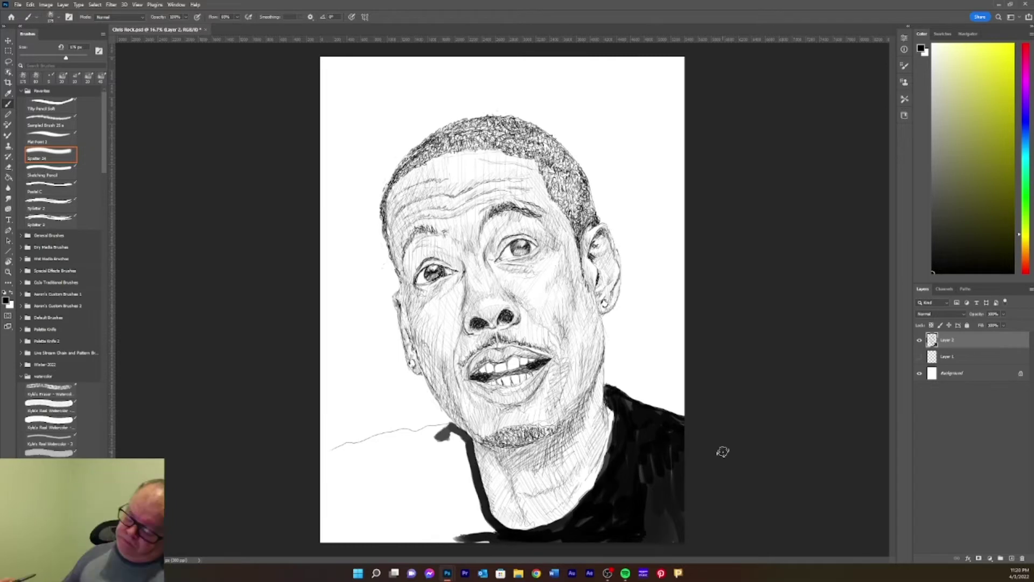
left_click_drag(611, 439, 615, 466)
left_click_drag(458, 426, 323, 458)
mouse_move(464, 442)
left_mouse_down()
mouse_move(453, 480)
mouse_move(345, 534)
left_mouse_up()
left_click_drag(329, 485, 409, 452)
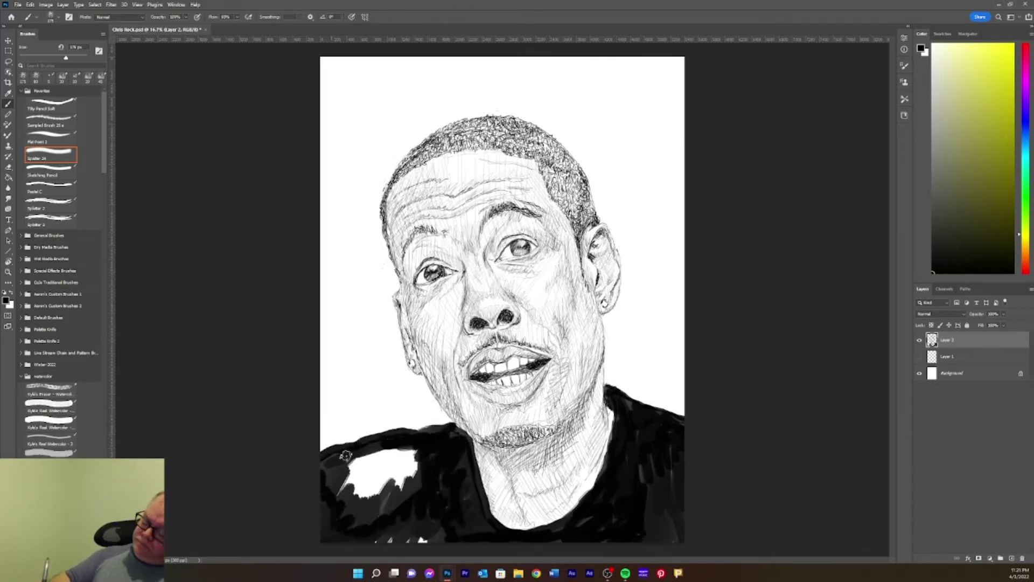
left_click_drag(377, 485, 474, 544)
Step: On a new layer, lasso the head, invert the selection and spatter grey over the background
left_click(955, 361)
key("ctrl+shift+alt+n")
left_click(933, 185)
left_click_drag(671, 396, 668, 205)
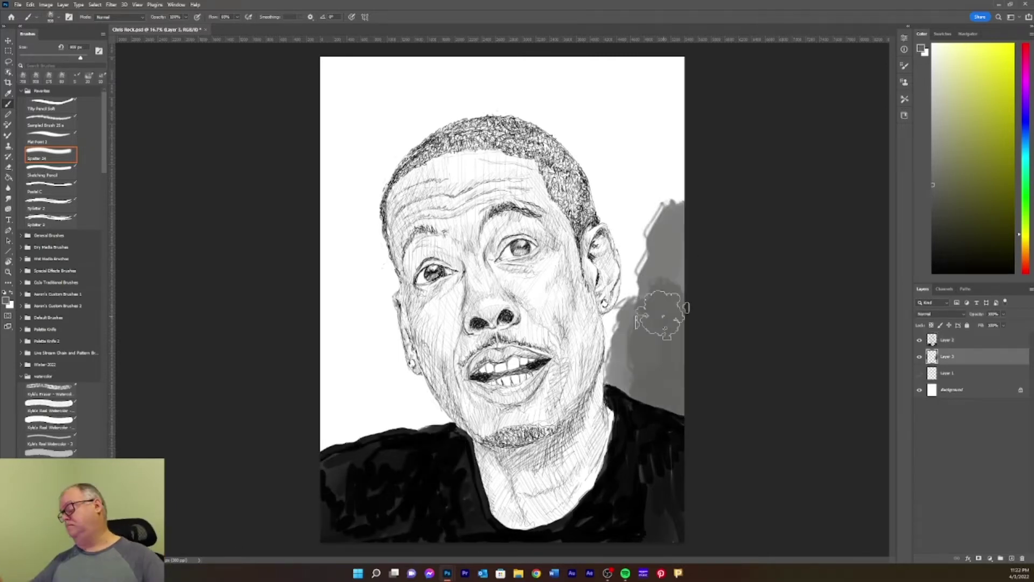
key("l")
mouse_move(612, 441)
left_mouse_down()
mouse_move(606, 254)
mouse_move(386, 186)
left_mouse_up()
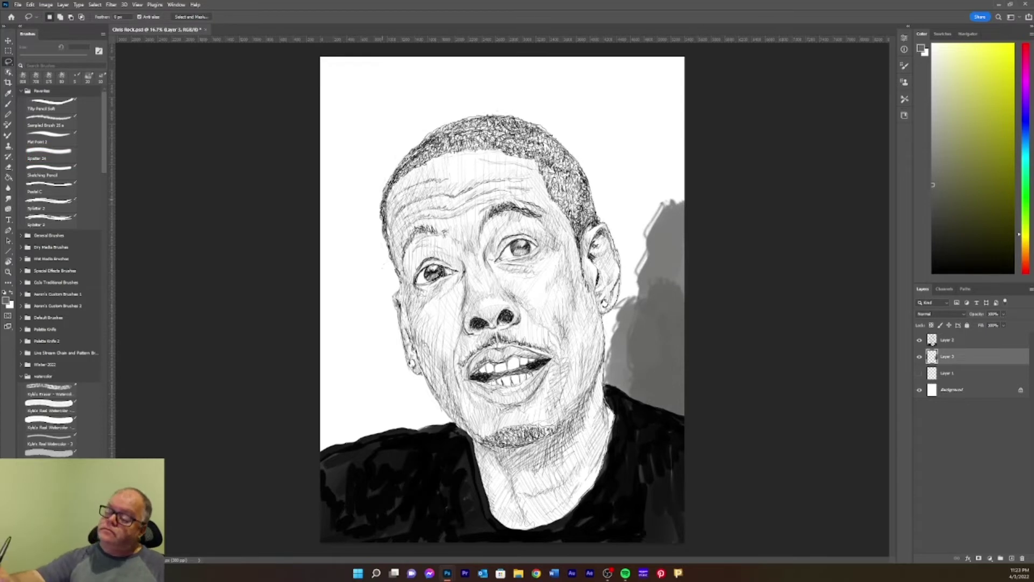
key("ctrl+shift+i")
key("b")
left_click_drag(668, 258, 679, 135)
left_click_drag(673, 81, 334, 108)
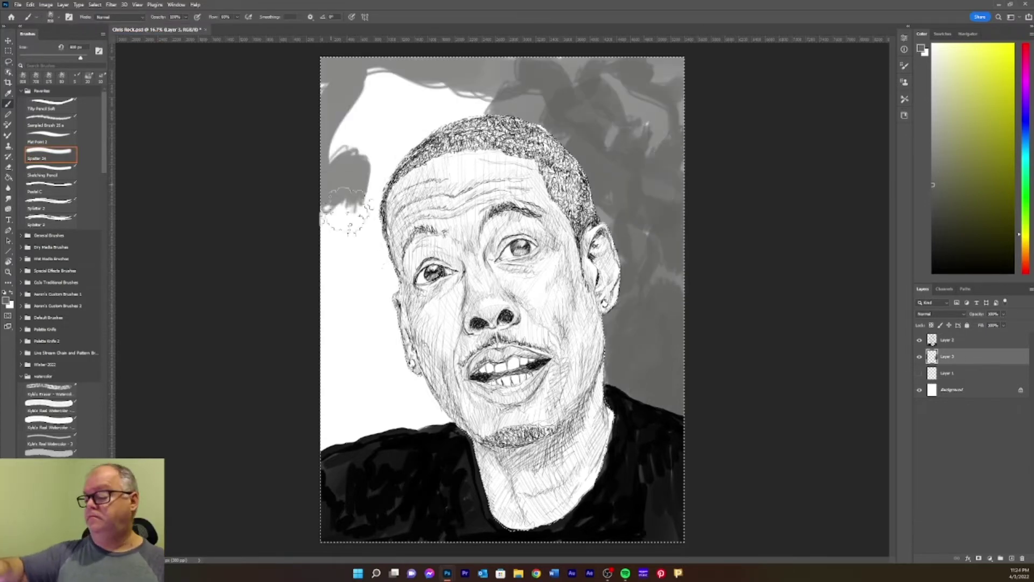
mouse_move(335, 162)
left_mouse_down()
mouse_move(379, 437)
mouse_move(370, 428)
mouse_move(693, 513)
left_mouse_up()
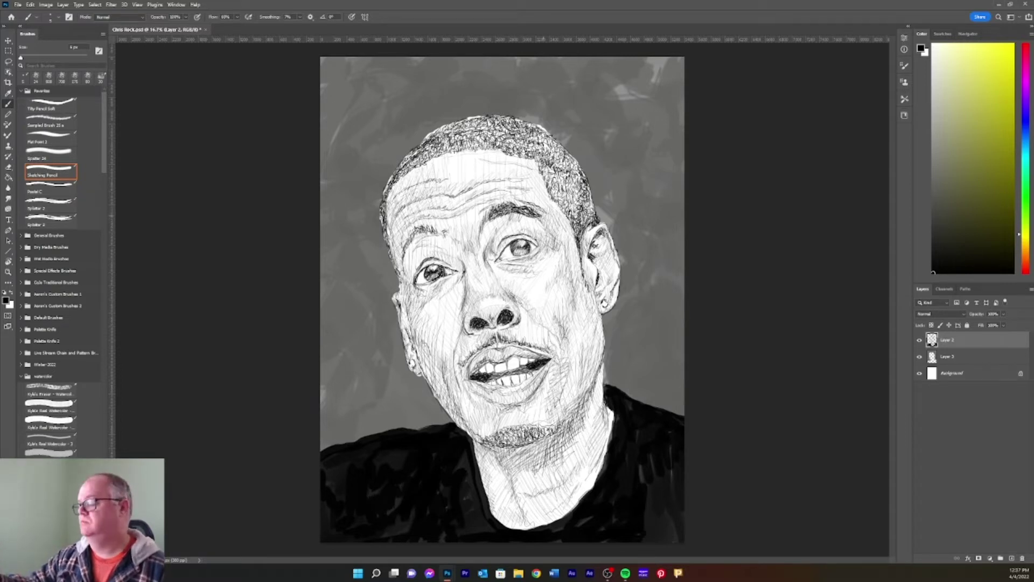
Step: Darken hatching on both eyebrows, both cheeks and jaws, and the right neck
left_click_drag(541, 248, 558, 222)
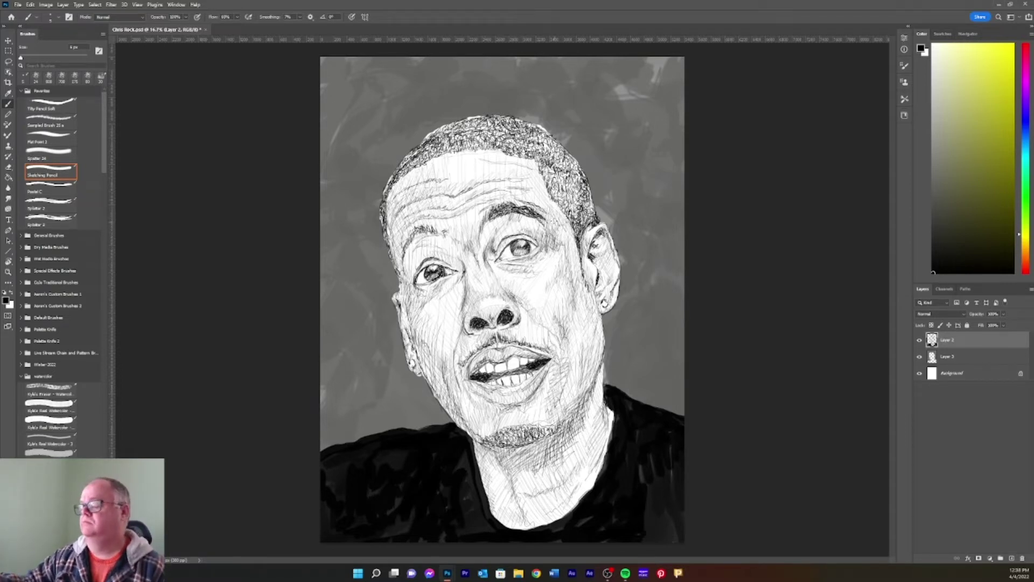
left_click_drag(418, 372, 396, 296)
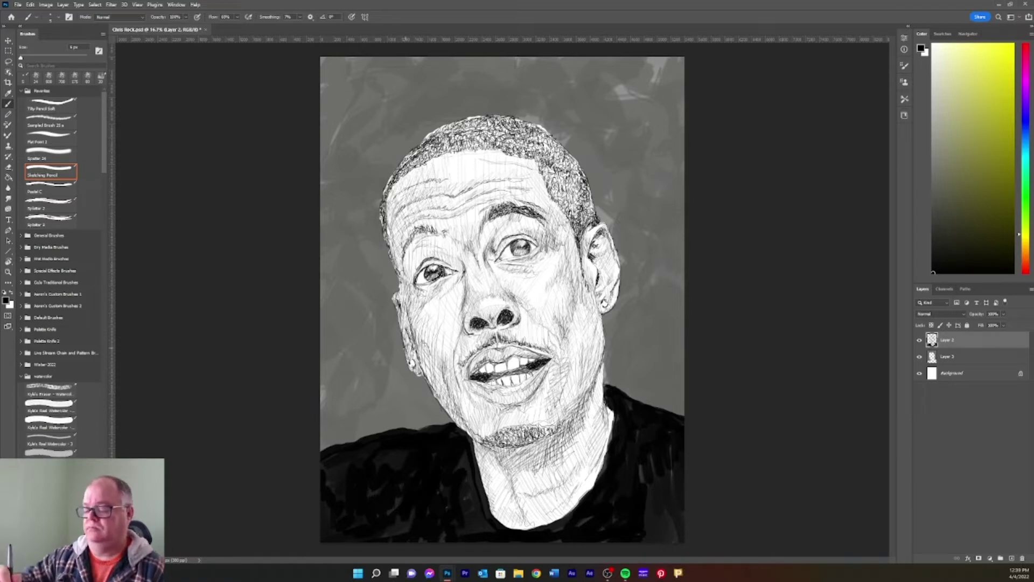
mouse_move(601, 304)
left_mouse_down()
mouse_move(571, 412)
mouse_move(571, 472)
left_mouse_up()
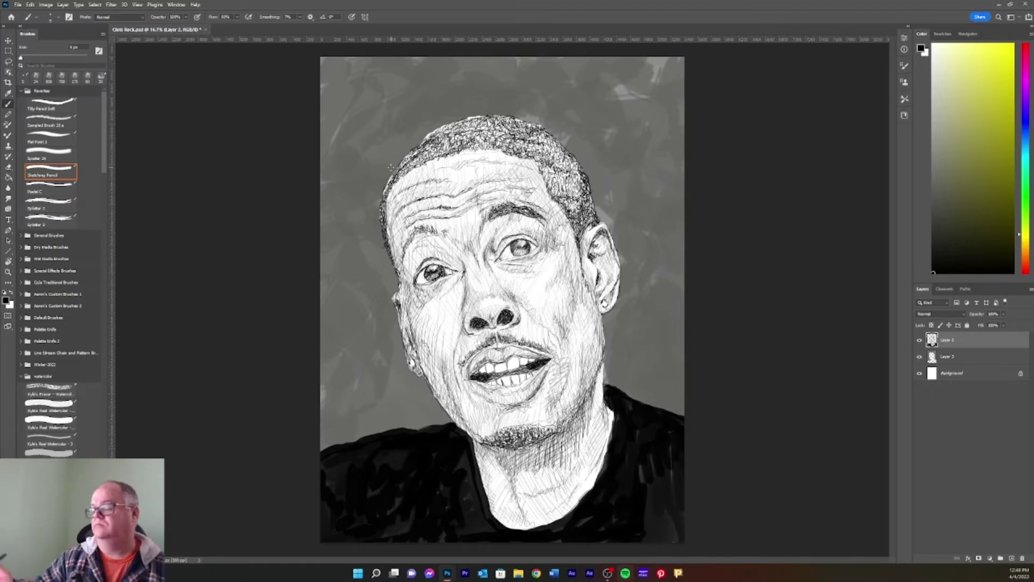
mouse_move(426, 229)
left_mouse_down()
mouse_move(401, 258)
mouse_move(403, 280)
mouse_move(442, 229)
left_mouse_up()
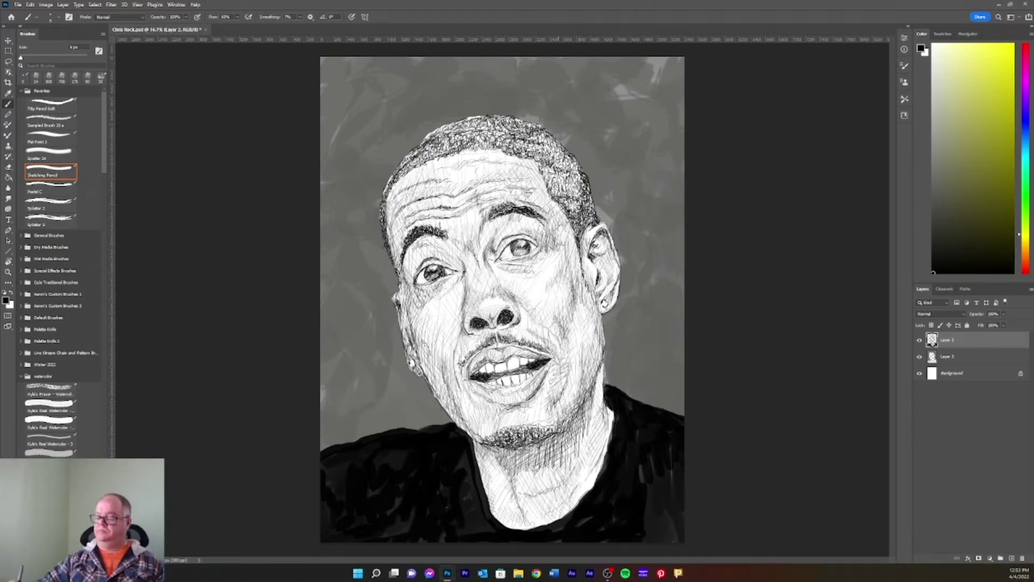
left_click_drag(601, 368, 598, 433)
left_click_drag(479, 444, 506, 485)
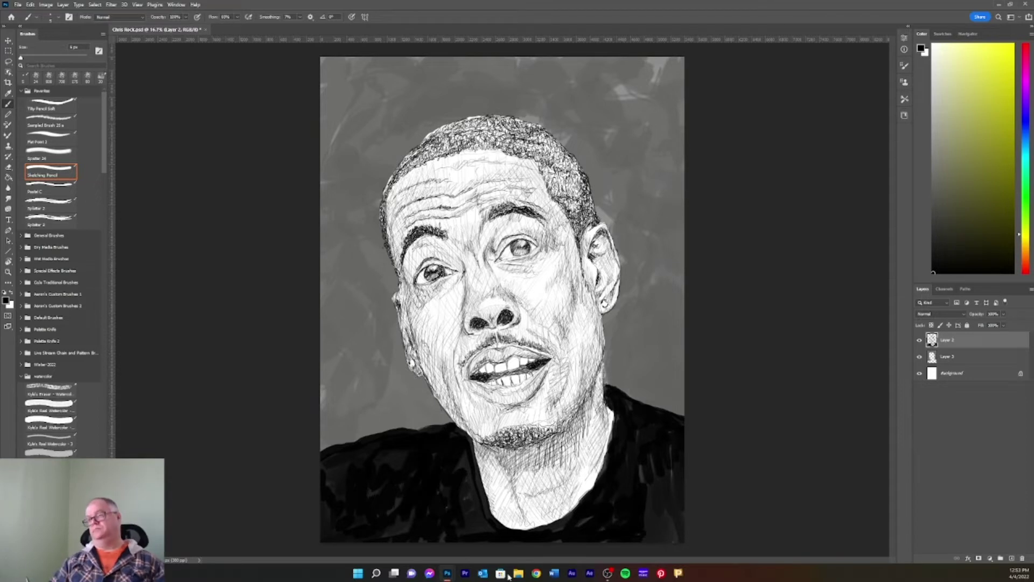
Step: Add strokes along the left hairline into the hair, and hatch the left cheek, mouth corner and chin
left_click_drag(458, 124, 423, 142)
left_click_drag(389, 182, 381, 199)
mouse_move(417, 152)
left_mouse_down()
mouse_move(383, 189)
mouse_move(384, 216)
left_mouse_up()
left_click_drag(476, 124, 426, 153)
left_click_drag(463, 324, 417, 401)
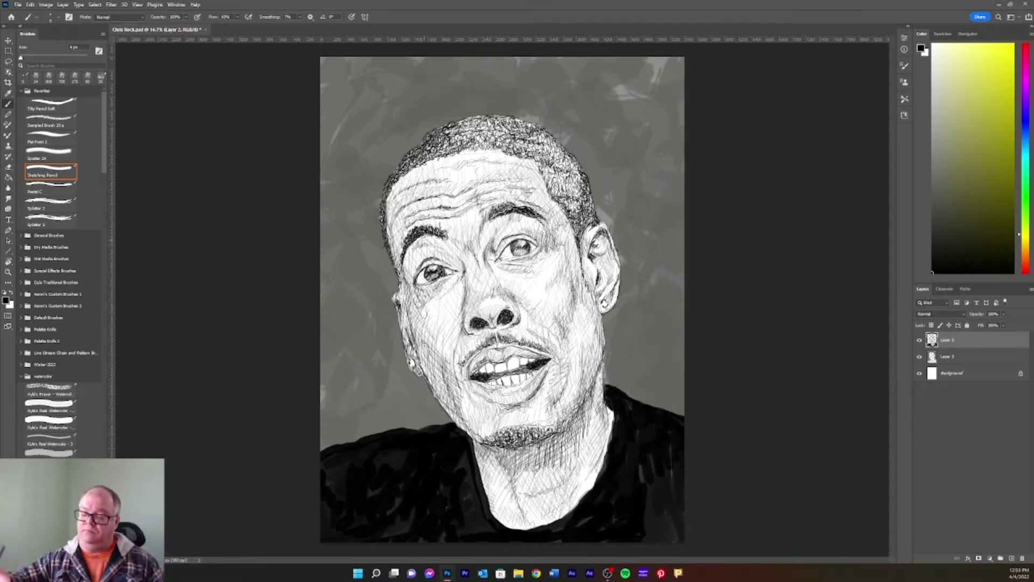
mouse_move(493, 380)
left_mouse_down()
mouse_move(461, 437)
mouse_move(484, 440)
left_mouse_up()
left_click_drag(533, 411, 512, 429)
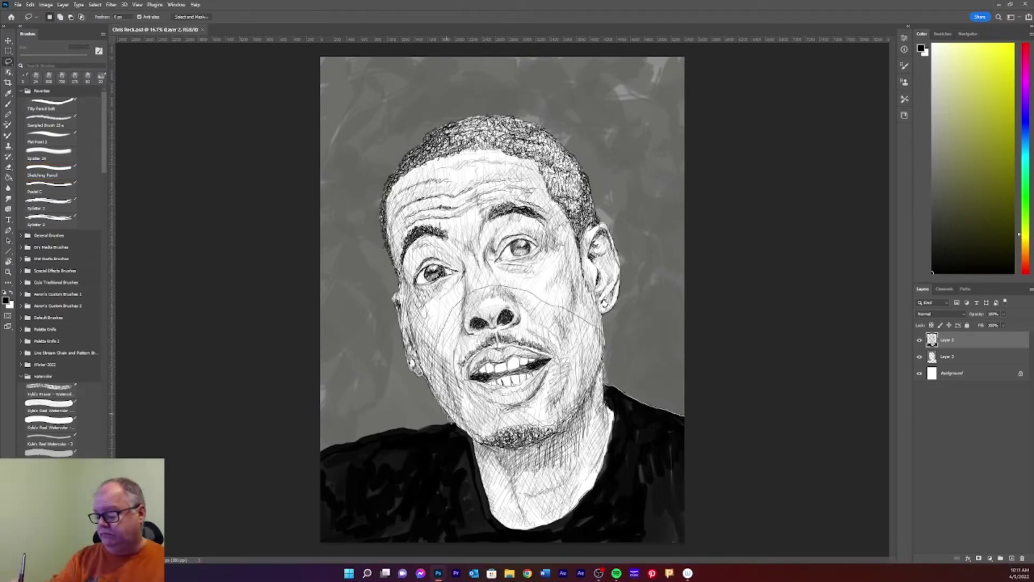
Step: Shift the selected lower area up-left, then spatter over the white right and bottom edge strips
key("v")
mouse_move(643, 497)
left_mouse_down()
mouse_move(593, 377)
mouse_move(582, 387)
left_mouse_up()
key("ctrl+d")
key("b")
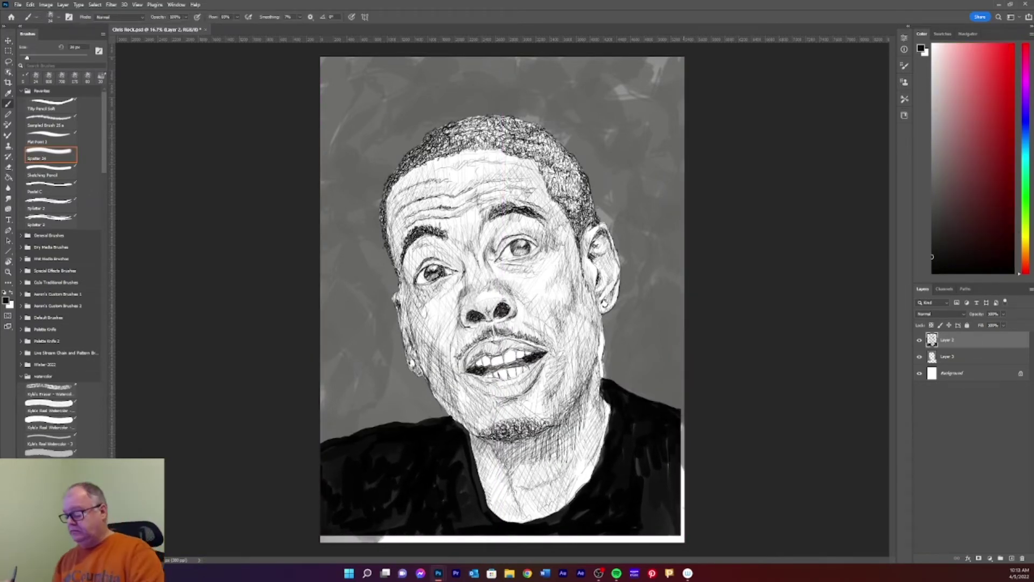
mouse_move(682, 428)
left_mouse_down()
mouse_move(404, 536)
mouse_move(301, 538)
left_mouse_up()
Step: Switch to a fine 6 px pencil brush and pick a mid-grey painting colour
key("period")
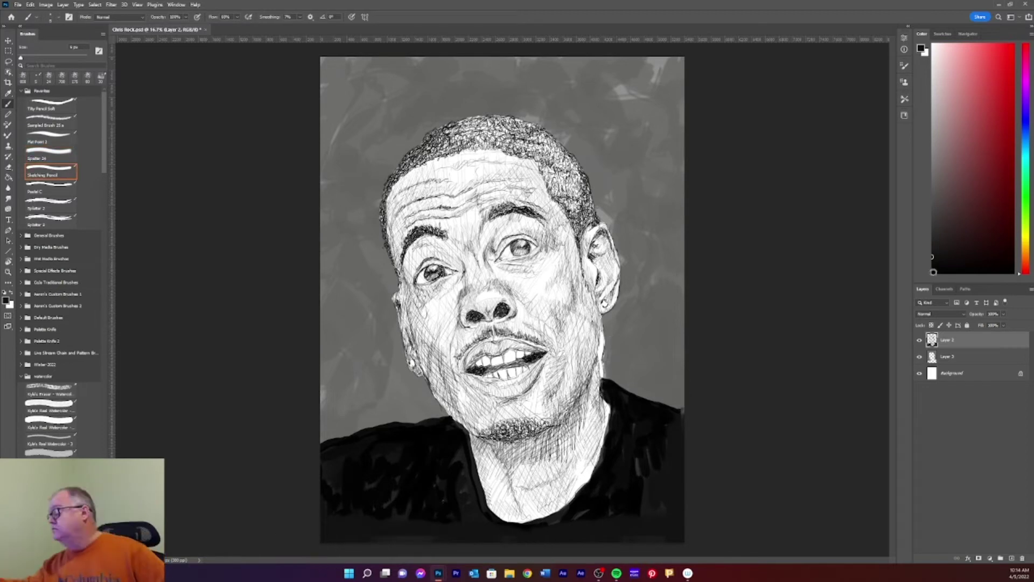
key("shift+period")
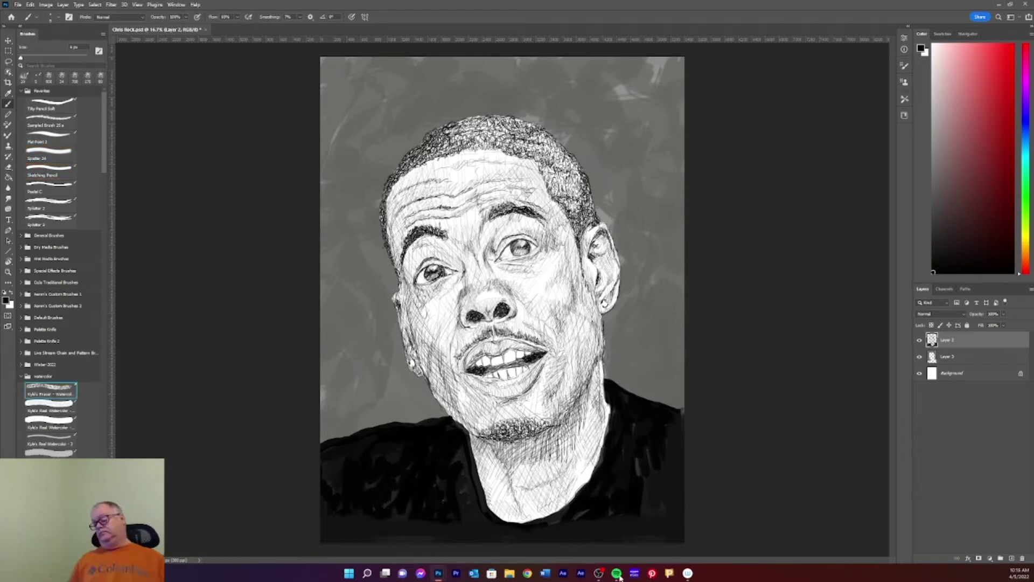
key("period")
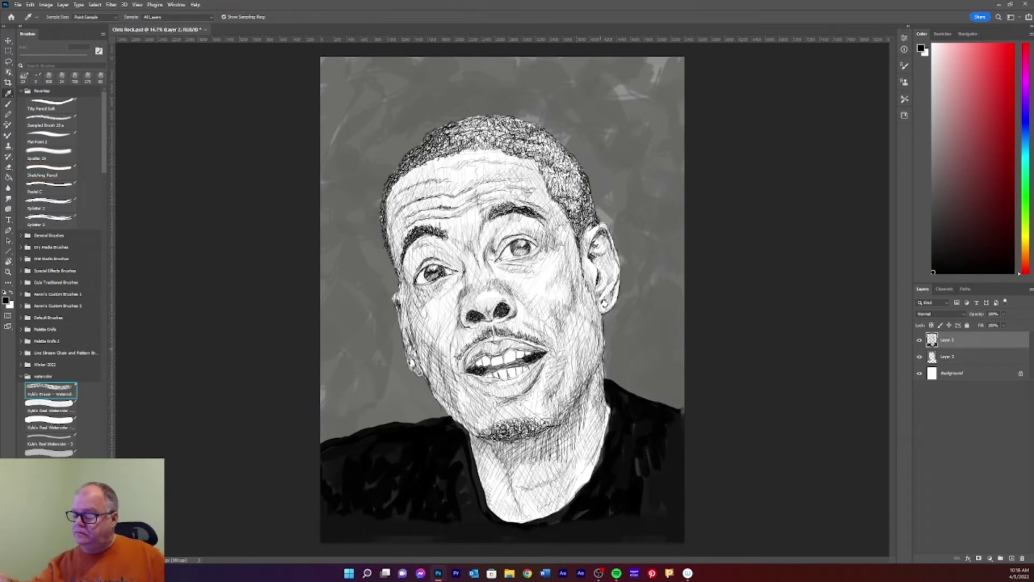
left_click(426, 391, "alt")
left_click(437, 394, "alt")
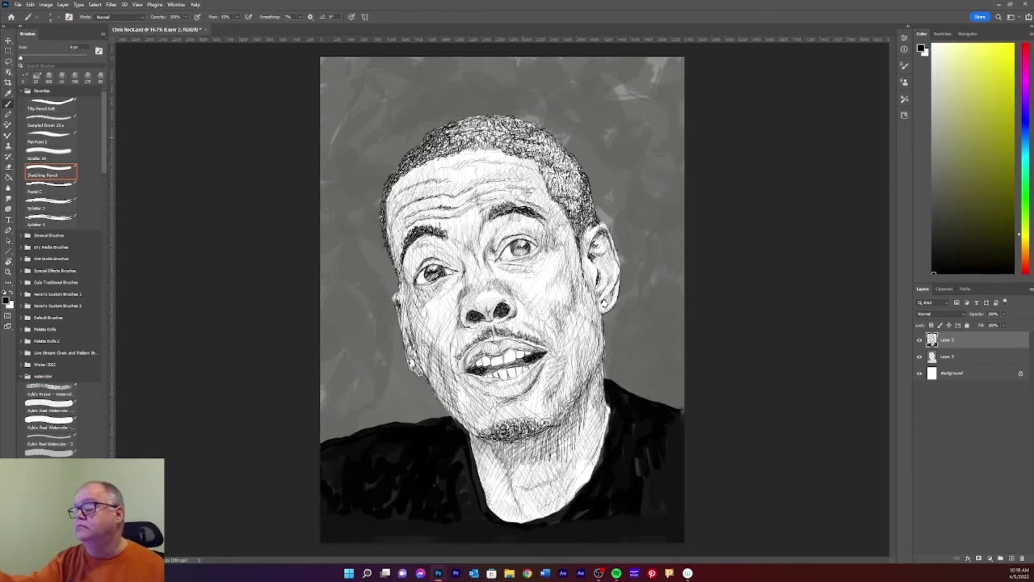
Step: Darken the hairline and left temple on a new layer, then add Layers 5 and 6 beneath Layer 3
key("ctrl+shift+alt+n")
key("comma")
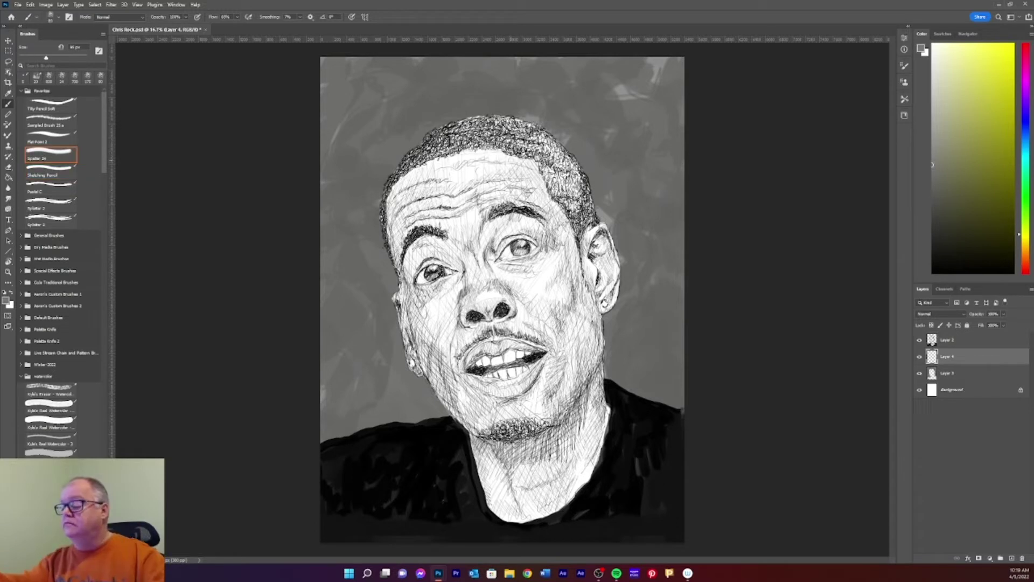
key("bracketleft")
key("bracketleft")
key("bracketleft")
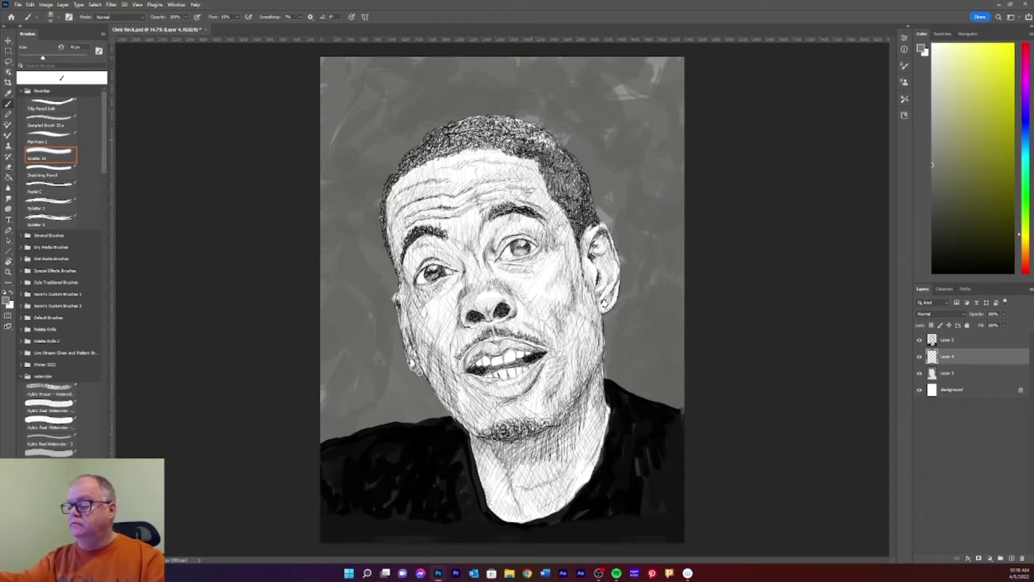
mouse_move(541, 142)
left_mouse_down()
mouse_move(469, 144)
mouse_move(418, 161)
mouse_move(461, 133)
mouse_move(562, 167)
left_mouse_up()
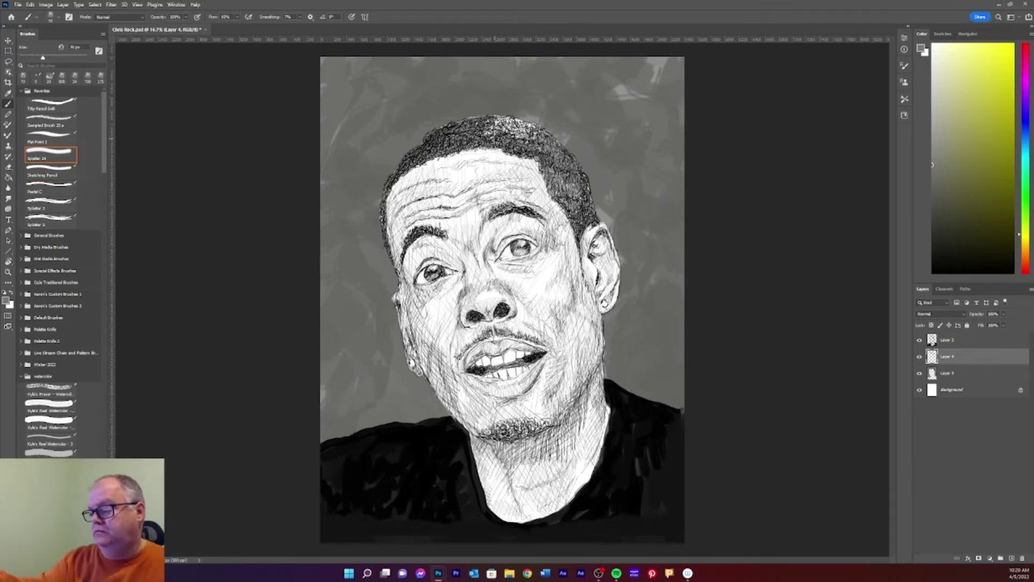
left_click_drag(542, 124, 469, 131)
key("bracketleft")
left_click_drag(392, 177, 382, 231)
key("ctrl+shift+alt+n")
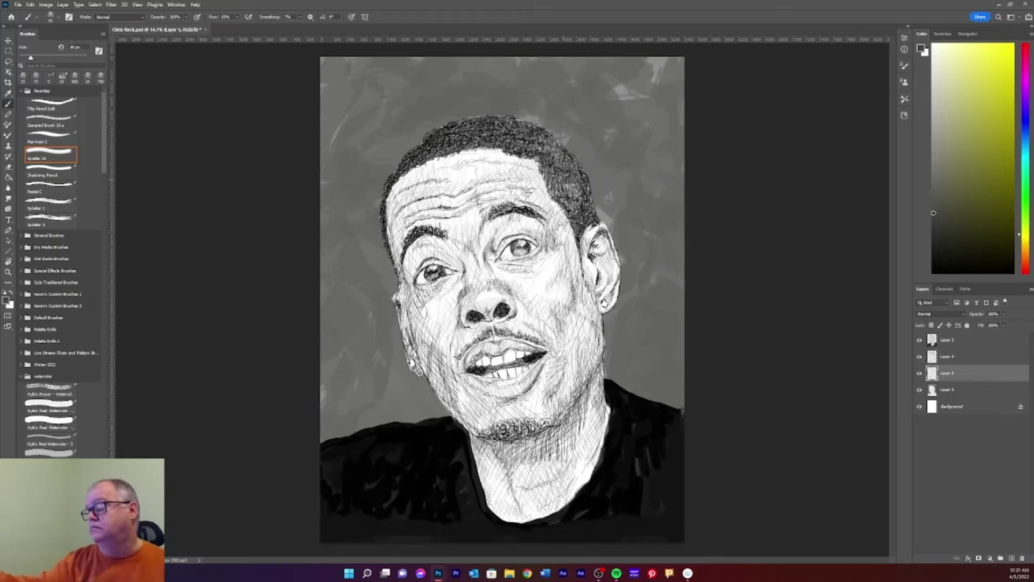
key("ctrl+shift+alt+n")
Step: Flood the new layer with mid-grey, then make Layer 2 active with black as colour
key("g")
left_click(585, 482)
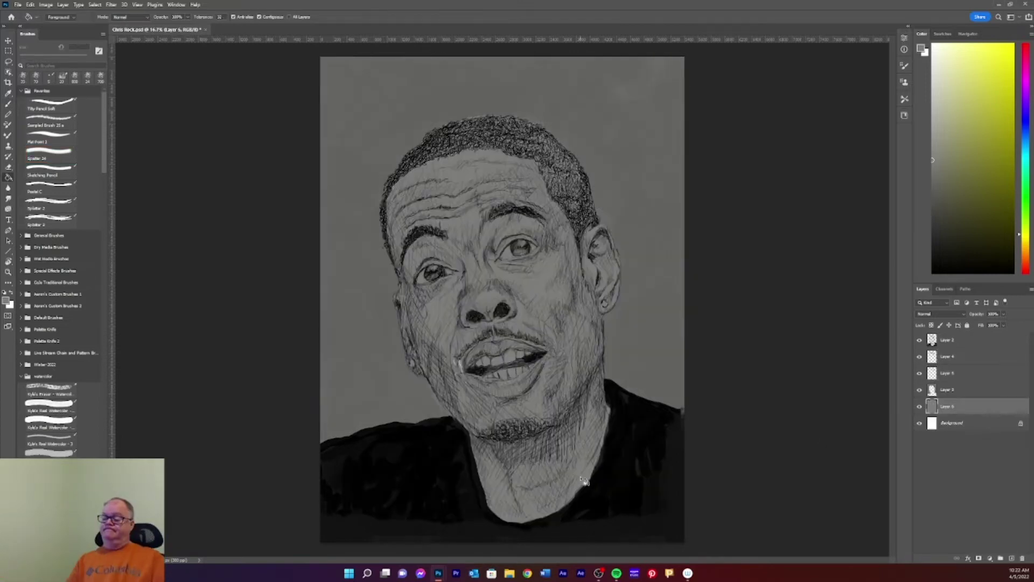
key("b")
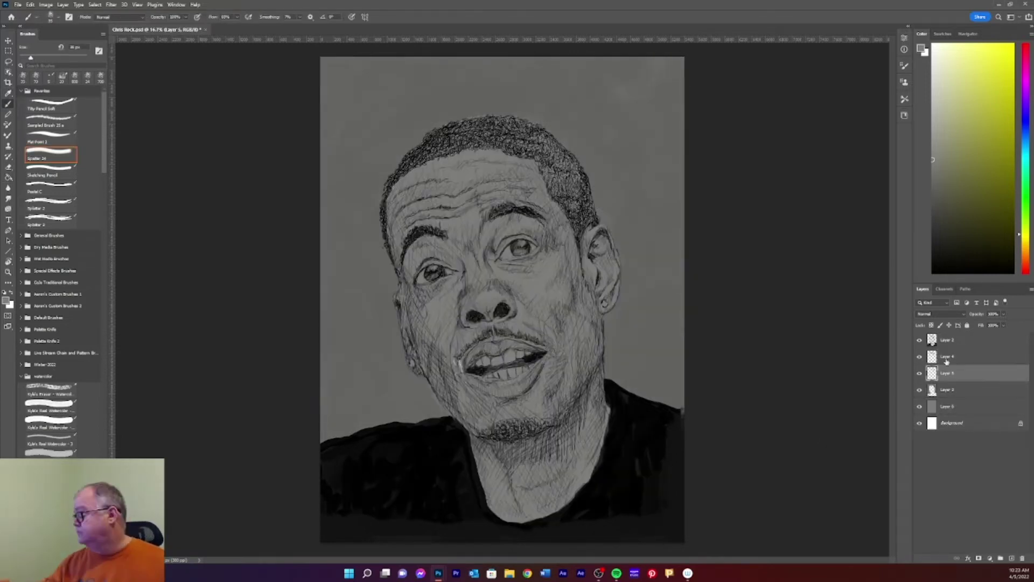
left_click(933, 341)
key("d")
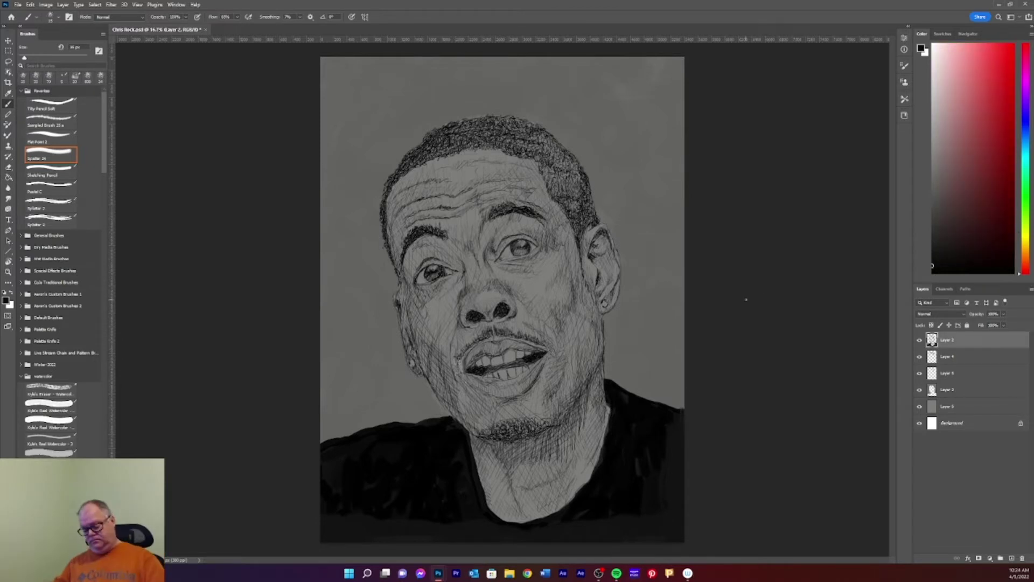
Step: Add Layer 7 at the top and brush white over the left eye white
key("ctrl+shift+alt+n")
key("x")
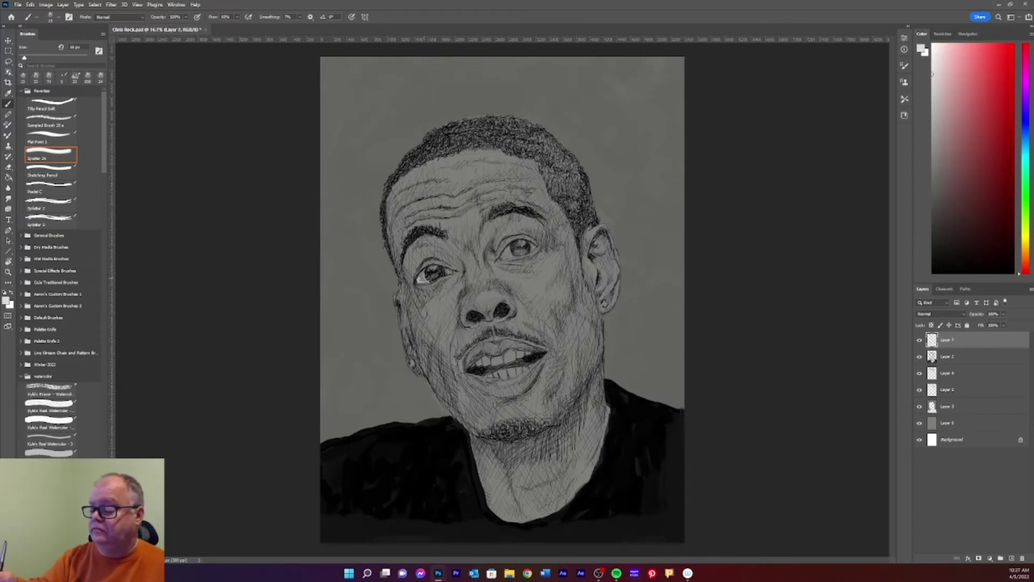
left_click_drag(418, 275, 428, 280)
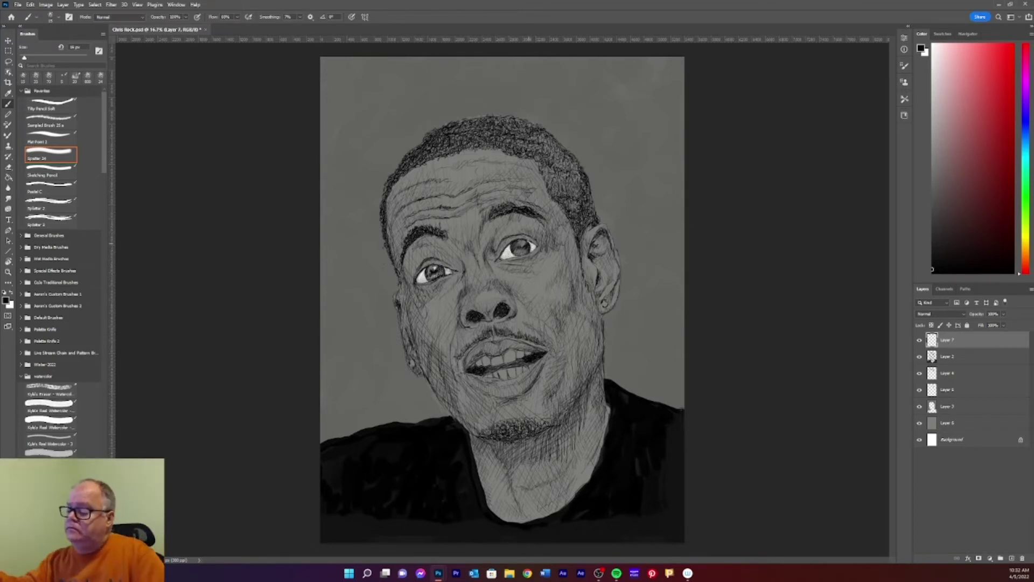
key("x")
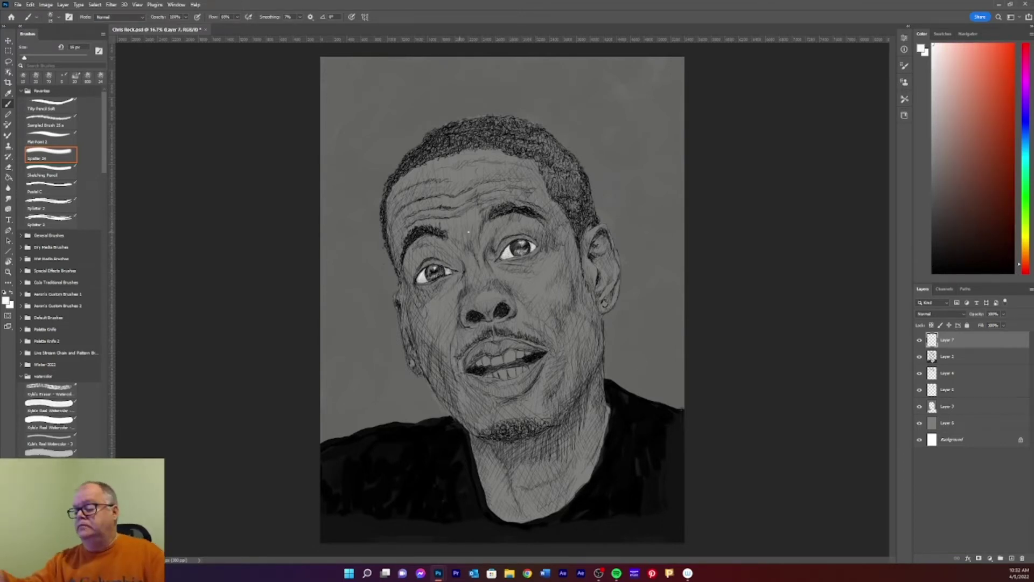
key("x")
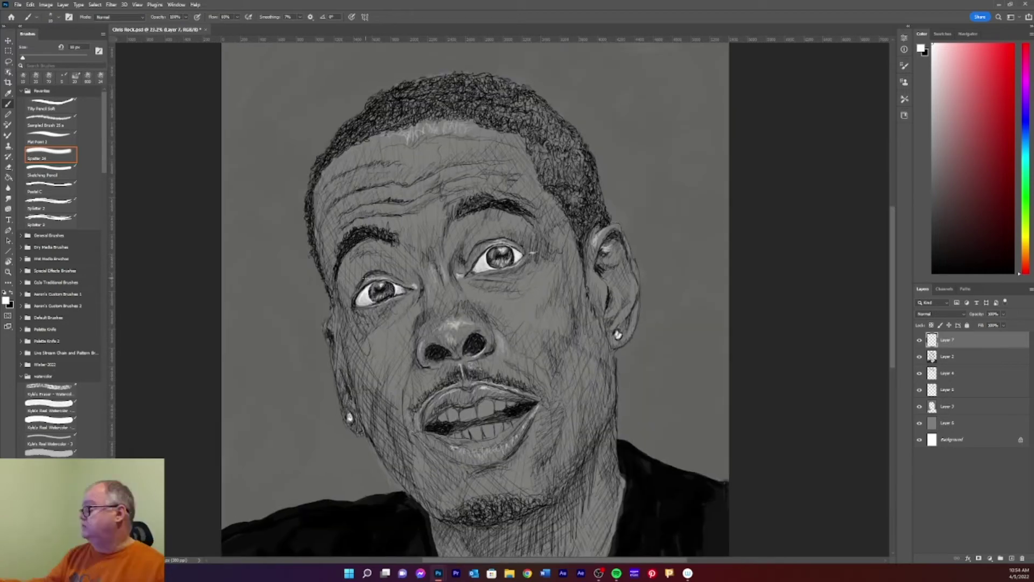
Step: On Layer 7, brush bright white highlights across the teeth in short strokes
left_click(933, 356)
key("x")
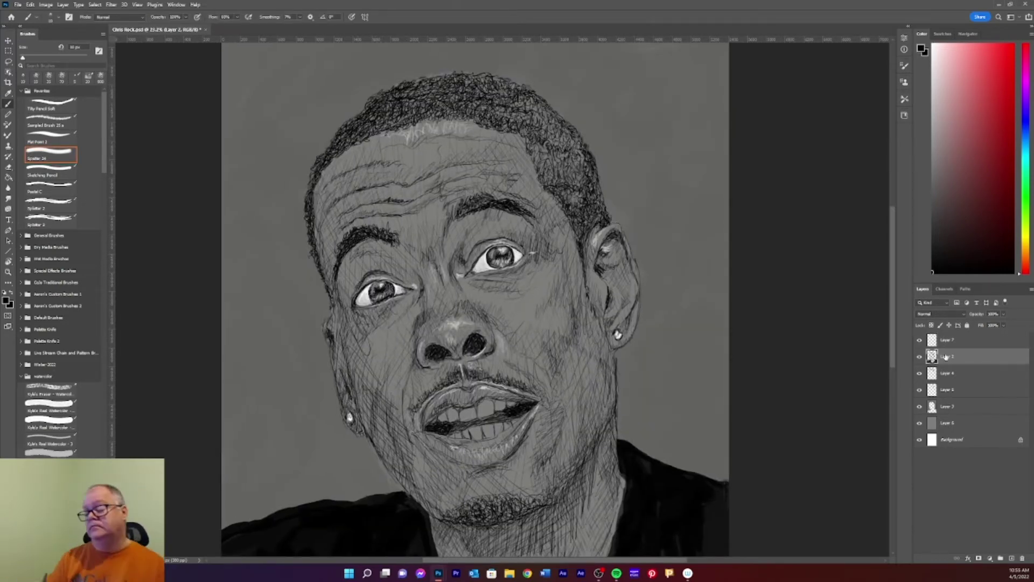
key("x")
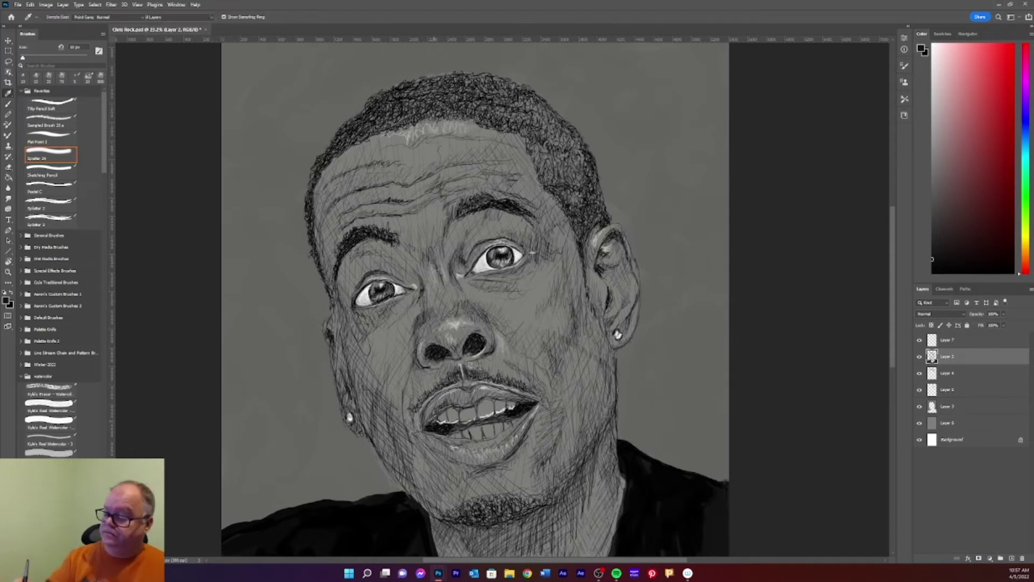
left_click(948, 340)
left_click_drag(479, 415, 488, 406)
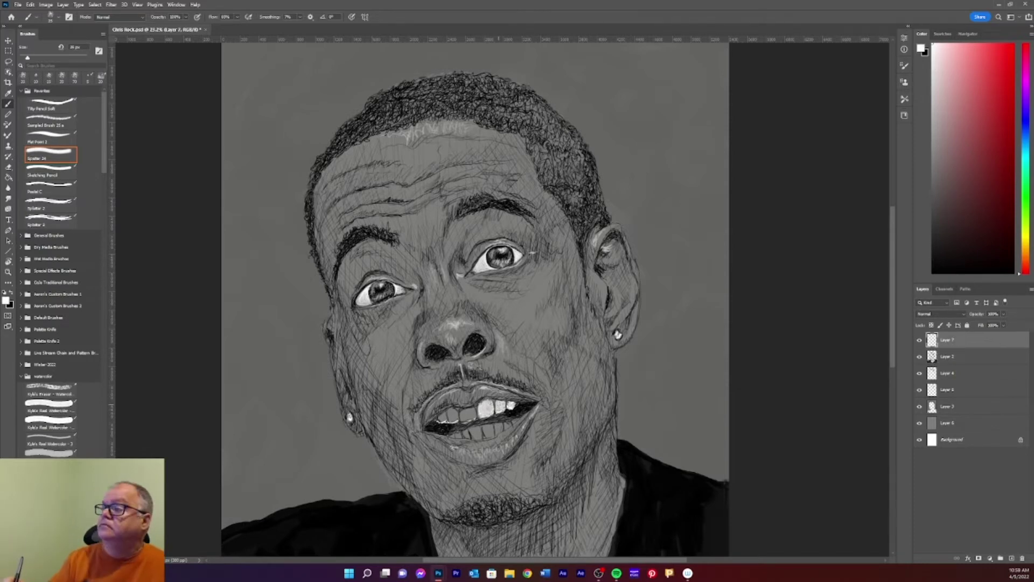
key("x")
key("alt+bracketleft")
key("alt+bracketright")
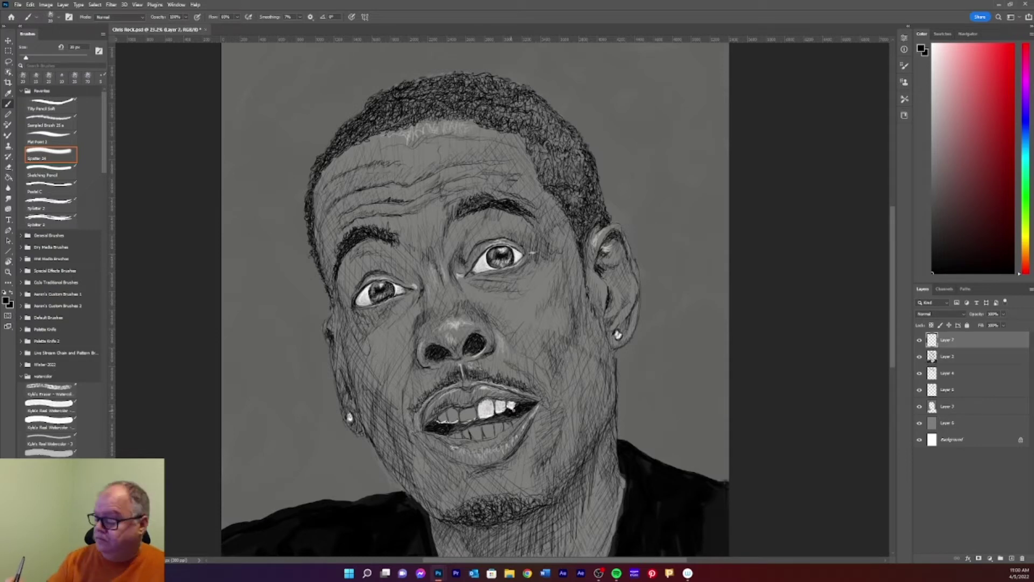
mouse_move(481, 411)
left_mouse_down()
mouse_move(490, 404)
mouse_move(469, 417)
mouse_move(476, 411)
left_mouse_up()
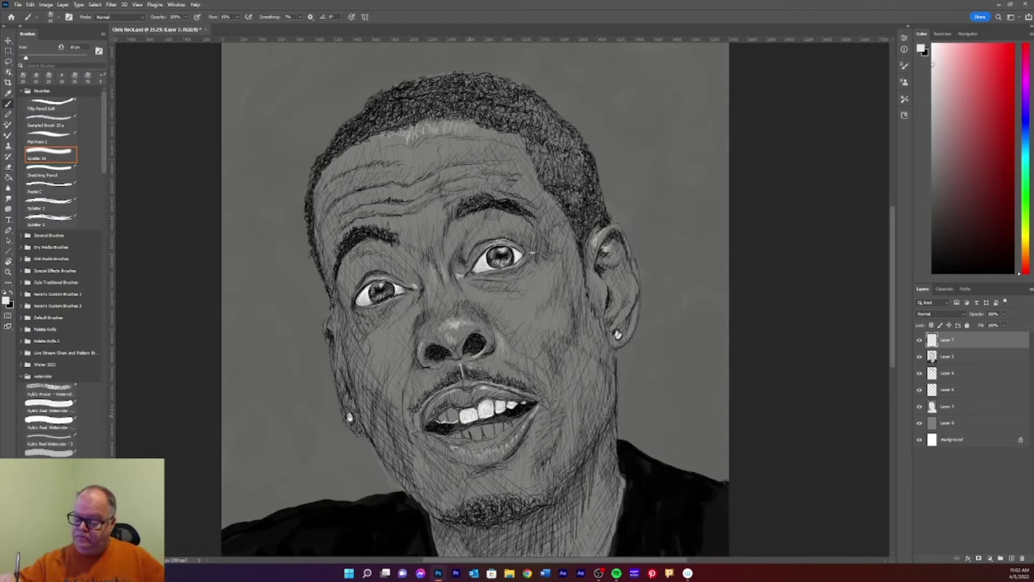
left_click(511, 220, "alt")
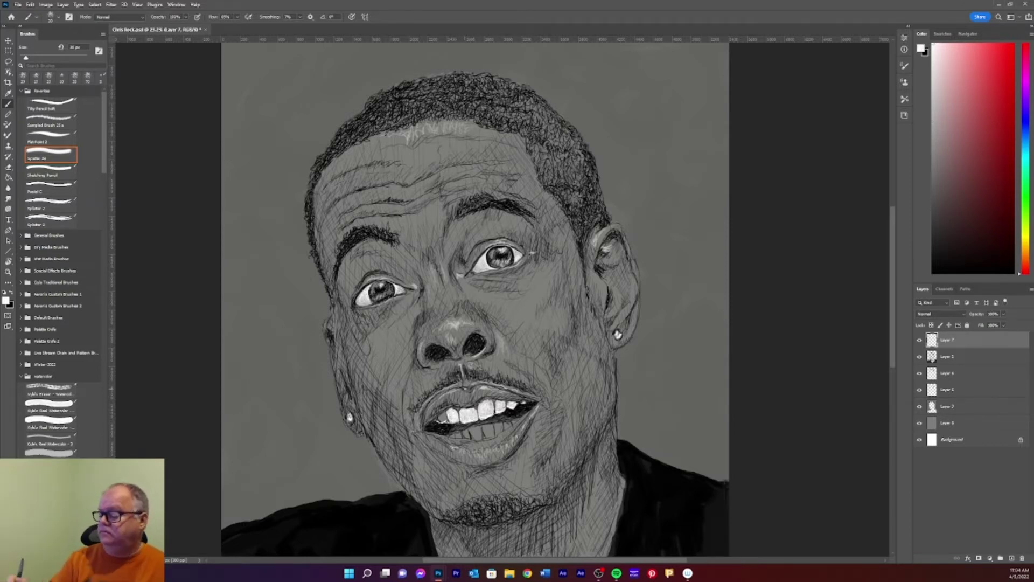
key("x")
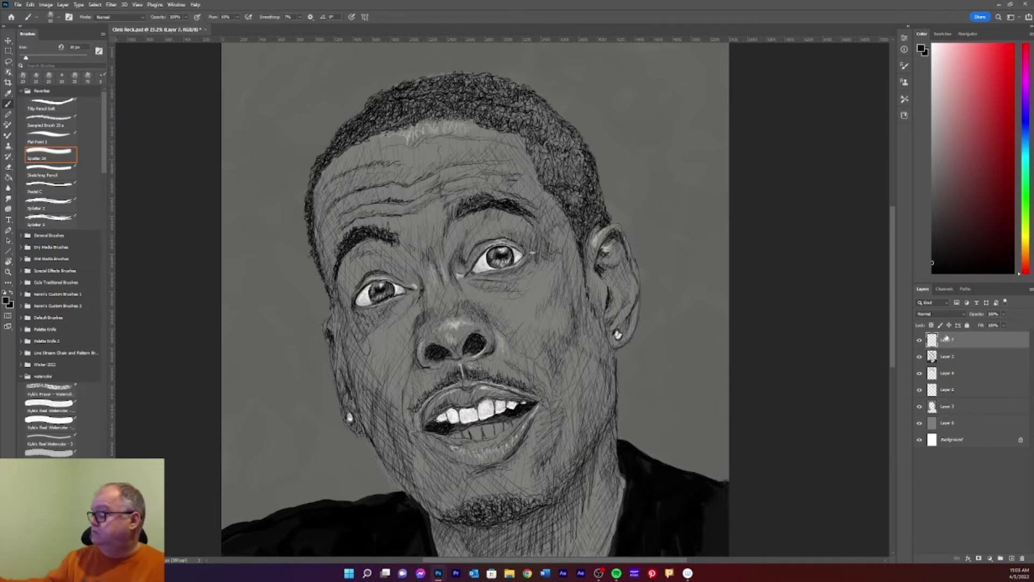
Step: With a white 6 px pencil, hatch strokes beside the ear and over the eyebrow and forehead
key("x")
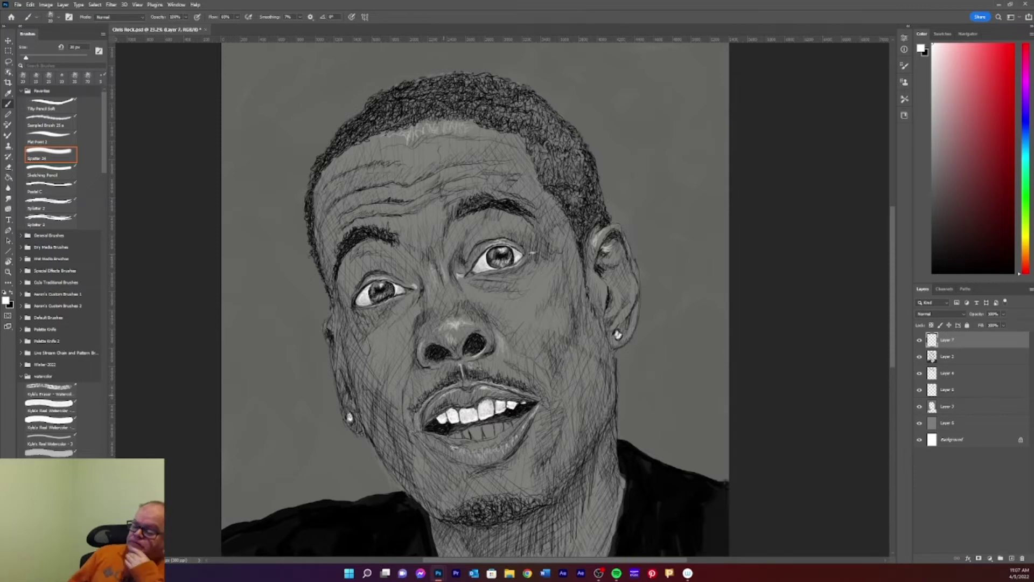
key("period")
left_click_drag(603, 284, 601, 308)
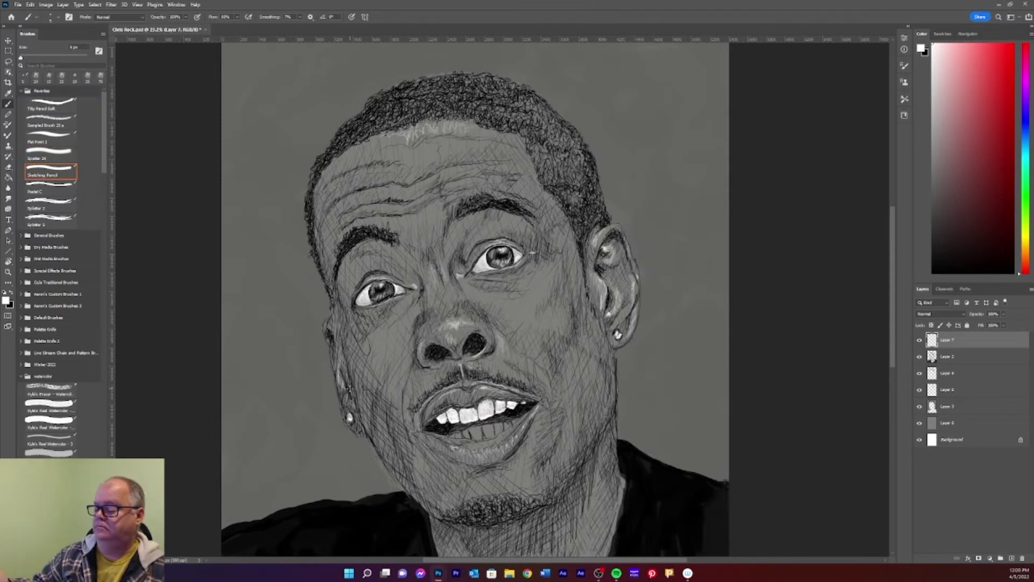
left_click_drag(350, 285, 404, 246)
left_click_drag(336, 242, 367, 222)
left_click_drag(369, 208, 442, 191)
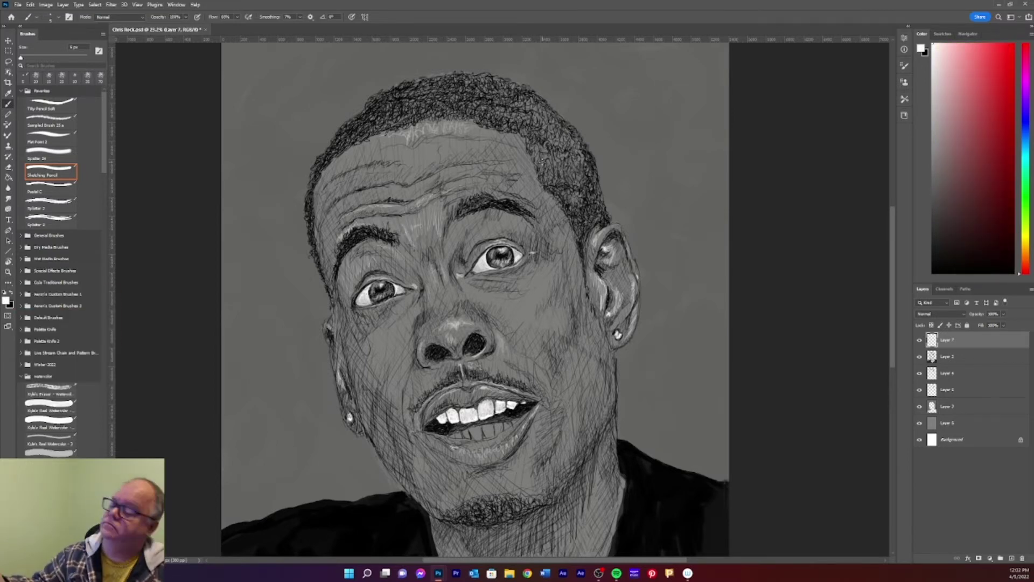
mouse_move(463, 248)
left_mouse_down()
mouse_move(479, 215)
mouse_move(542, 215)
left_mouse_up()
Step: Add light white pencil strokes below both eyes
left_click_drag(420, 310, 380, 366)
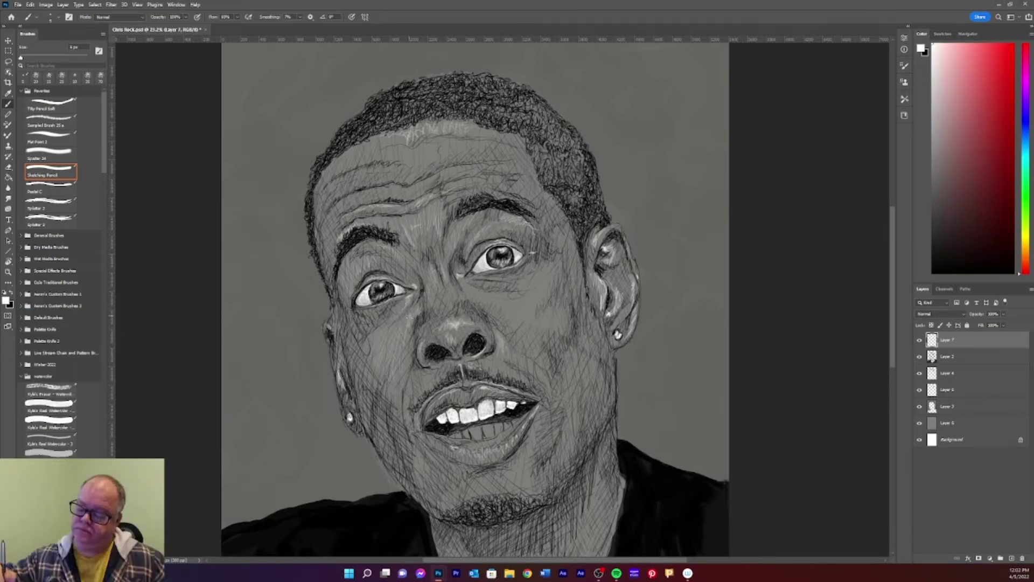
left_click_drag(404, 328, 395, 338)
left_click_drag(446, 281, 437, 309)
left_click_drag(429, 266, 421, 290)
left_click_drag(459, 250, 457, 266)
left_click_drag(472, 279, 464, 287)
Step: Hatch white highlights on the right cheek, forehead, hairline and above the left eye
mouse_move(566, 280)
left_mouse_down()
mouse_move(515, 323)
mouse_move(557, 330)
left_mouse_up()
left_click_drag(560, 266, 487, 286)
left_click_drag(533, 198, 512, 211)
left_click_drag(556, 170, 523, 204)
mouse_move(482, 163)
left_mouse_down()
mouse_move(383, 196)
mouse_move(346, 191)
left_mouse_up()
left_click_drag(376, 140, 356, 164)
left_click_drag(434, 132, 407, 189)
left_click_drag(490, 122, 462, 151)
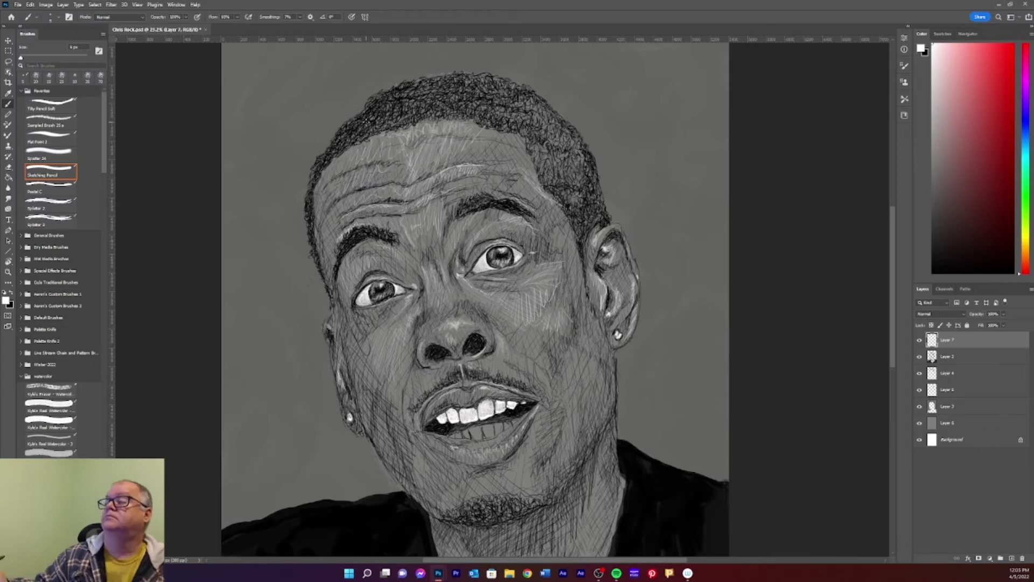
left_click_drag(389, 277, 362, 285)
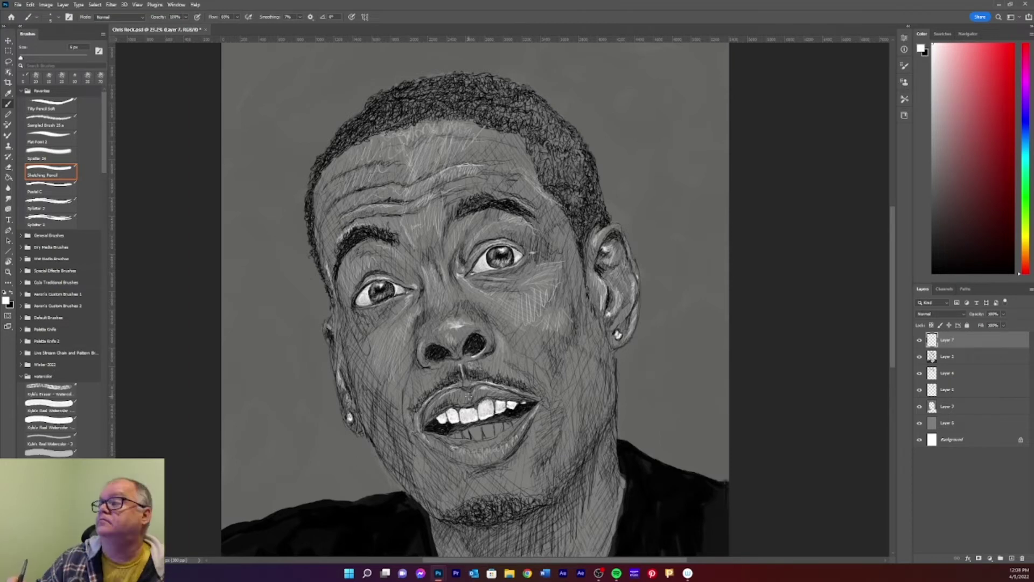
Step: Hatch light strokes near the mouth corner, the cheek by the ear, and the chin and jaw
left_click_drag(404, 410, 384, 439)
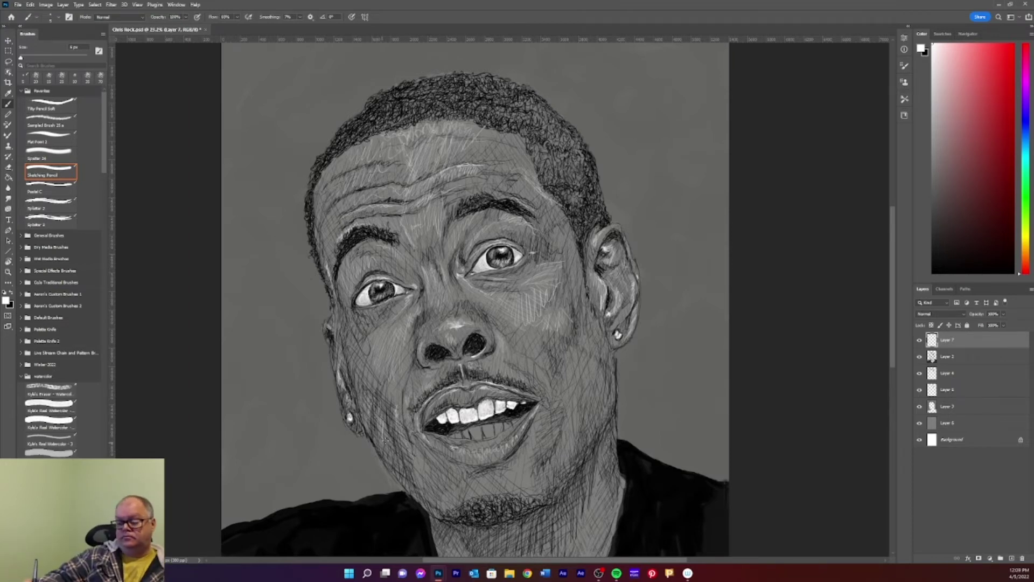
left_click_drag(555, 366, 533, 421)
left_click_drag(593, 337, 587, 374)
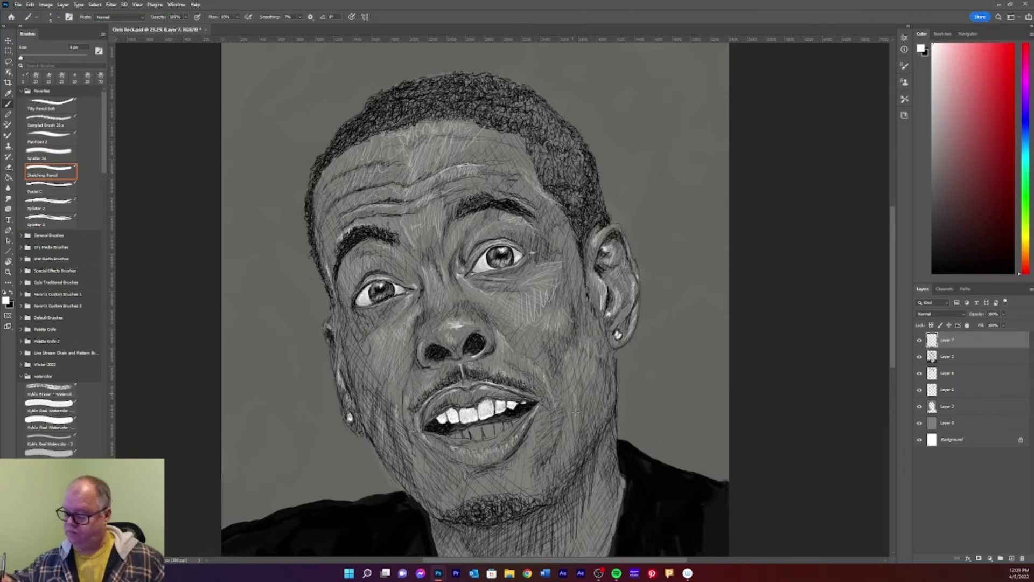
left_click_drag(572, 425, 557, 466)
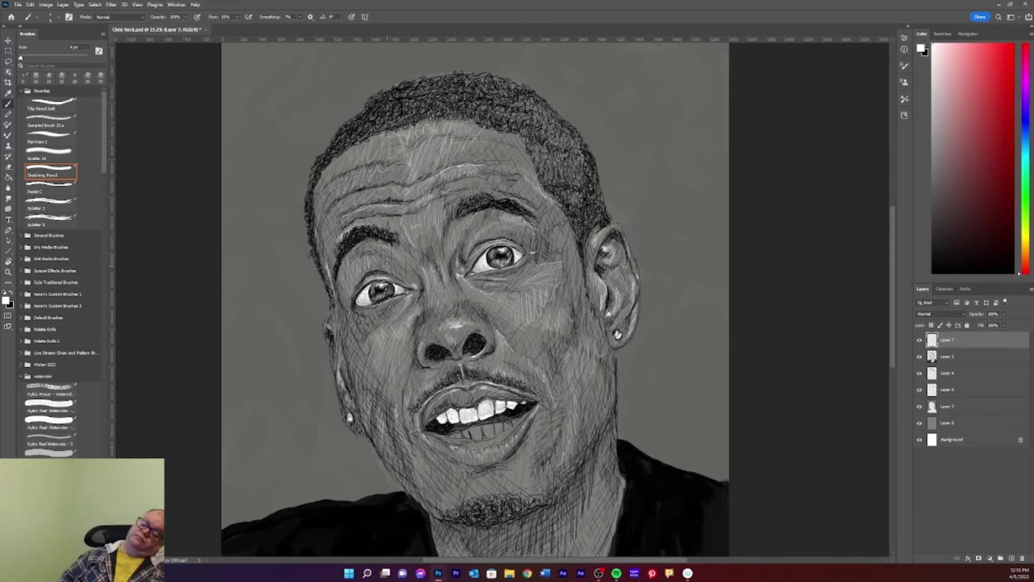
left_click_drag(447, 488, 431, 509)
mouse_move(479, 486)
left_mouse_down()
mouse_move(461, 499)
mouse_move(475, 494)
left_mouse_up()
left_click_drag(538, 439, 506, 488)
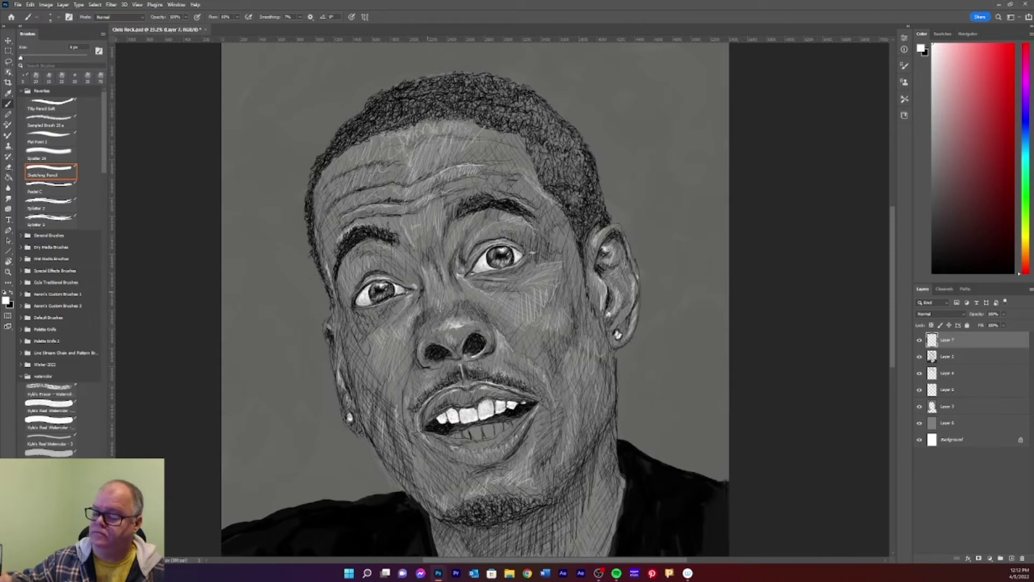
Step: On Layer 2, hatch white Sketching Pencil highlights across the right cheek
left_click(435, 291, "alt")
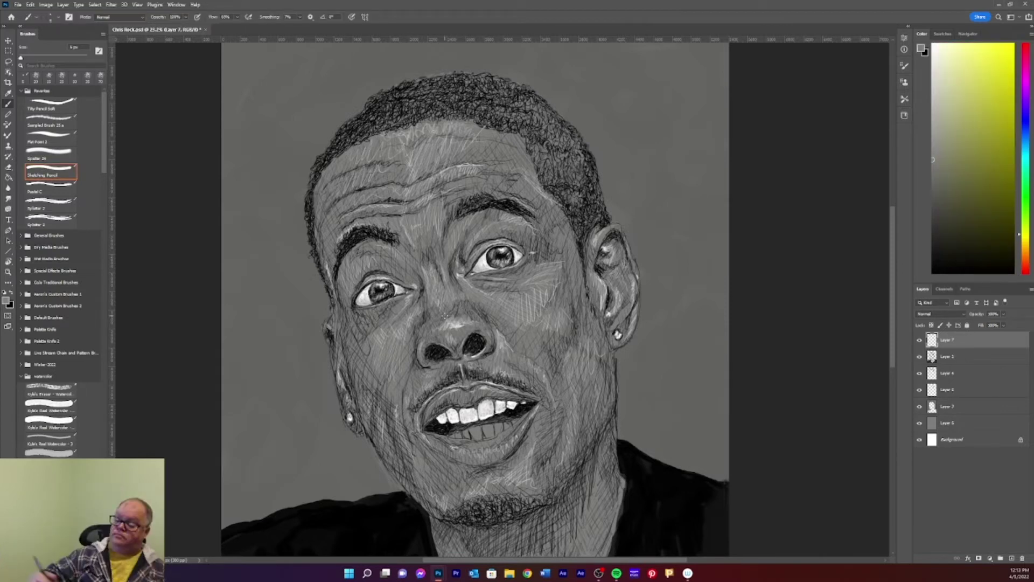
key("d")
key("alt+bracketleft")
key("comma")
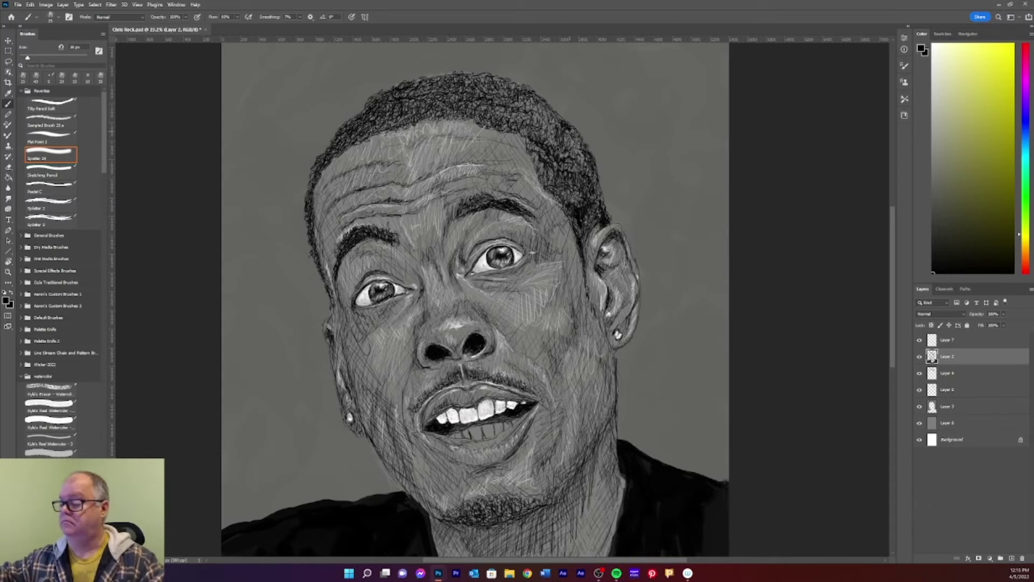
key("bracketleft")
key("x")
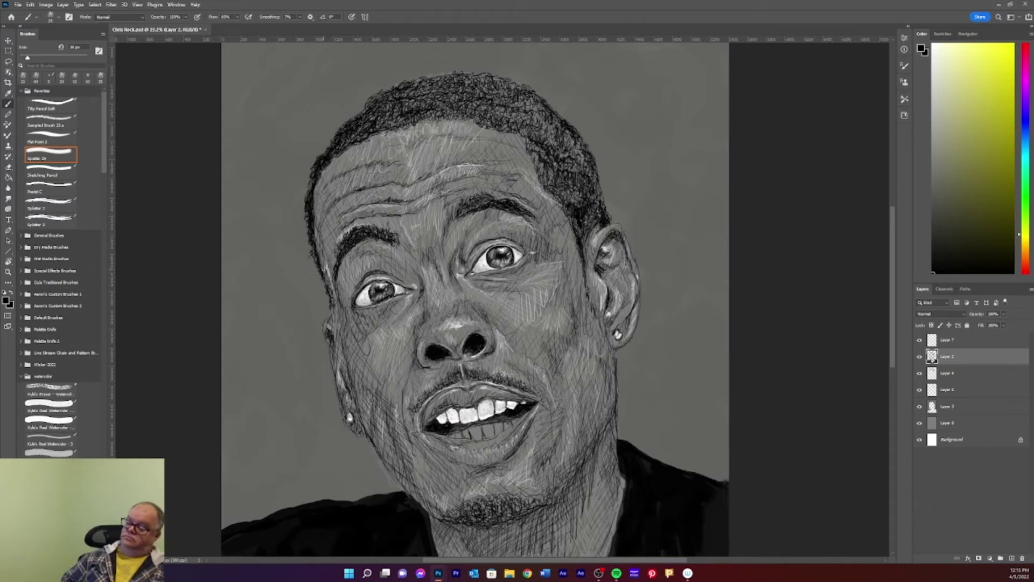
key("x")
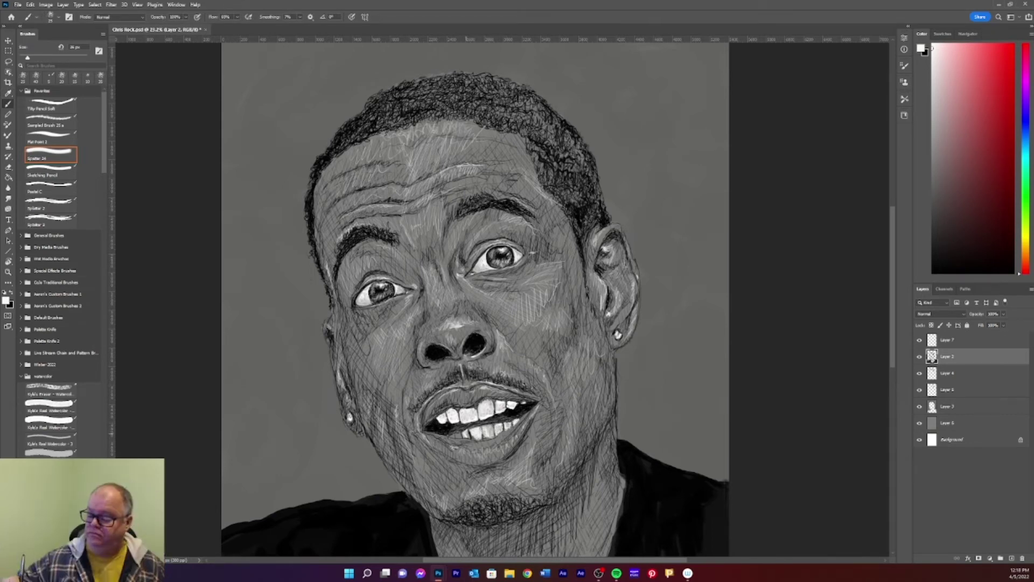
key(".")
left_click_drag(506, 321, 555, 270)
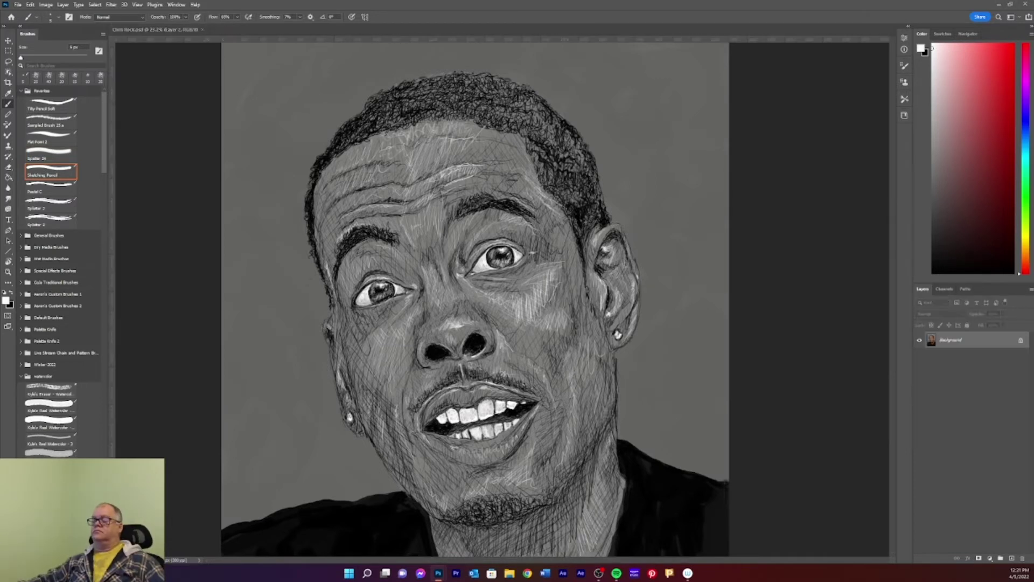
Step: Thicken the hair with black spatter on Layer 4, then add a white hairline highlight on Layer 7
key("alt+bracketleft")
key("comma")
key("x")
left_click_drag(426, 97, 495, 86)
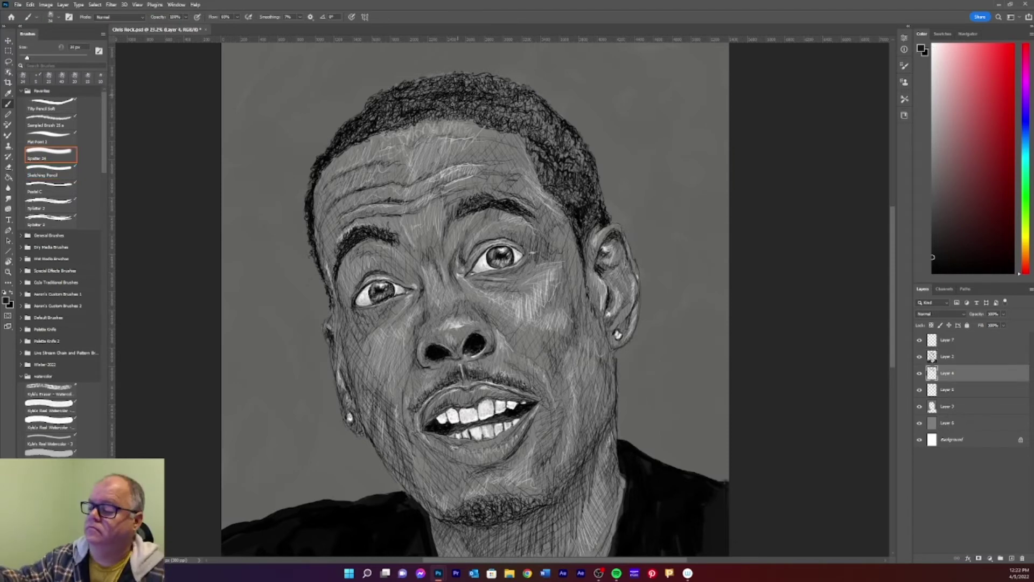
left_click_drag(431, 116, 520, 102)
left_click_drag(477, 75, 582, 178)
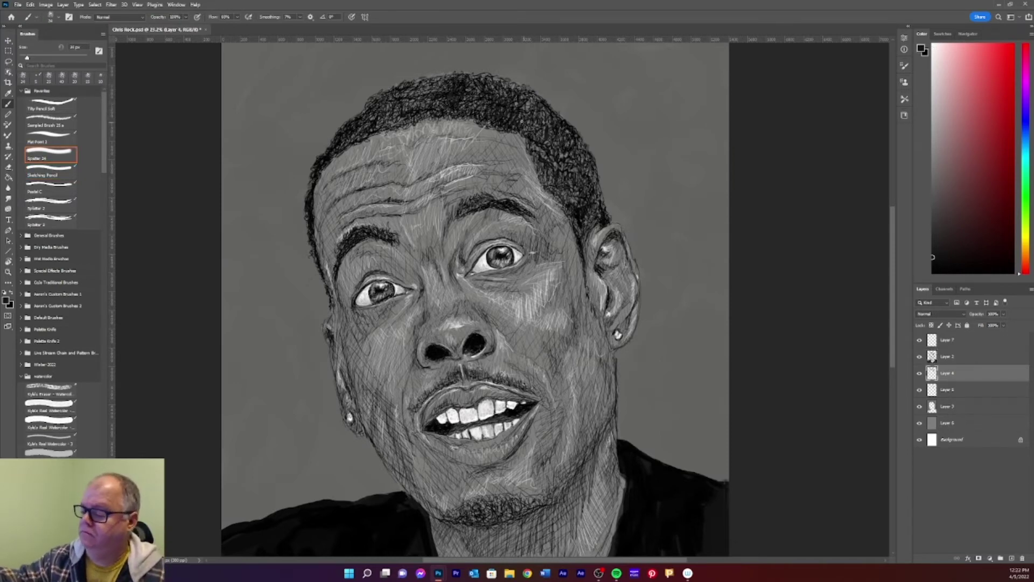
mouse_move(544, 116)
left_mouse_down()
mouse_move(466, 94)
mouse_move(354, 140)
mouse_move(437, 81)
left_mouse_up()
key("alt+period")
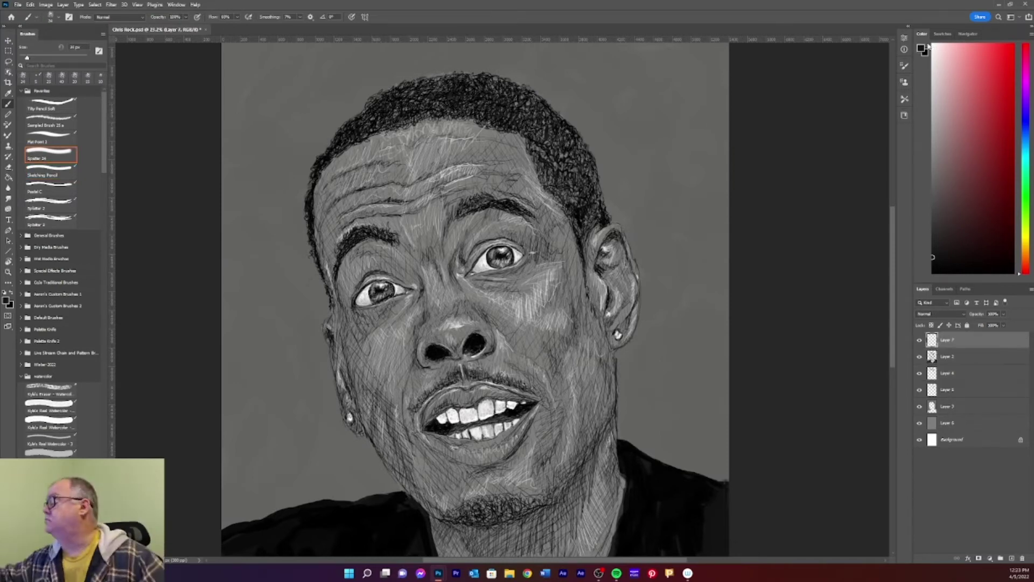
key("x")
key("period")
left_click_drag(422, 120, 457, 114)
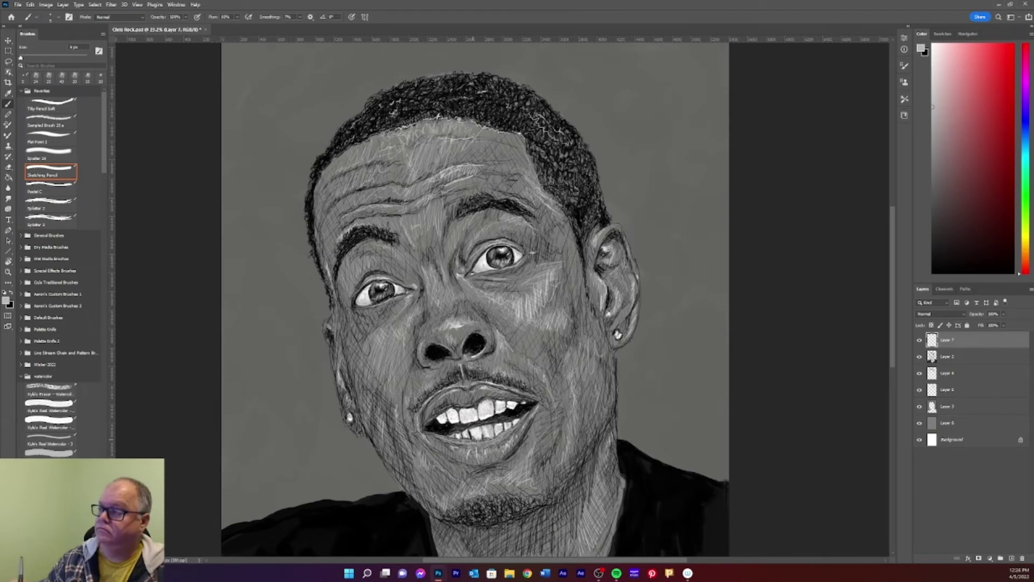
Step: Sample white from the teeth and drawing on Layer 2, ready the sketching pencil, and zoom out
left_click(480, 446, "alt")
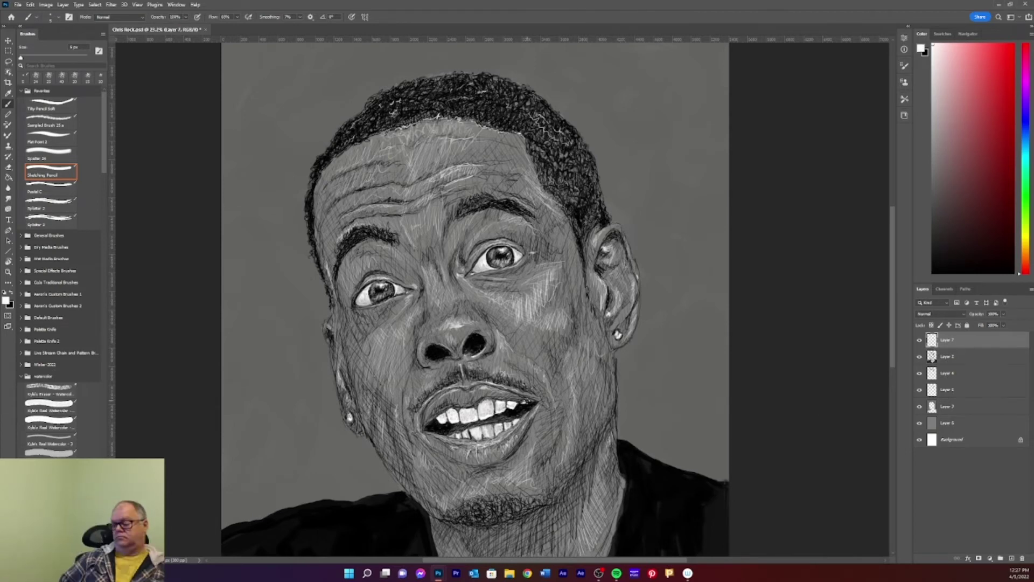
key("x")
key("alt+bracketleft")
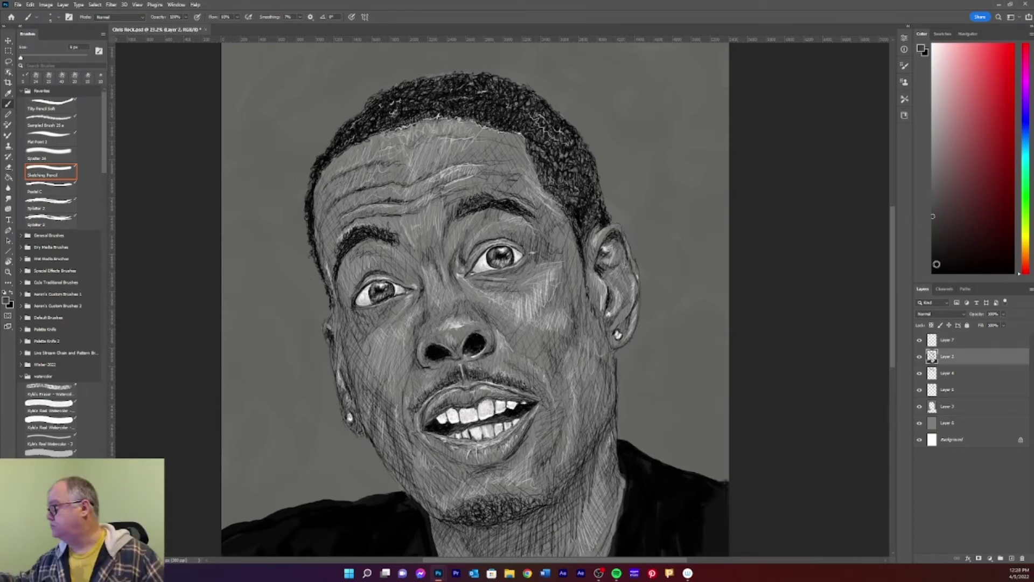
key("x")
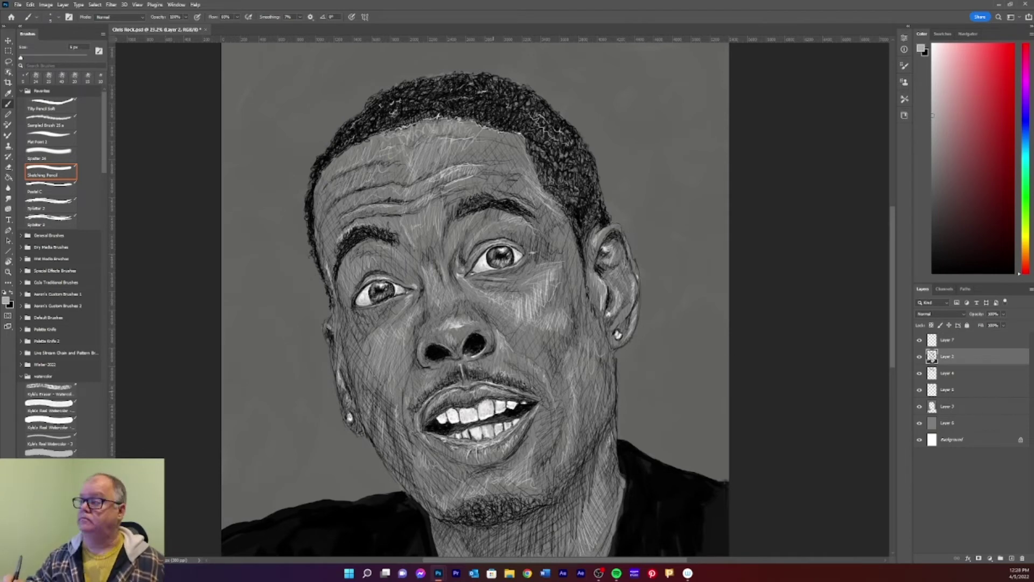
left_click(615, 300, "alt")
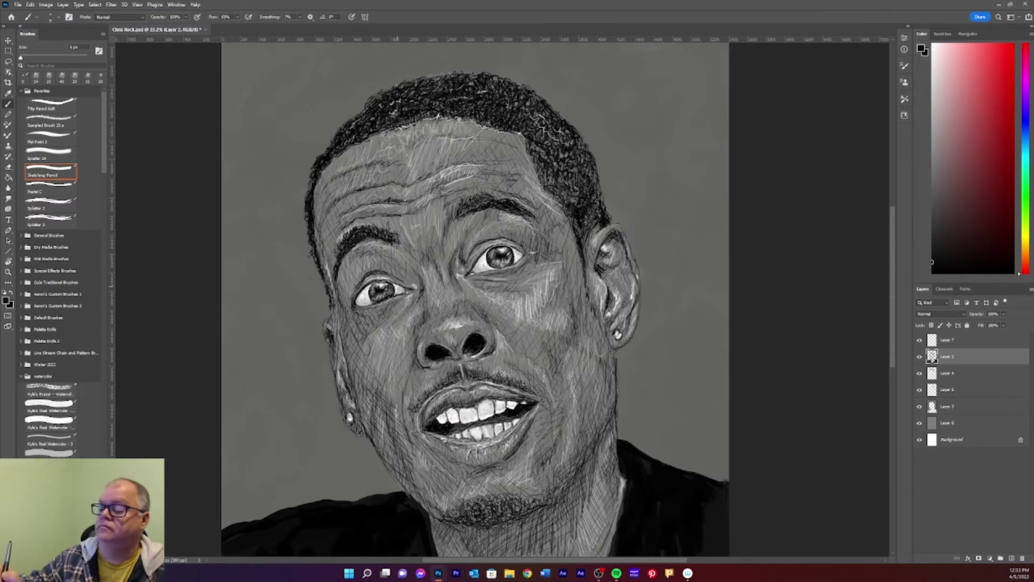
key("comma")
key("x")
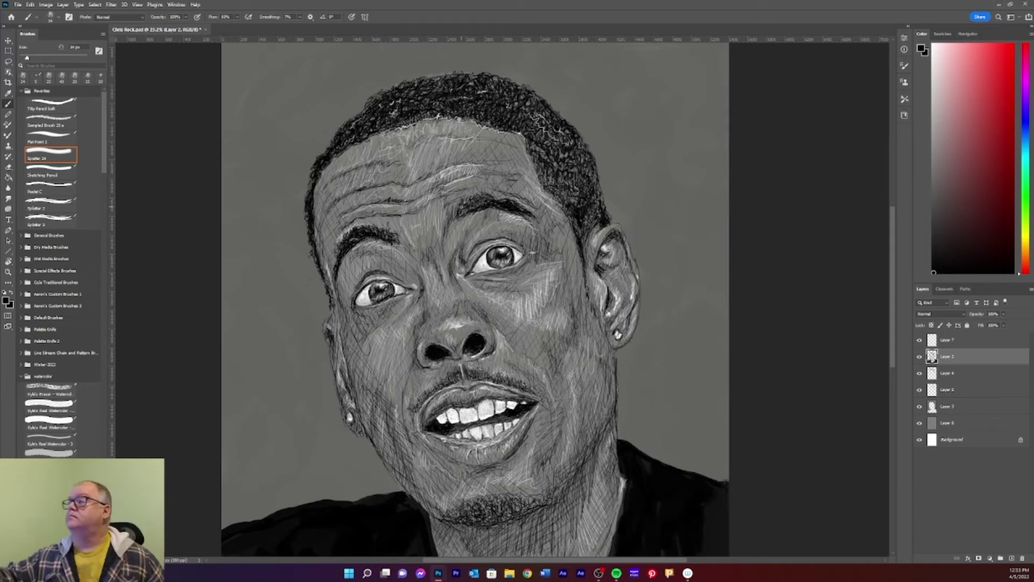
key("x")
key("period")
key("ctrl+minus")
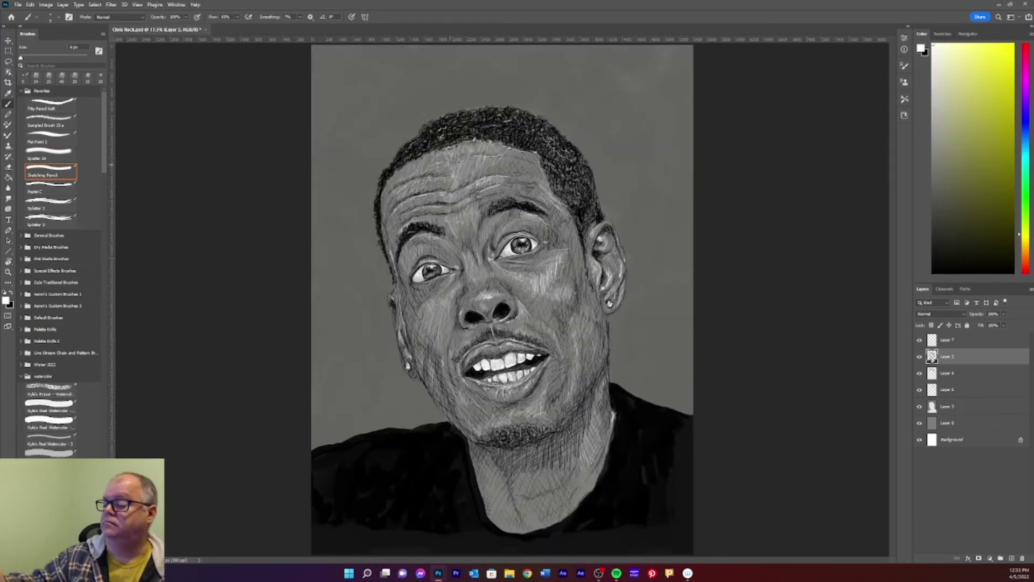
Step: Hatch the left cheek faintly, then lasso the background on Layer 3 and cover it with light splatter
left_click_drag(447, 305, 444, 324)
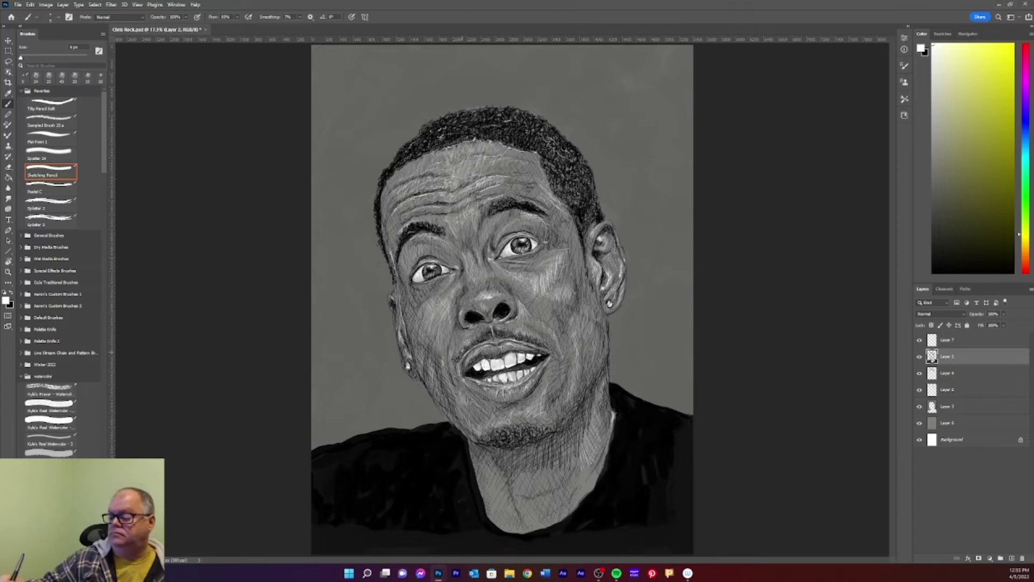
left_click(947, 406)
key("l")
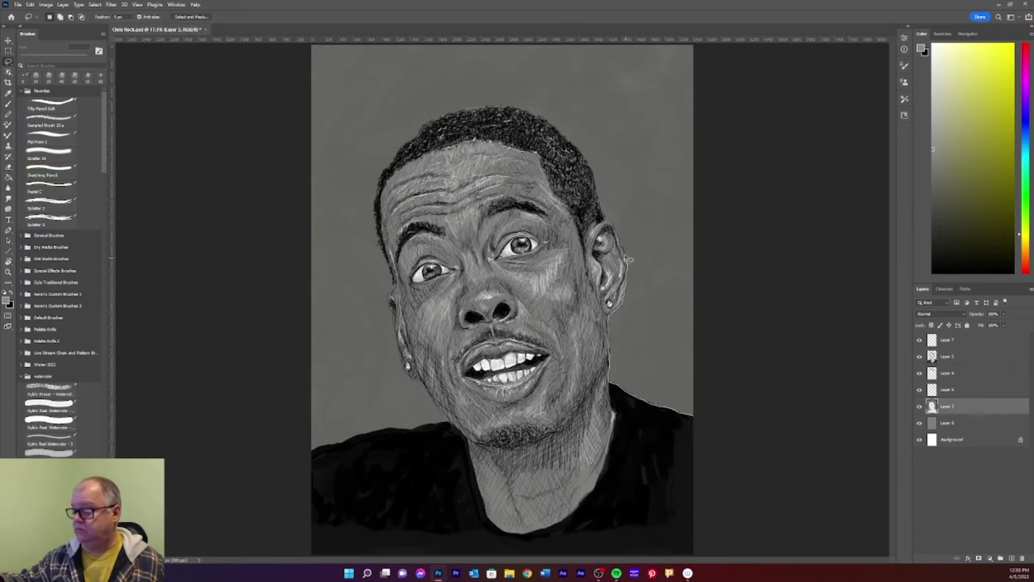
mouse_move(519, 110)
left_mouse_down()
mouse_move(714, 418)
mouse_move(426, 146)
mouse_move(692, 415)
left_mouse_up()
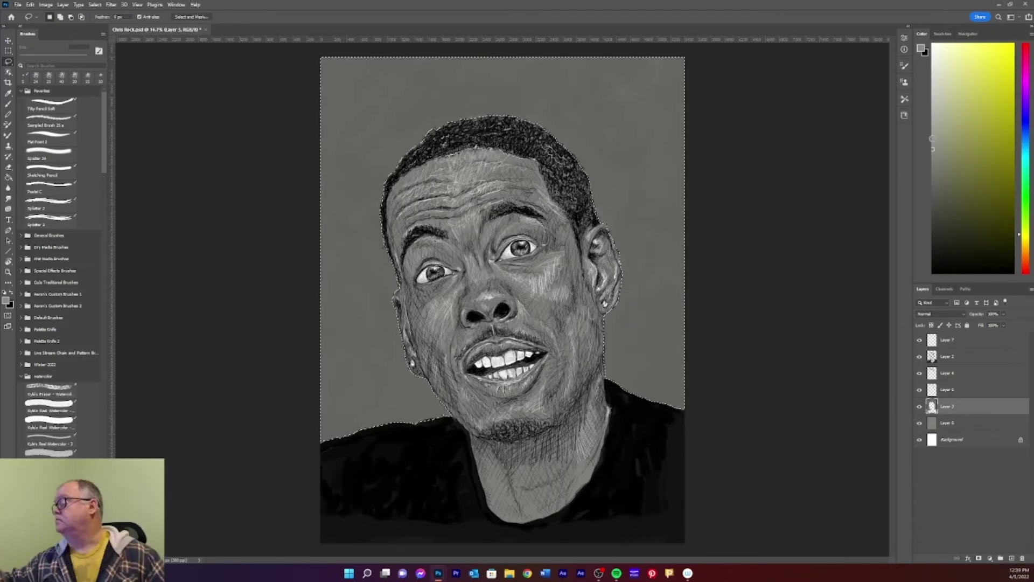
key("e")
mouse_move(648, 186)
left_mouse_down()
mouse_move(658, 178)
mouse_move(496, 69)
mouse_move(670, 331)
mouse_move(727, 183)
mouse_move(377, 216)
mouse_move(775, 420)
left_mouse_up()
Step: Spatter dark dots across the background, then remove them again
key("ctrl+z")
key("b")
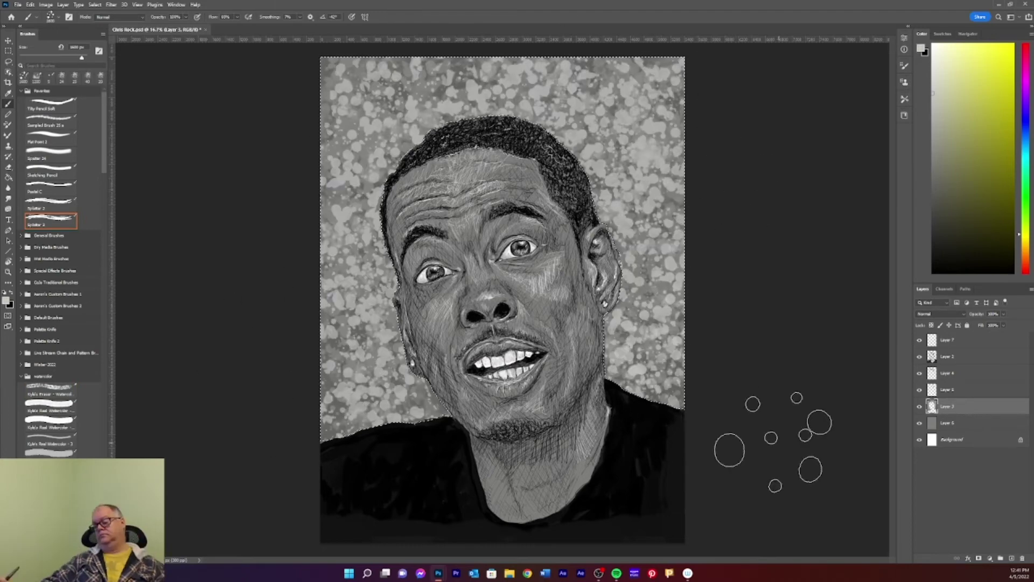
key("x")
mouse_move(687, 135)
left_mouse_down()
mouse_move(704, 215)
mouse_move(359, 493)
mouse_move(646, 135)
mouse_move(431, 351)
left_mouse_up()
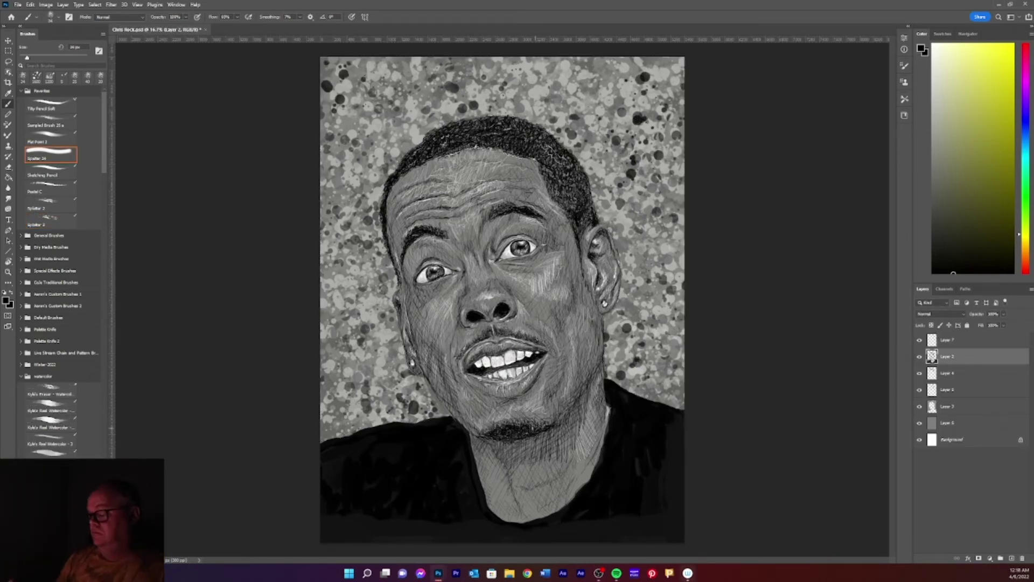
key("x")
key("period")
key("alt+bracketright")
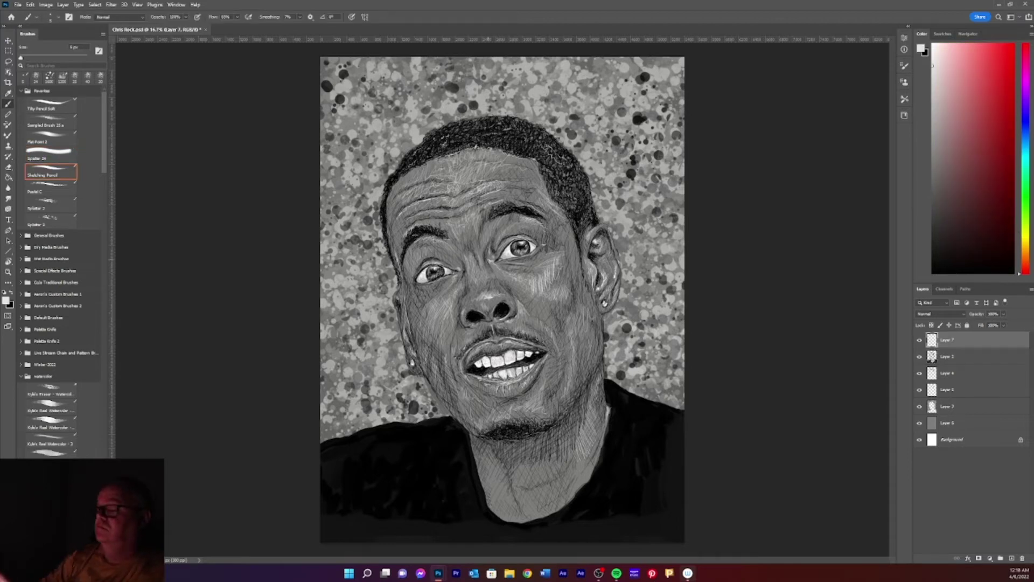
key("x")
key("comma")
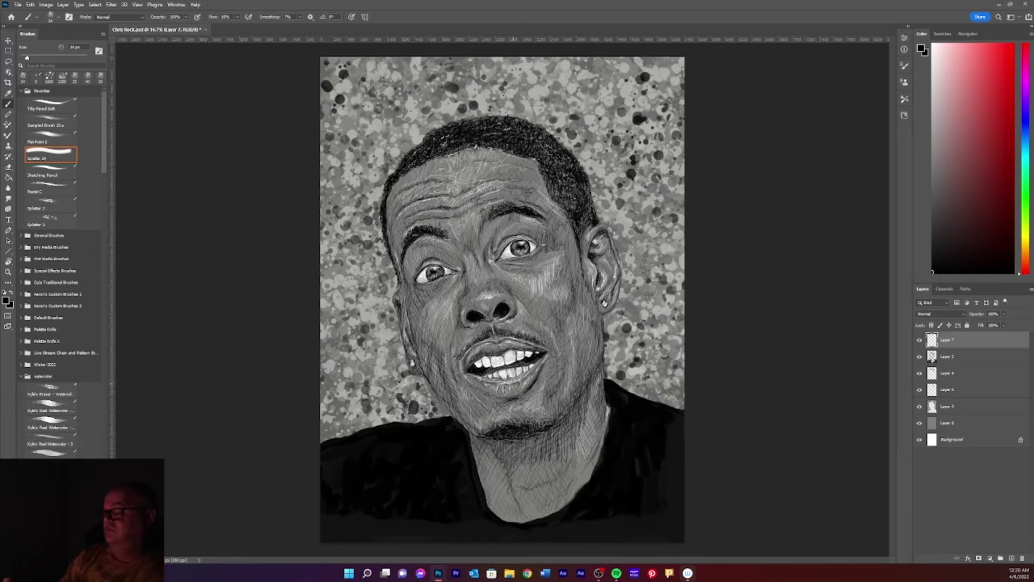
left_click(920, 407)
Step: On Layer 2, try a dark grey 175 px stroke down the shirt and undo it
left_click(968, 358)
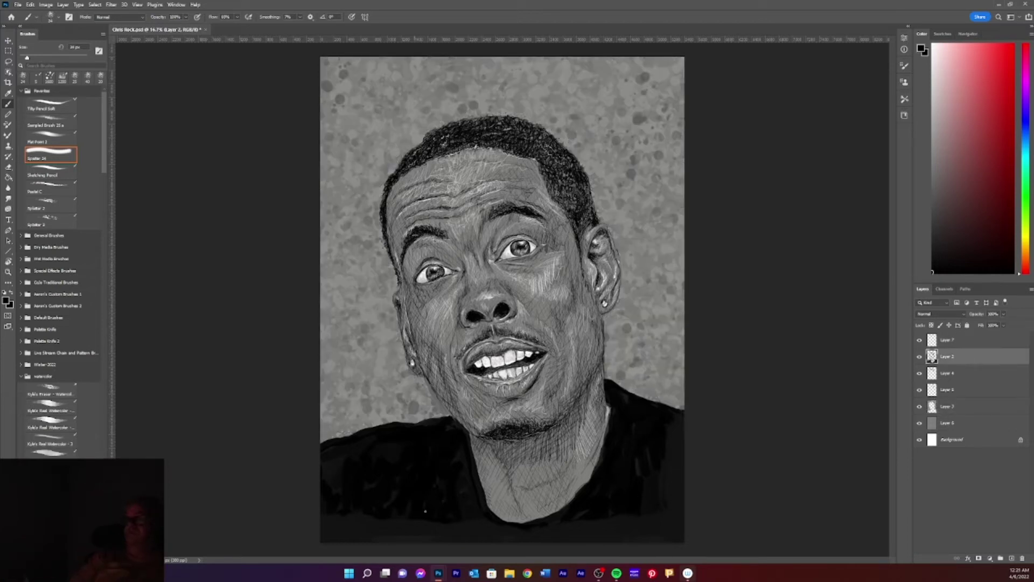
left_click(616, 389, "alt")
key("bracketright")
key("bracketright")
key("bracketright")
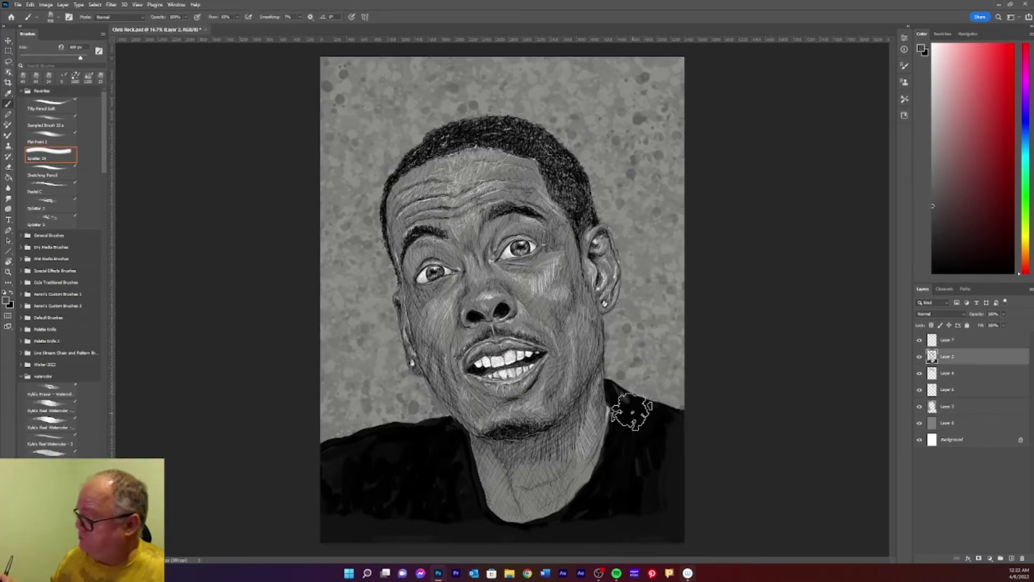
key("bracketleft")
key("bracketleft")
key("bracketleft")
left_click(614, 421, "alt")
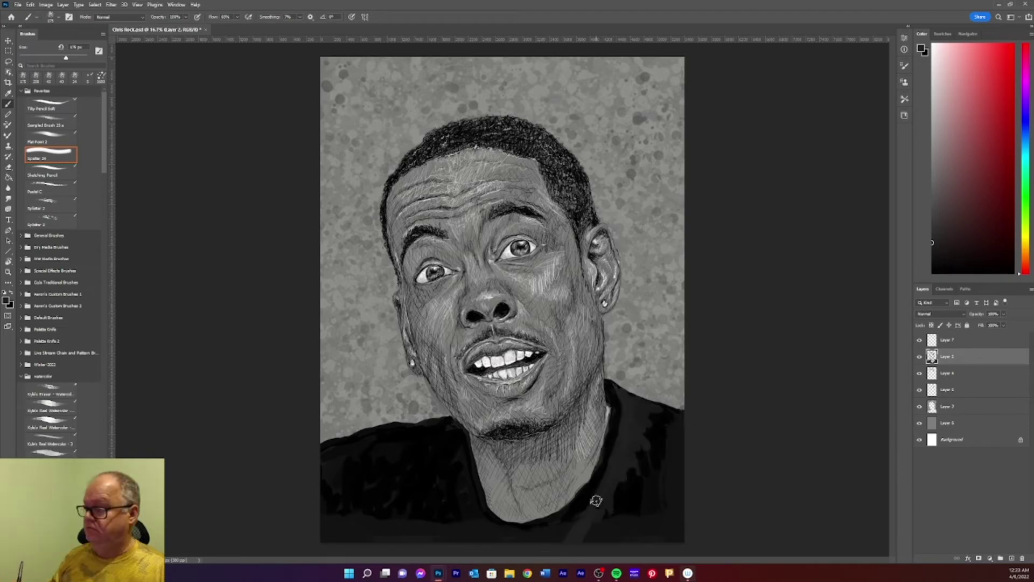
left_click(467, 461, "alt")
left_click_drag(680, 429, 602, 534)
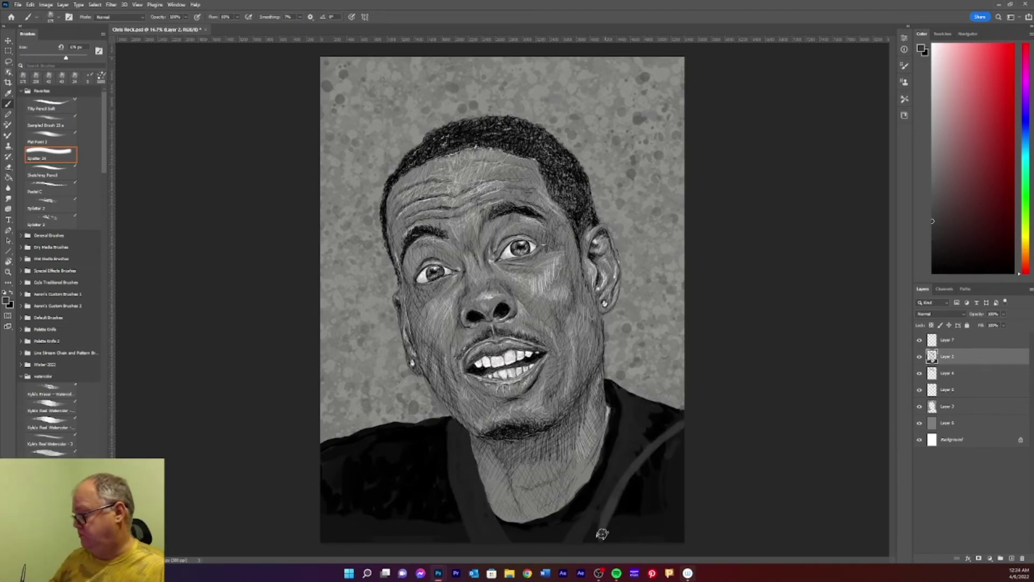
key("ctrl+z")
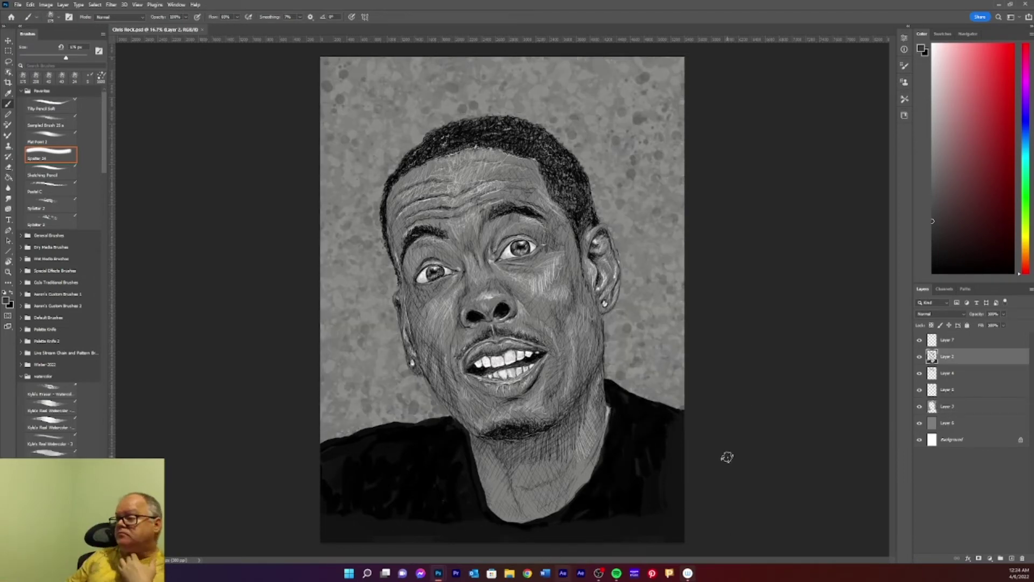
Step: Add light white Sketching Pencil hatching on the neck
key("period")
key("x")
left_click_drag(560, 452, 558, 463)
left_click_drag(493, 504, 512, 474)
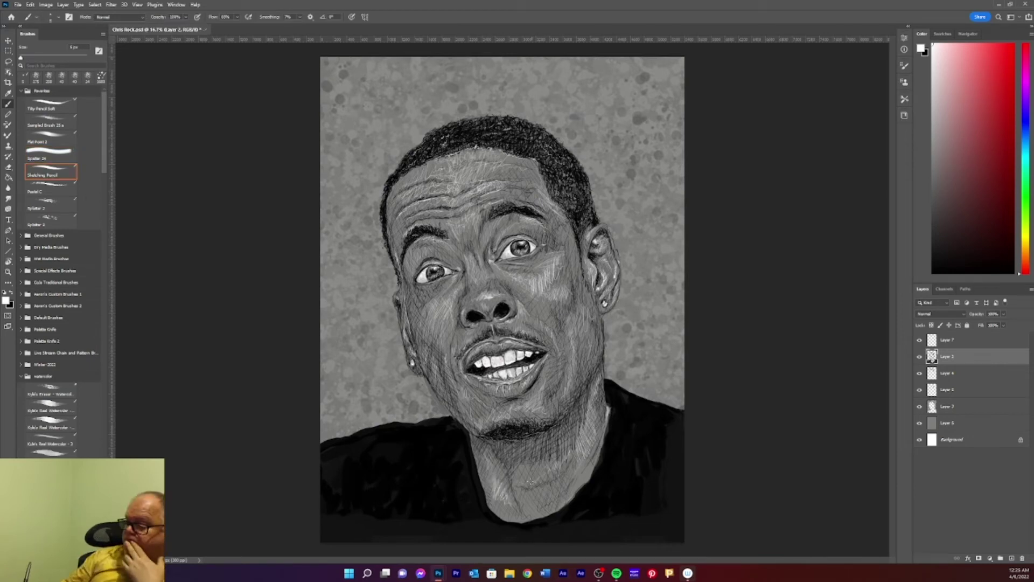
key("x")
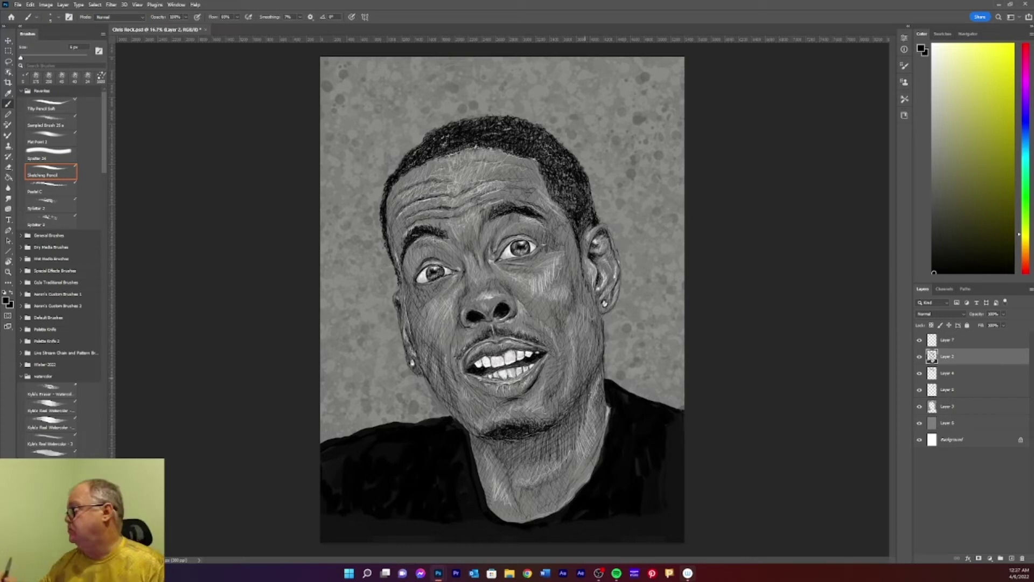
Step: Sign the lower right on a new 25%-opacity layer and select the Splatter 24 brush
key("x")
key("ctrl+shift+alt+n")
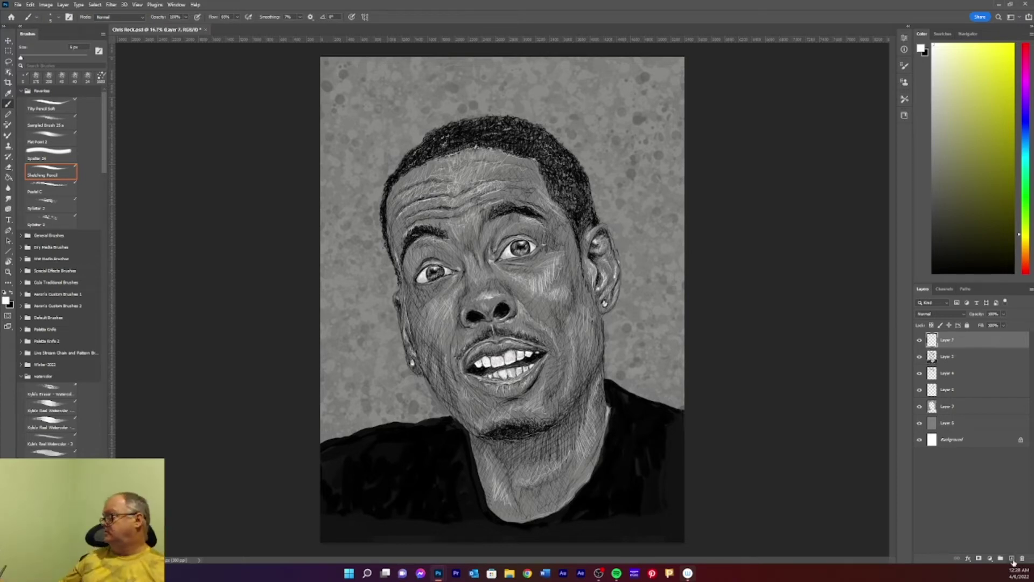
left_click_drag(596, 506, 668, 507)
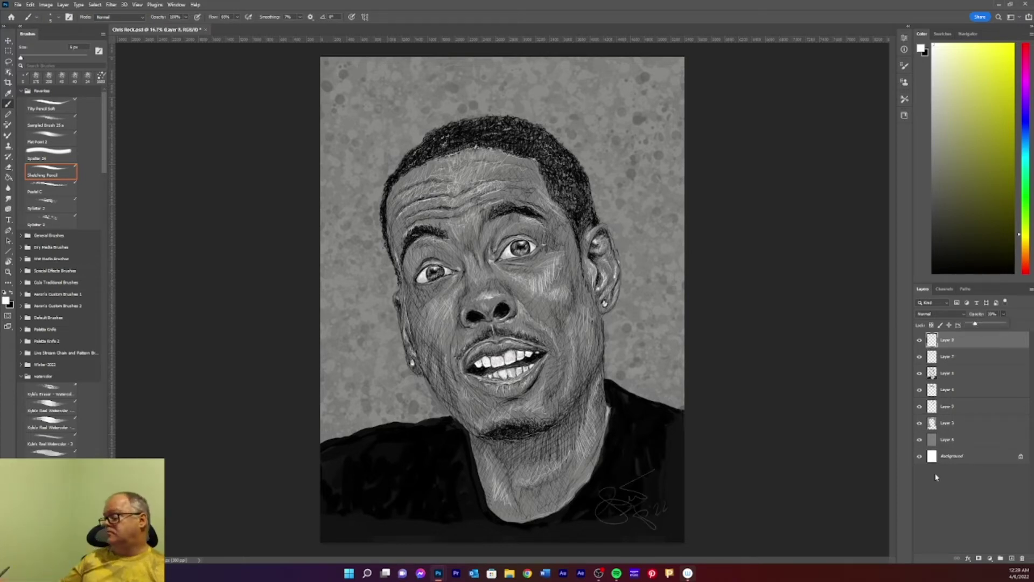
left_click_drag(975, 323, 973, 323)
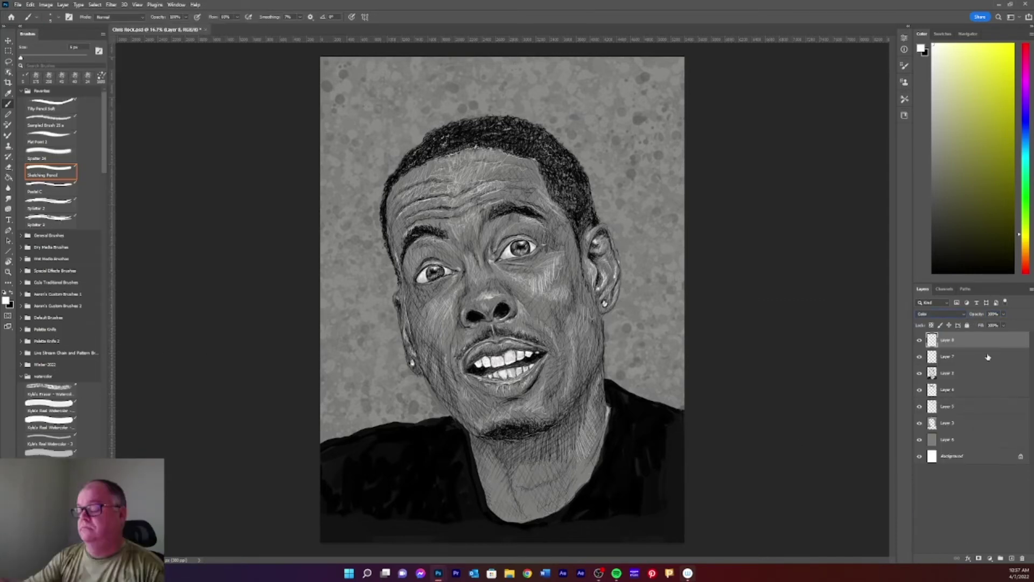
left_click(49, 153)
Step: At 70% brush opacity, paint faint orange over the forehead, left forehead and temple
key("7")
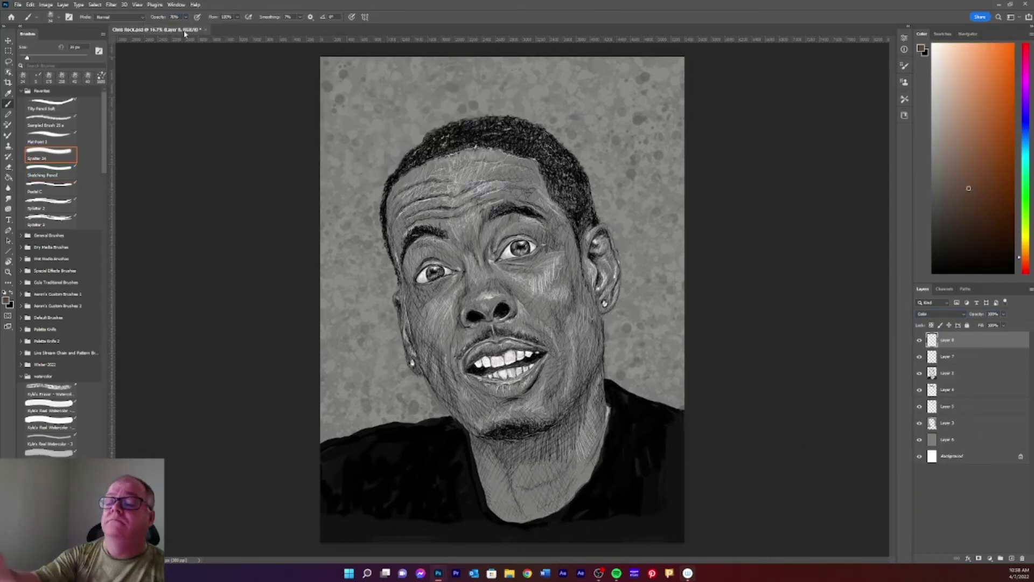
mouse_move(503, 167)
left_mouse_down()
mouse_move(536, 180)
mouse_move(533, 196)
left_mouse_up()
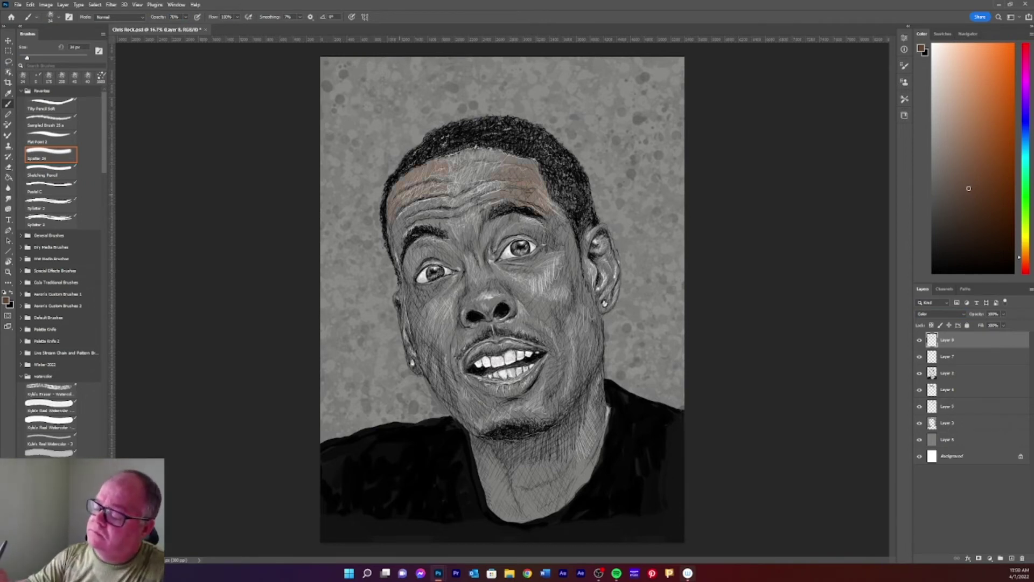
left_click_drag(415, 172, 399, 258)
Step: Vary the skin colour in the Color panel through lighter tans, peach and darker browns
left_click(958, 123)
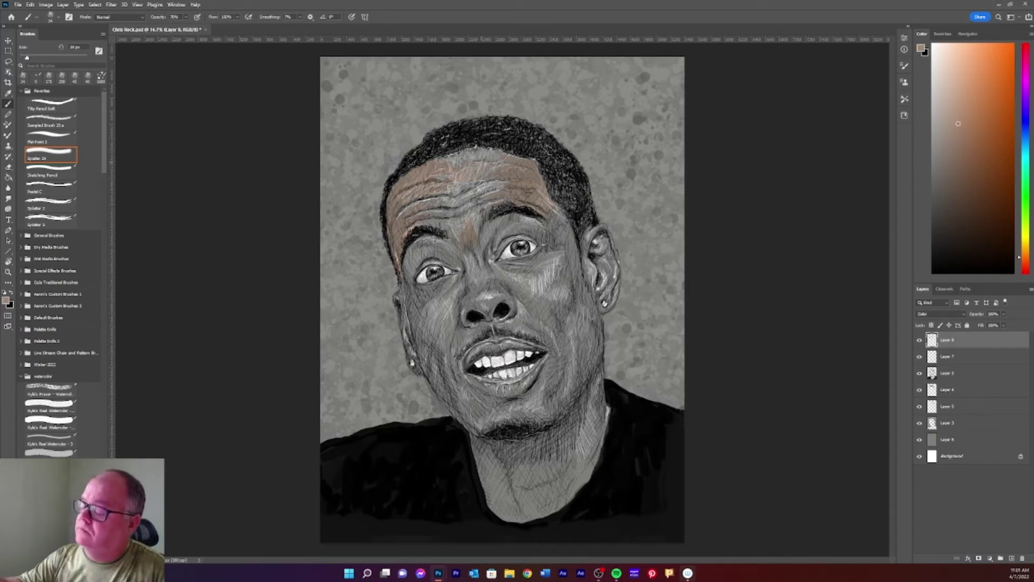
left_click(952, 96)
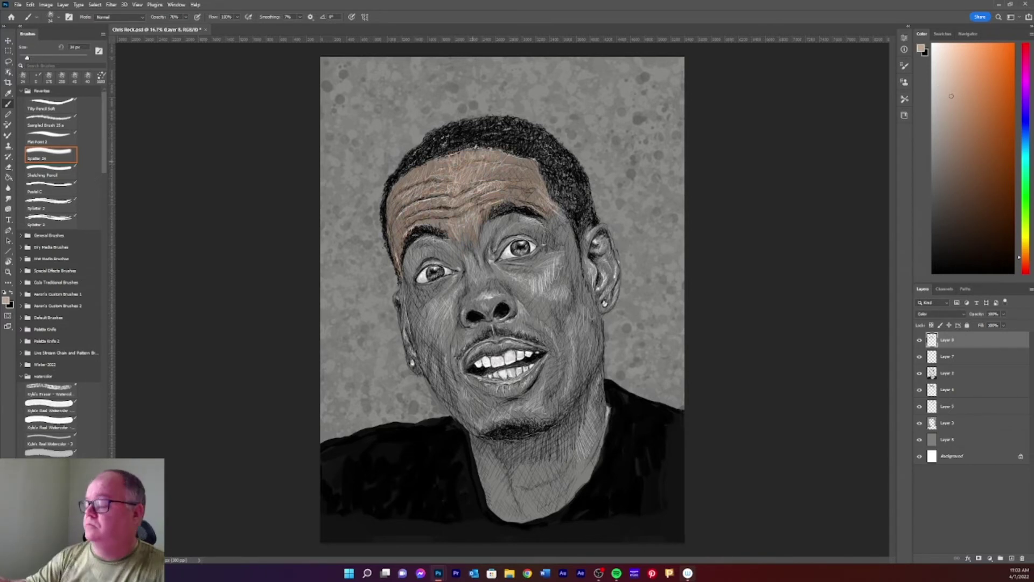
left_click(958, 180)
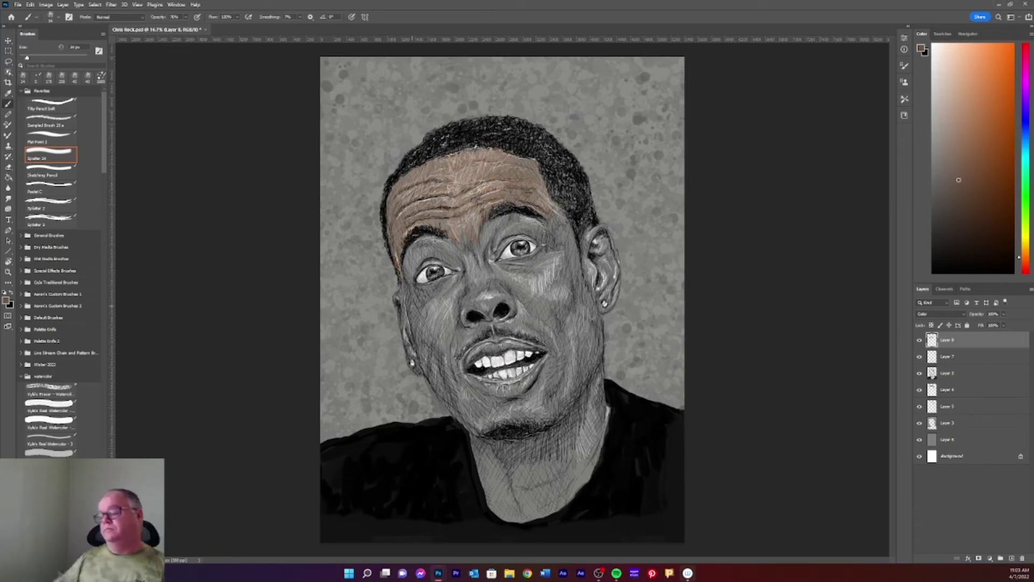
left_click(994, 191)
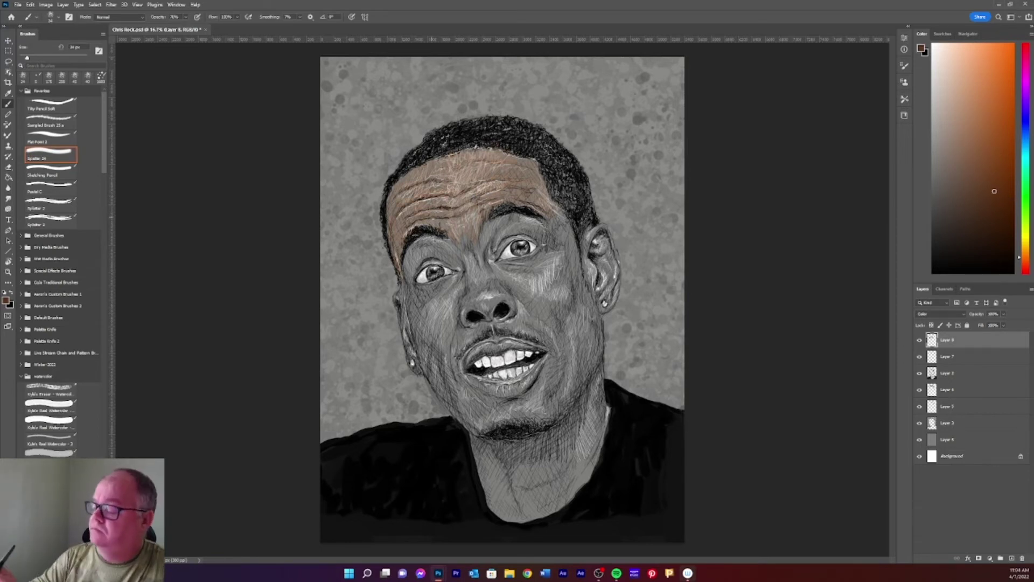
left_click(978, 124)
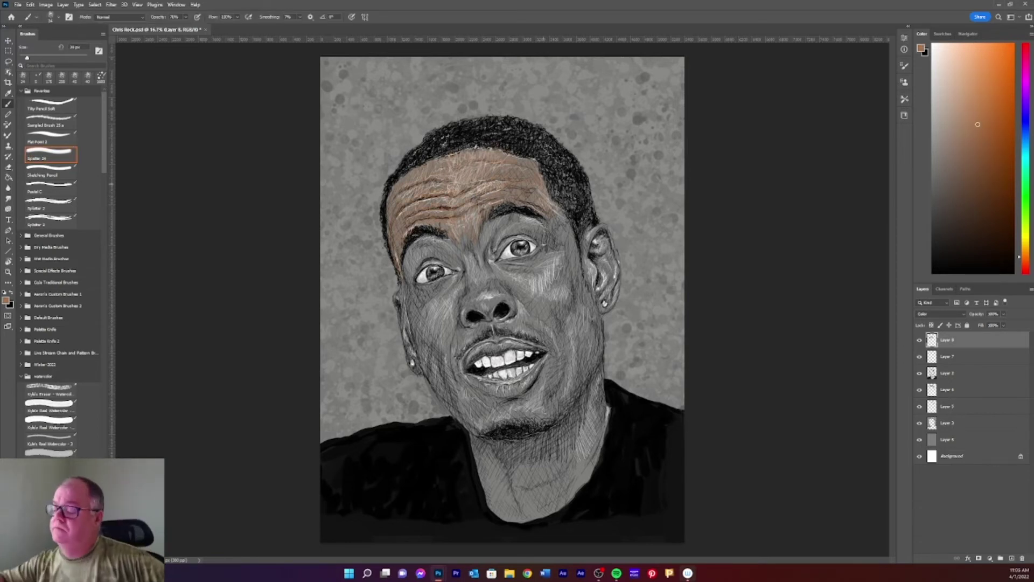
left_click(971, 58)
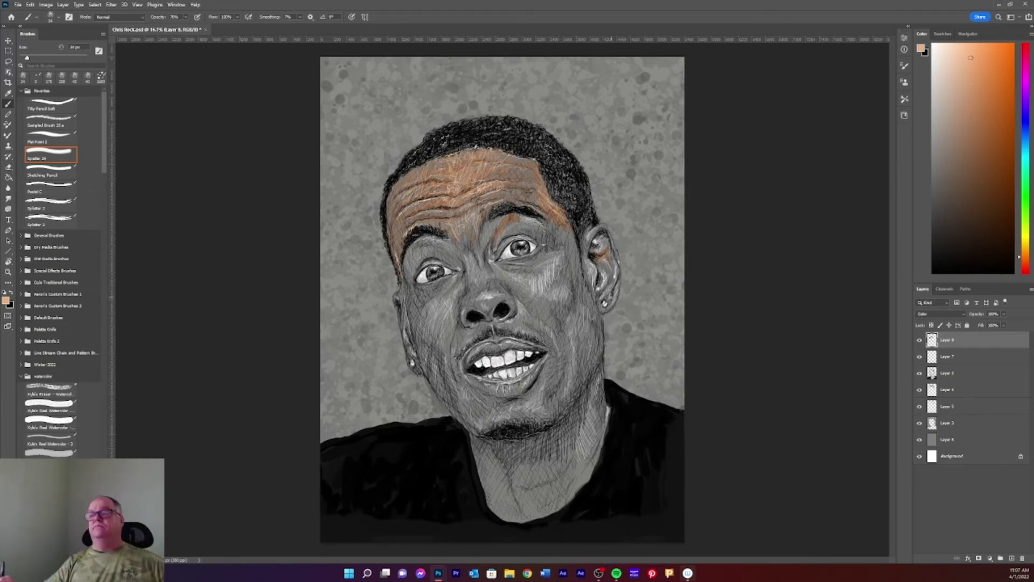
left_click(987, 153)
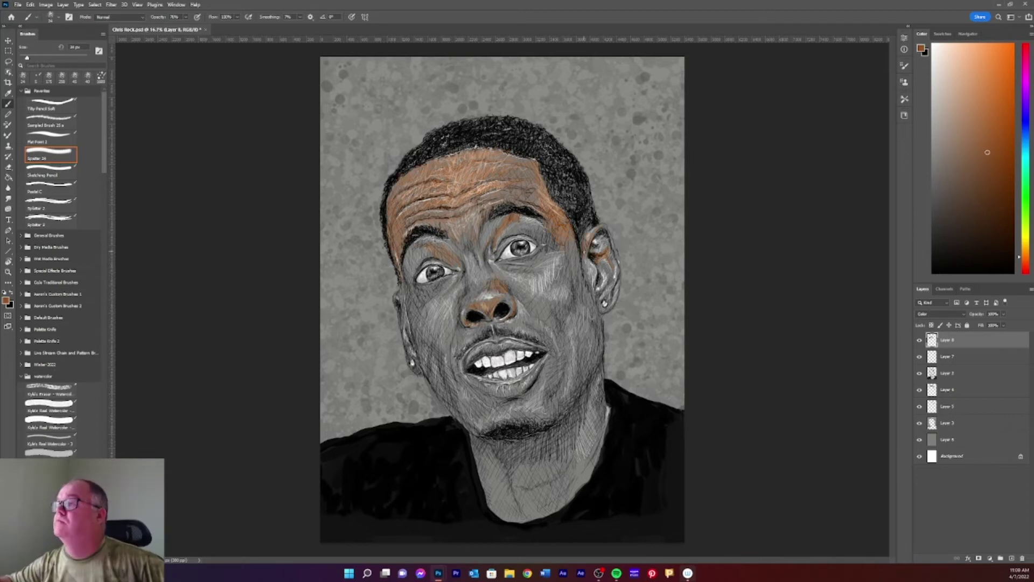
left_click(969, 106)
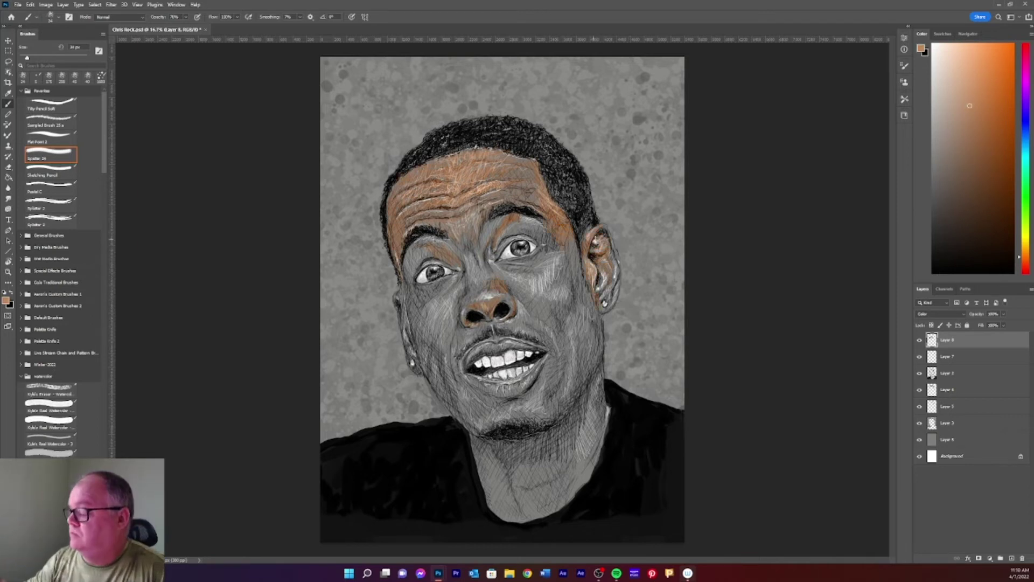
left_click(966, 135)
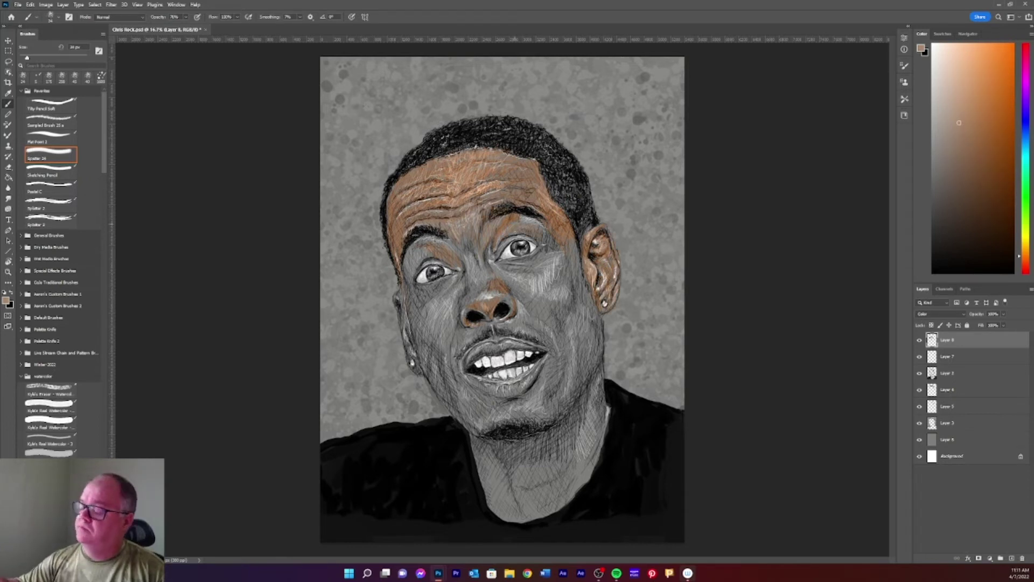
left_click(965, 82)
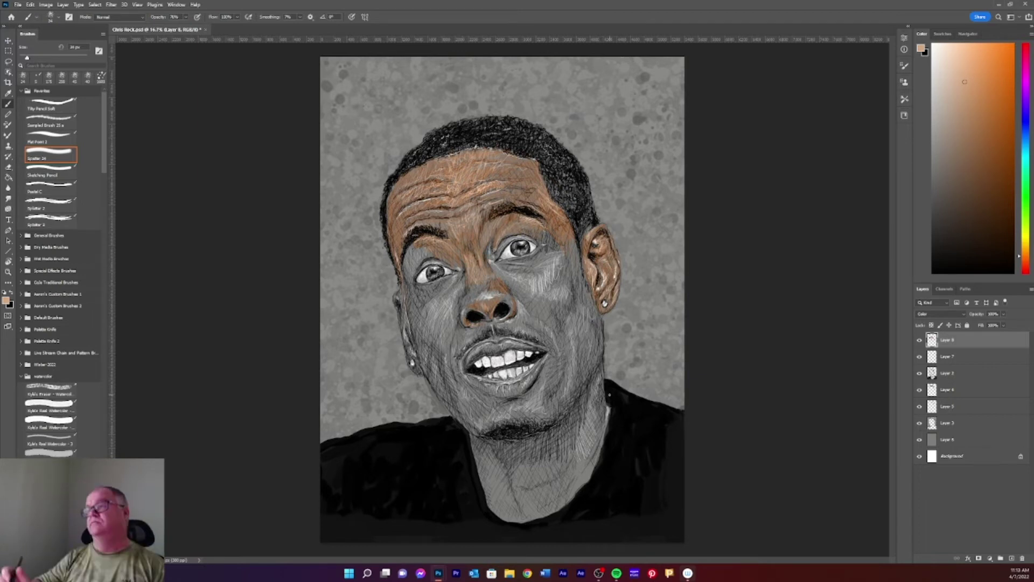
left_click(986, 212)
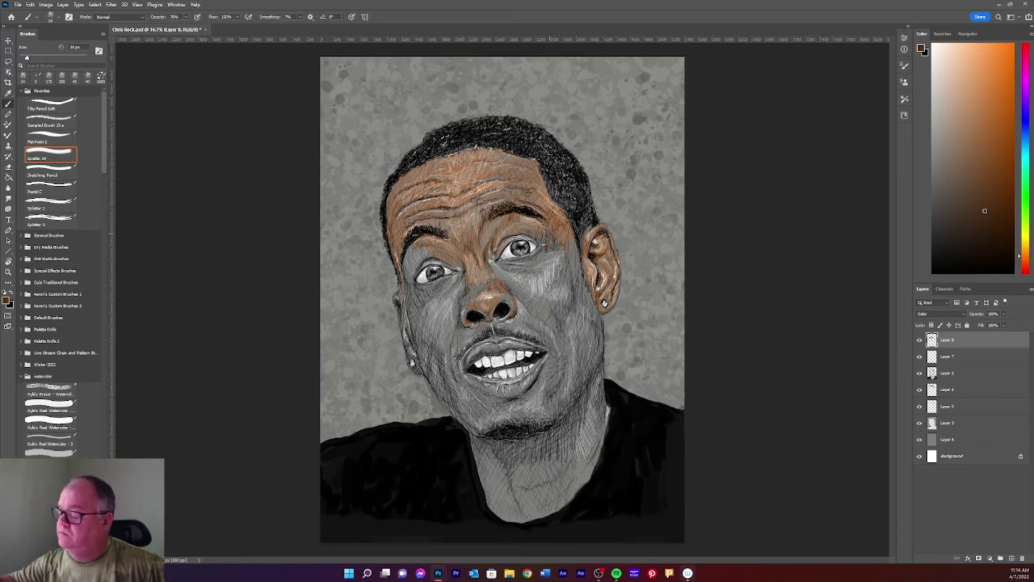
left_click(996, 227)
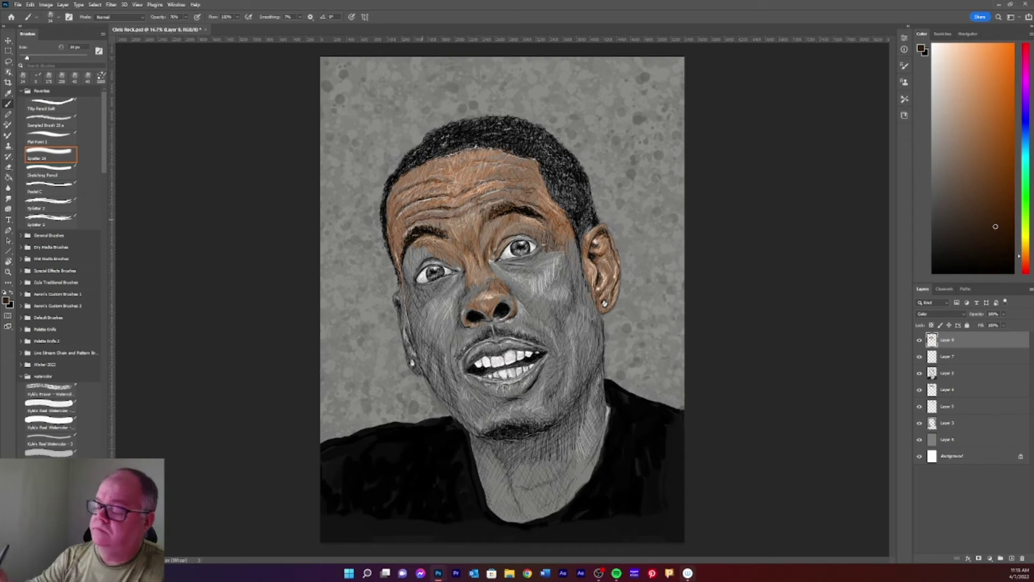
Step: Sample light tan, near-white and brown skin tones from the face, then add a new layer
left_click(477, 169, "alt")
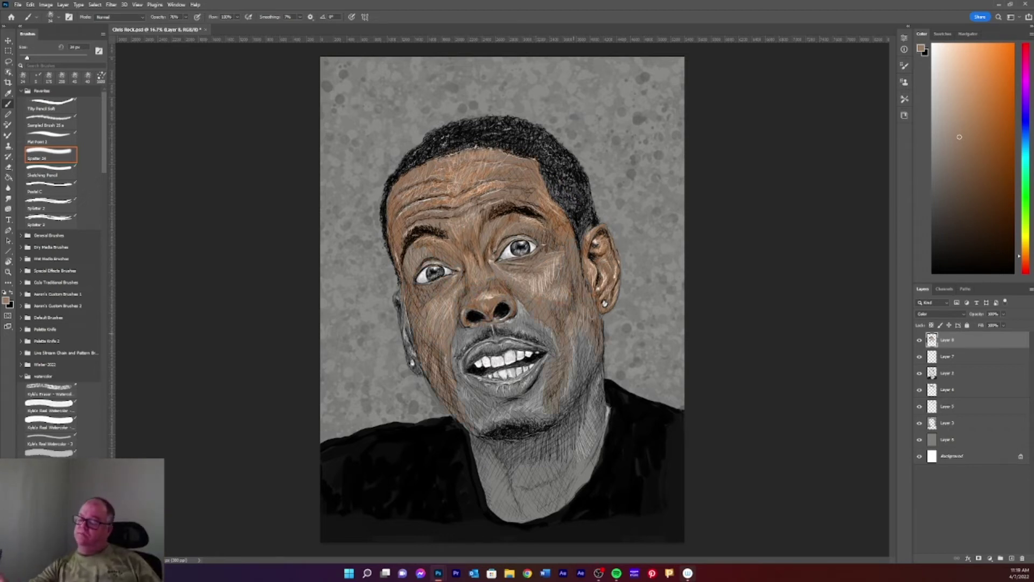
left_click(947, 46)
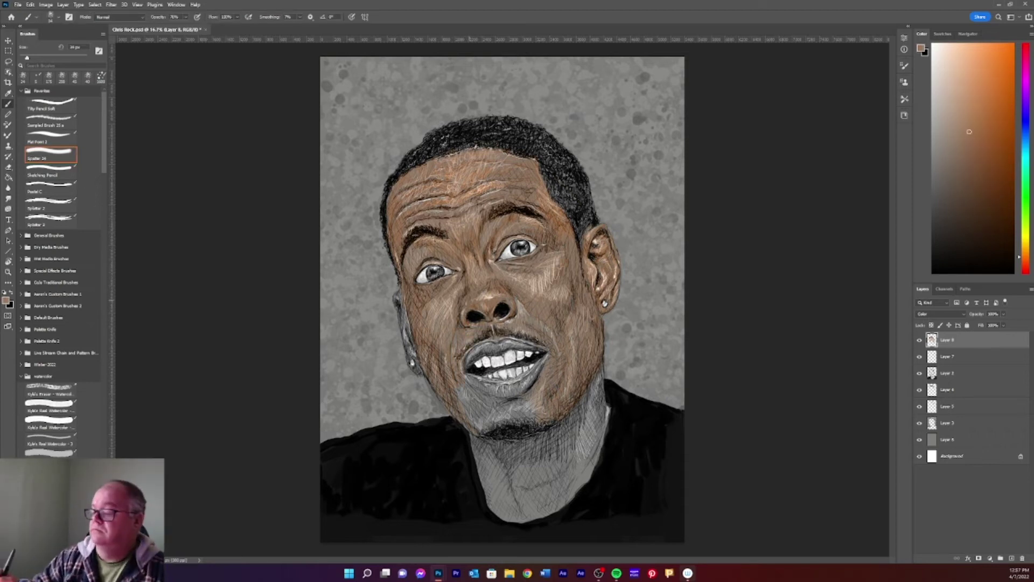
left_click(620, 205, "alt")
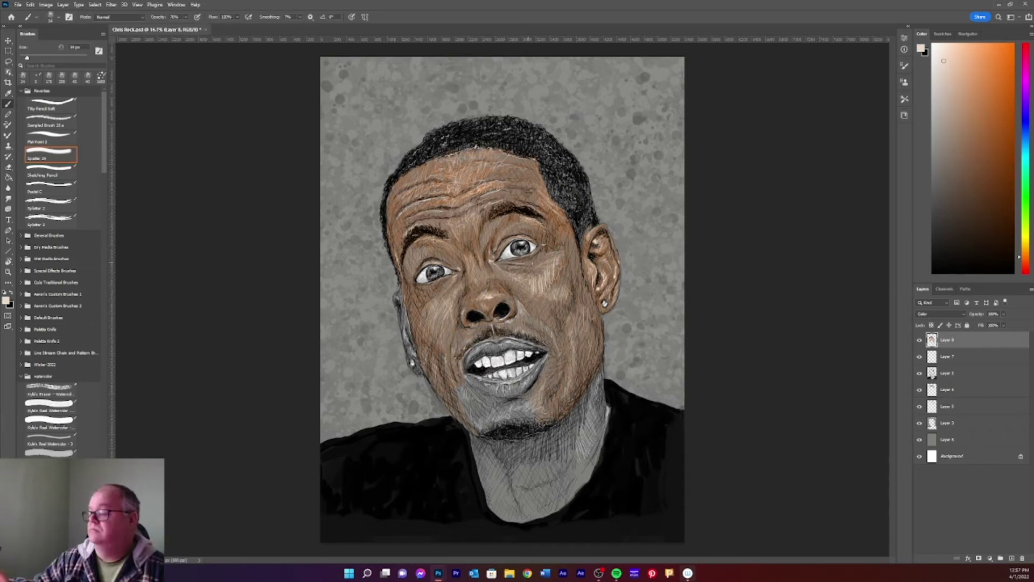
key("i")
left_click(570, 290, "alt")
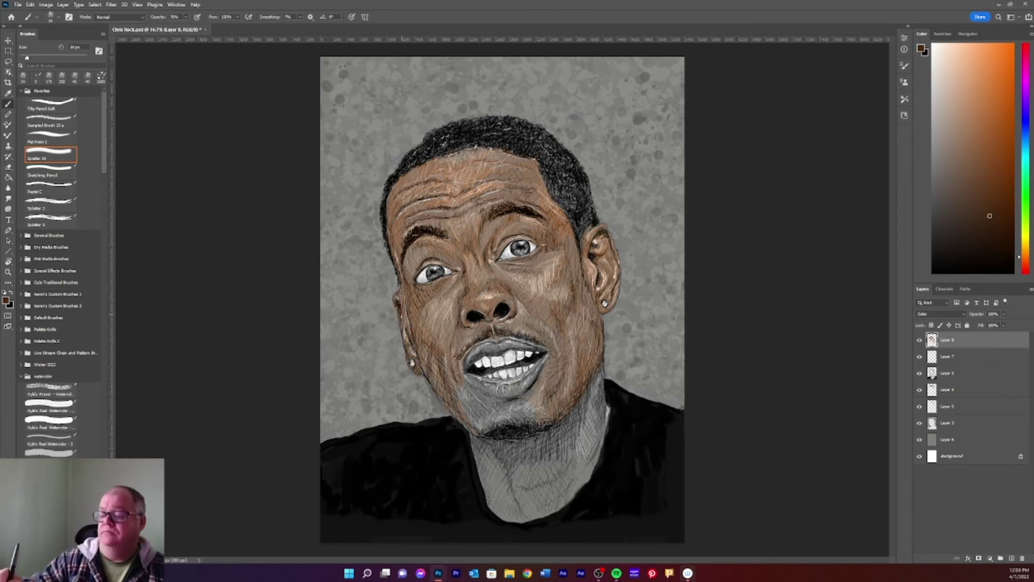
left_click(570, 290, "alt")
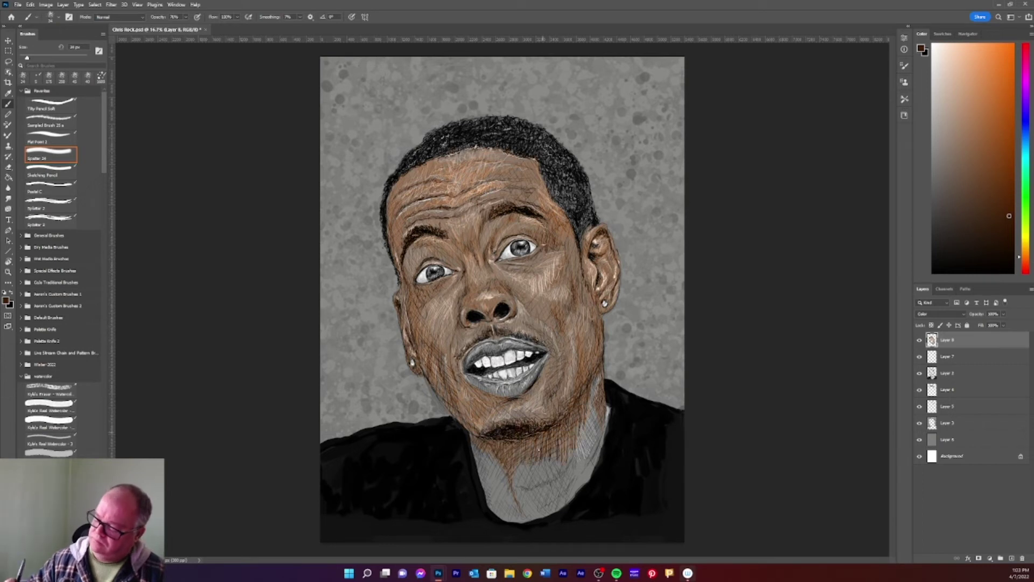
left_click(474, 178, "alt")
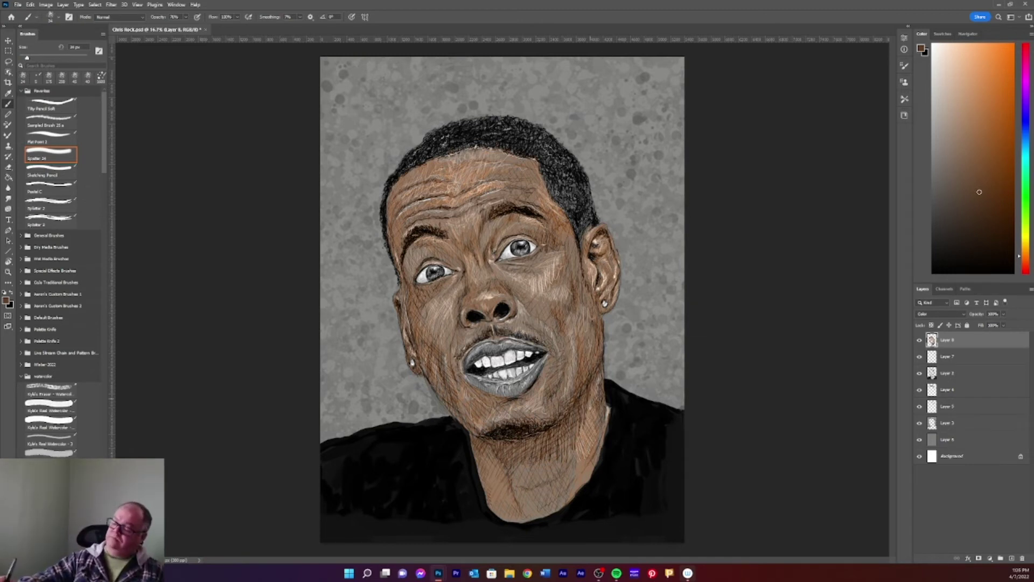
left_click(1012, 560)
Step: At 50% opacity, hatch light tan over the forehead, brow, between the eyes, cheeks and nose
key("5")
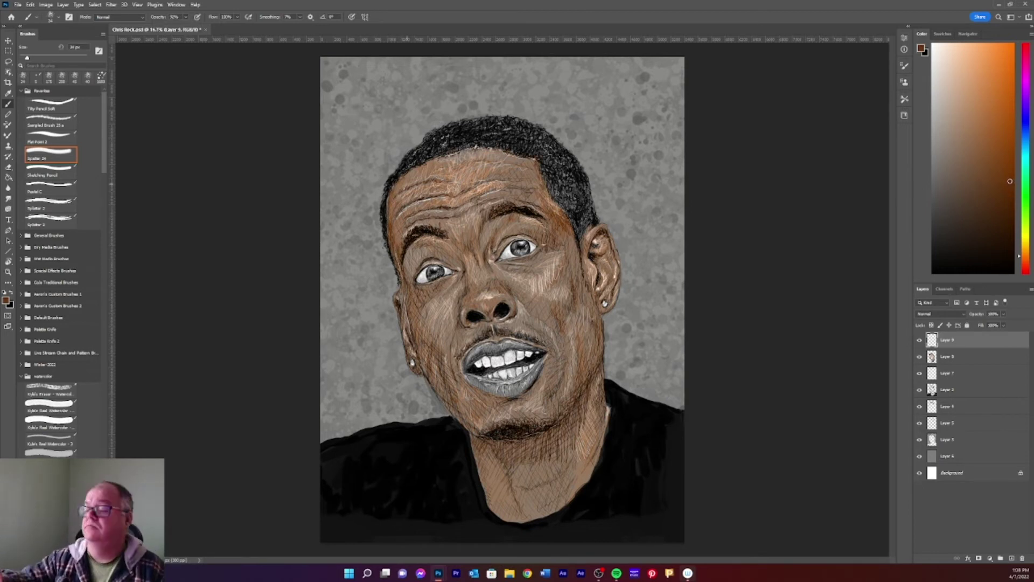
left_click(431, 186, "alt")
mouse_move(439, 169)
left_mouse_down()
mouse_move(499, 154)
mouse_move(477, 170)
left_mouse_up()
left_click_drag(428, 180, 493, 174)
left_click_drag(423, 200, 434, 195)
left_click_drag(469, 283, 491, 252)
left_click_drag(437, 242, 456, 220)
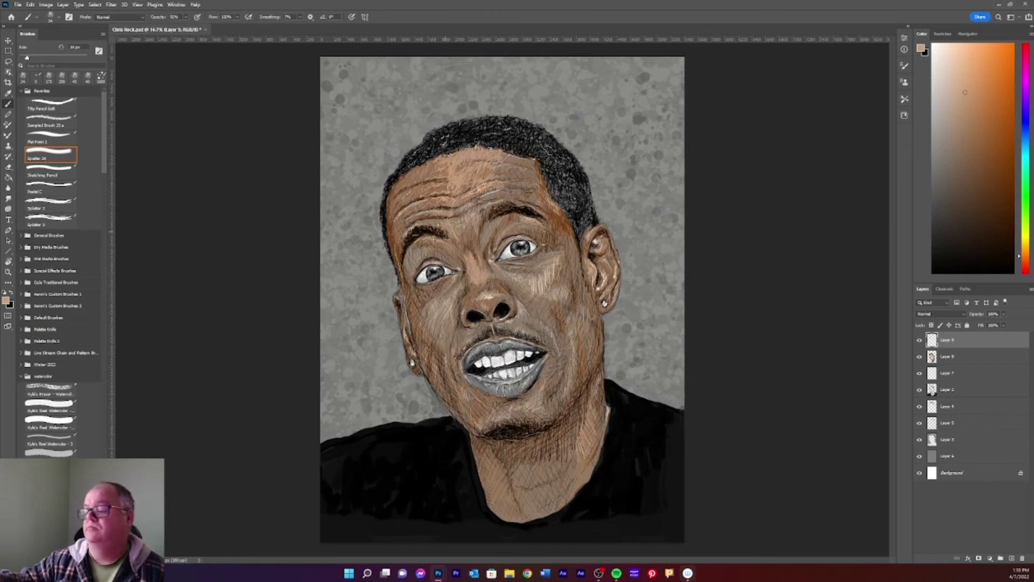
left_click_drag(536, 297, 569, 281)
left_click_drag(571, 377, 579, 286)
left_click_drag(515, 326, 536, 311)
left_click_drag(434, 302, 455, 285)
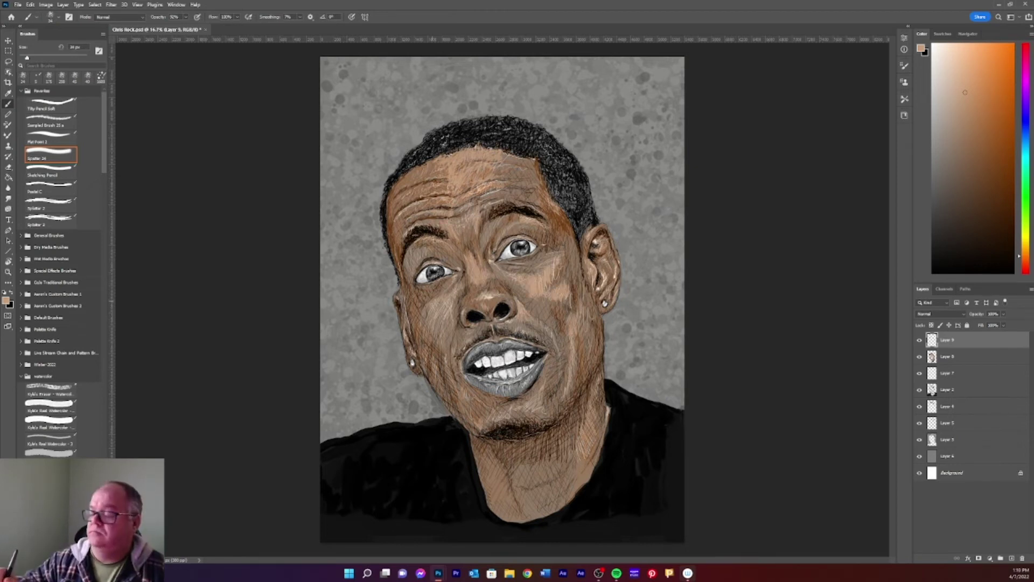
left_click_drag(423, 320, 460, 285)
Step: Hatch darker tan strokes on both cheeks, the forehead and faintly on the neck
left_click(962, 119)
left_click_drag(427, 350, 449, 330)
left_click_drag(566, 355, 549, 302)
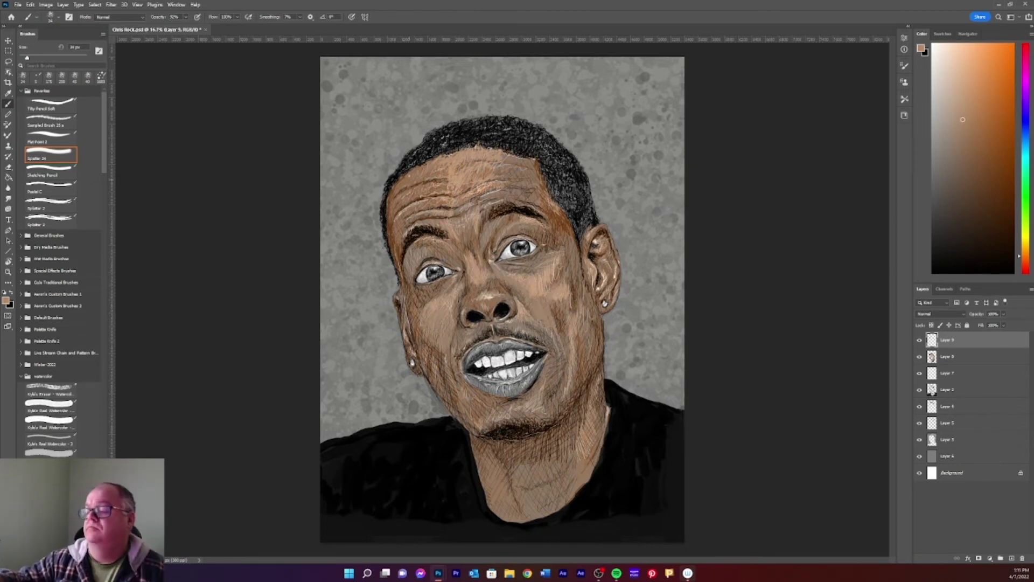
left_click_drag(418, 218, 509, 197)
left_click(972, 143)
left_click_drag(439, 236, 476, 210)
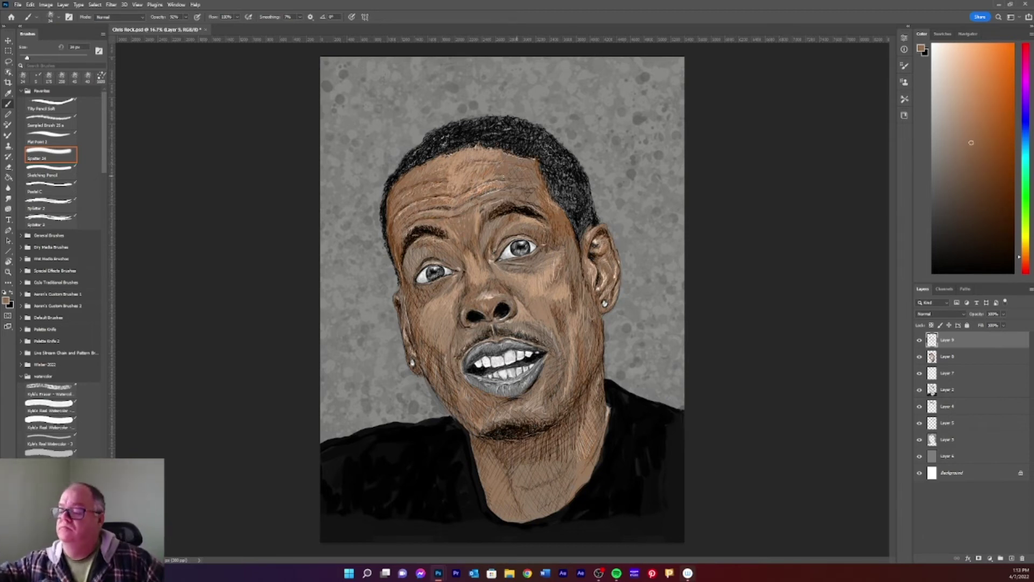
mouse_move(577, 278)
left_mouse_down()
mouse_move(574, 291)
mouse_move(554, 291)
left_mouse_up()
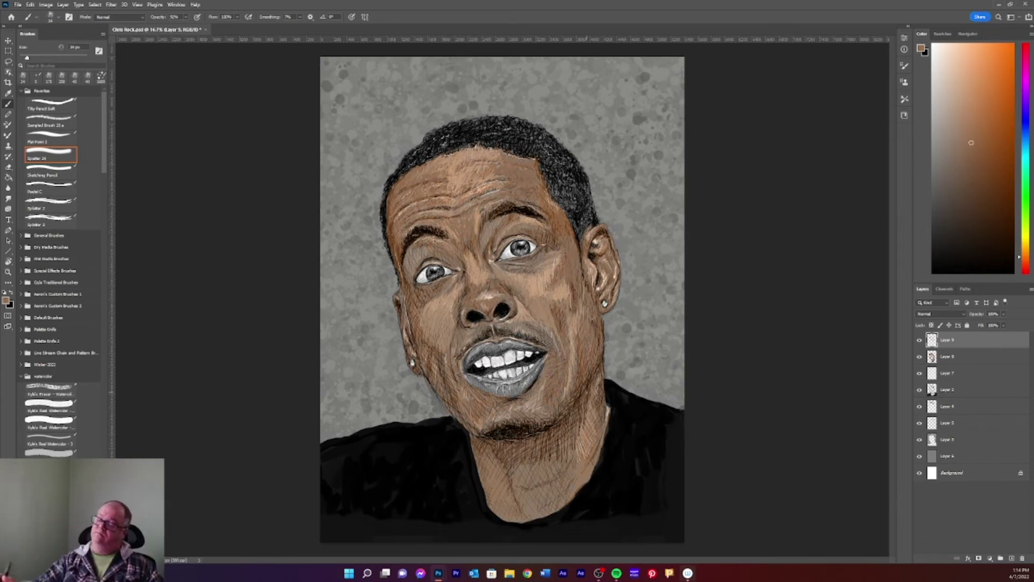
mouse_move(586, 420)
left_mouse_down()
mouse_move(573, 462)
mouse_move(512, 447)
mouse_move(486, 485)
mouse_move(508, 465)
left_mouse_up()
Step: Hatch dark brown strokes on the neck and darken the right jaw near the ear
left_click(968, 176)
left_click(980, 220)
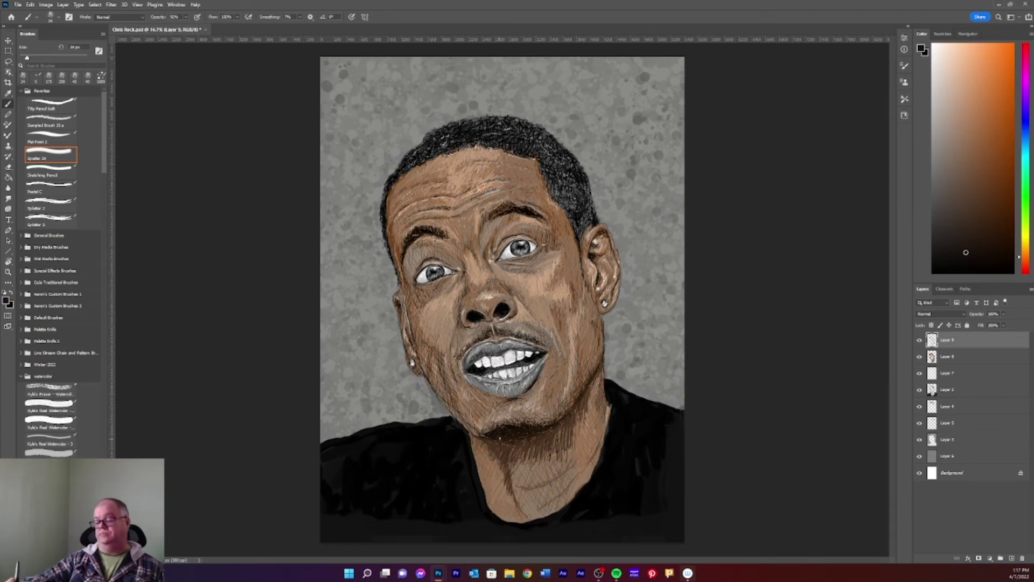
mouse_move(500, 454)
left_mouse_down()
mouse_move(483, 474)
mouse_move(503, 506)
left_mouse_up()
left_click_drag(520, 502, 491, 521)
left_click_drag(494, 467, 479, 490)
left_click(979, 149)
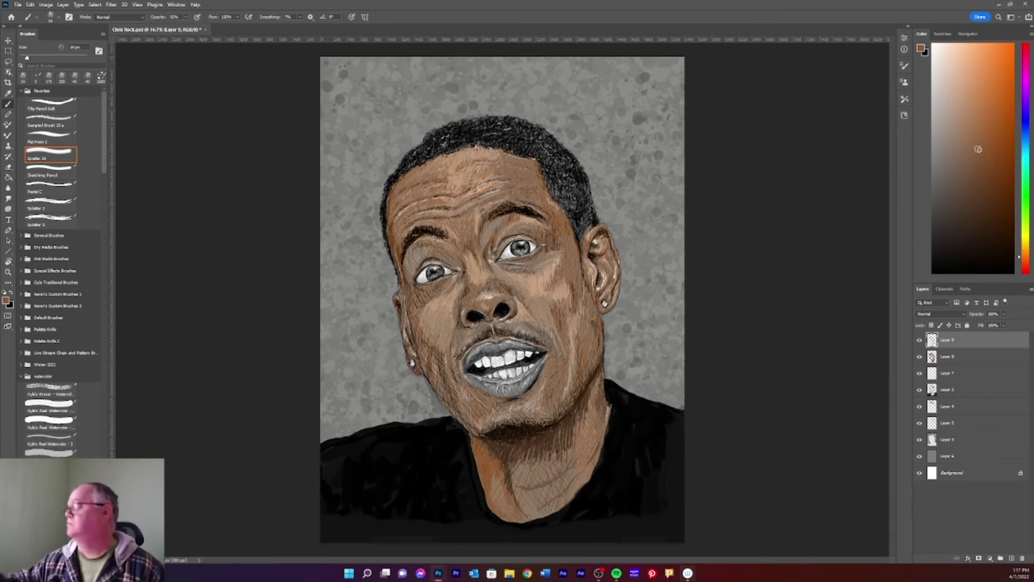
left_click_drag(583, 303, 574, 367)
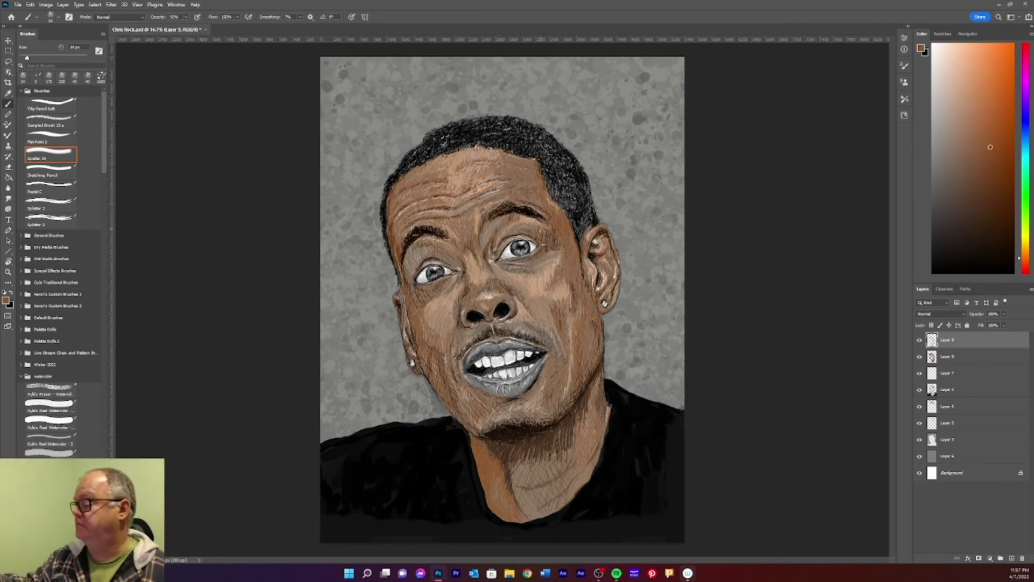
Step: Try painting colours in the Color panel: dark brown, red, light pink, near-white and yellow
left_click(979, 190)
left_click(1026, 47)
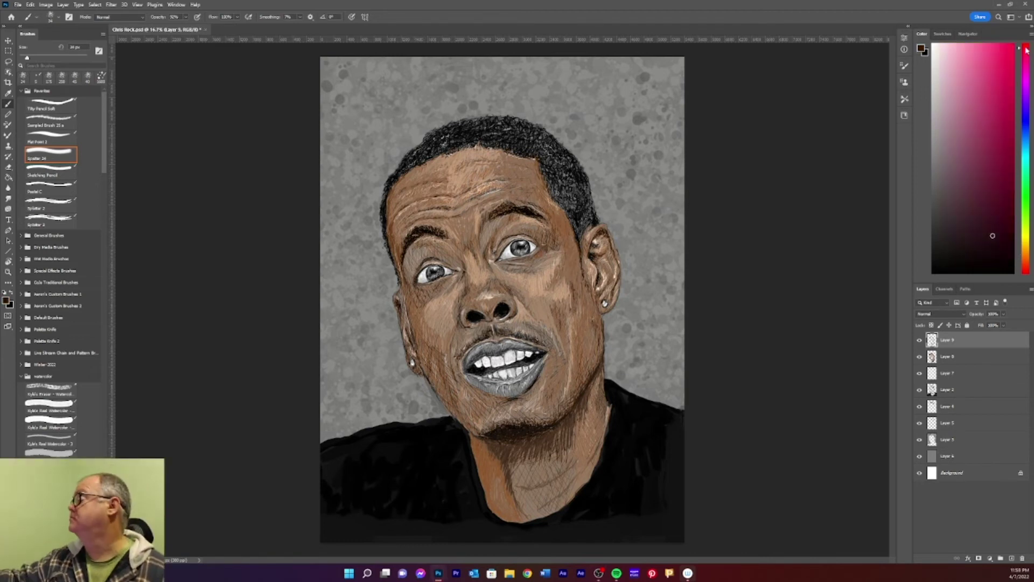
left_click(987, 104)
left_click(959, 48)
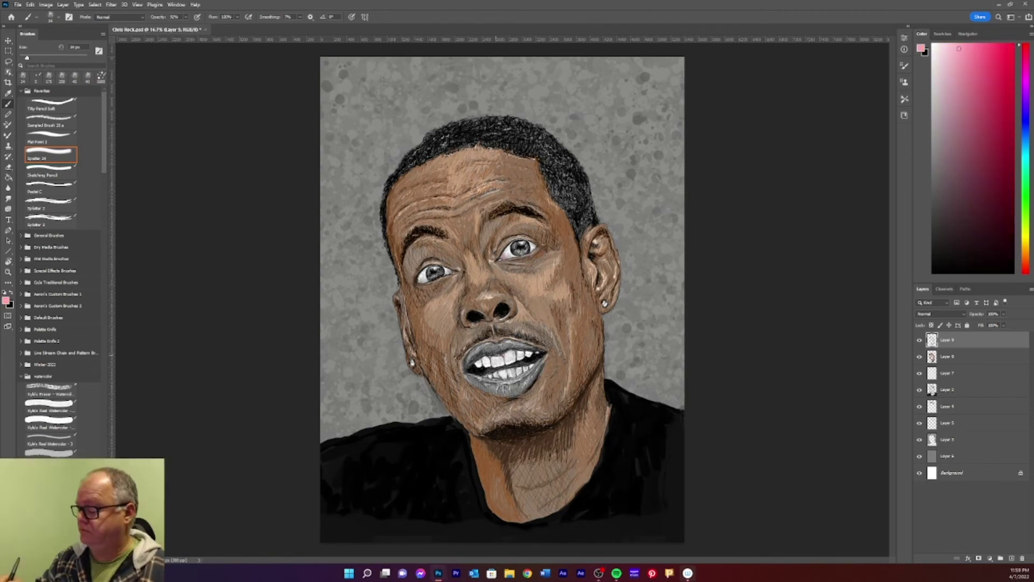
left_click(934, 64)
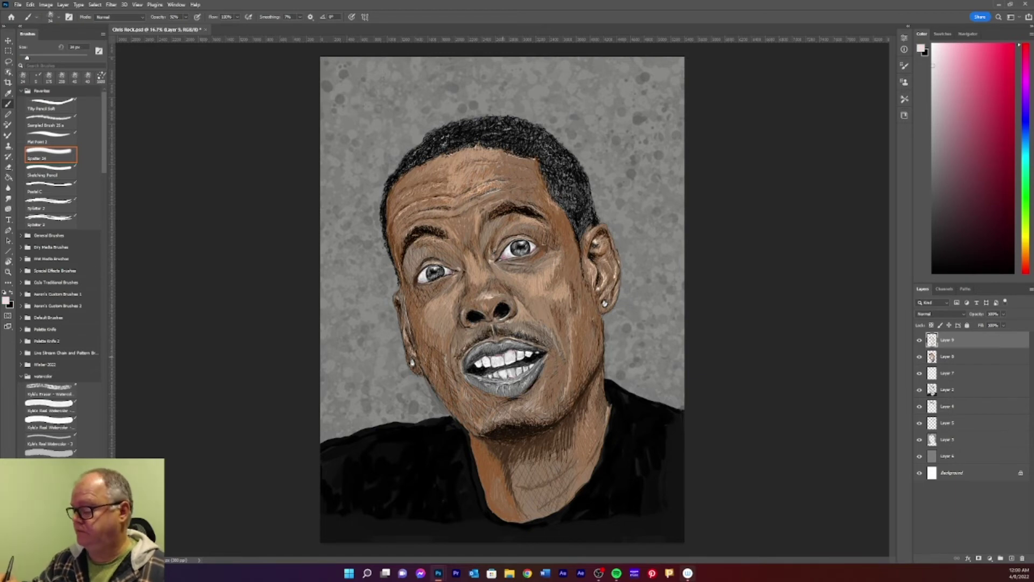
left_click(1026, 235)
left_click(961, 55)
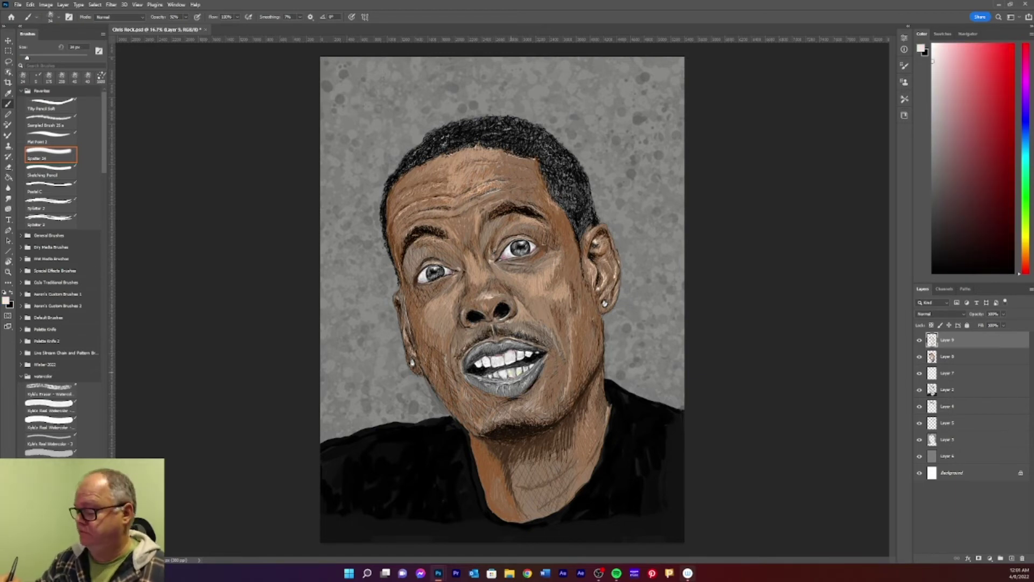
Step: Reset the colours, sample the brown skin tone from the face, and return to the brush
key("i")
key("b")
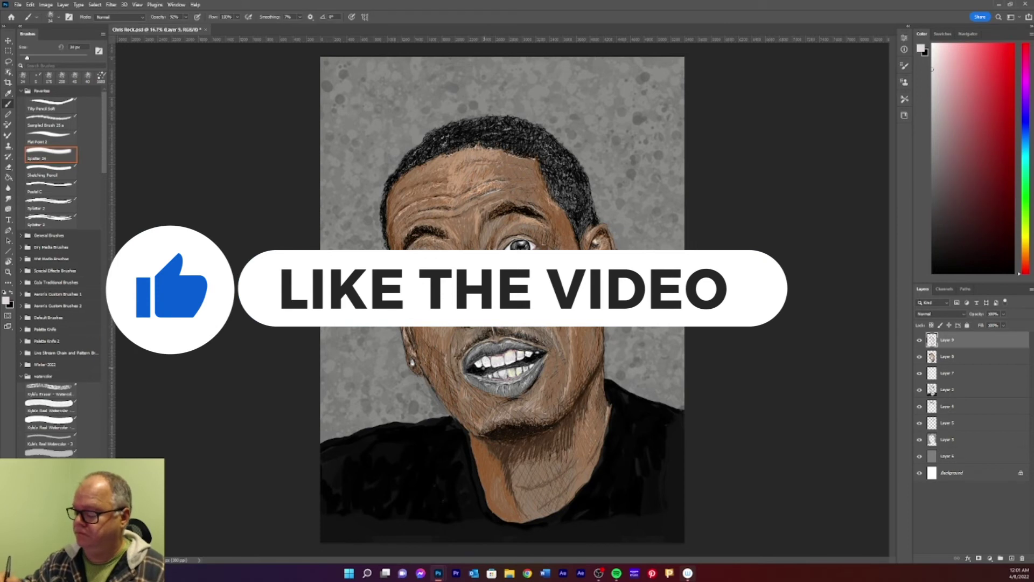
key("d")
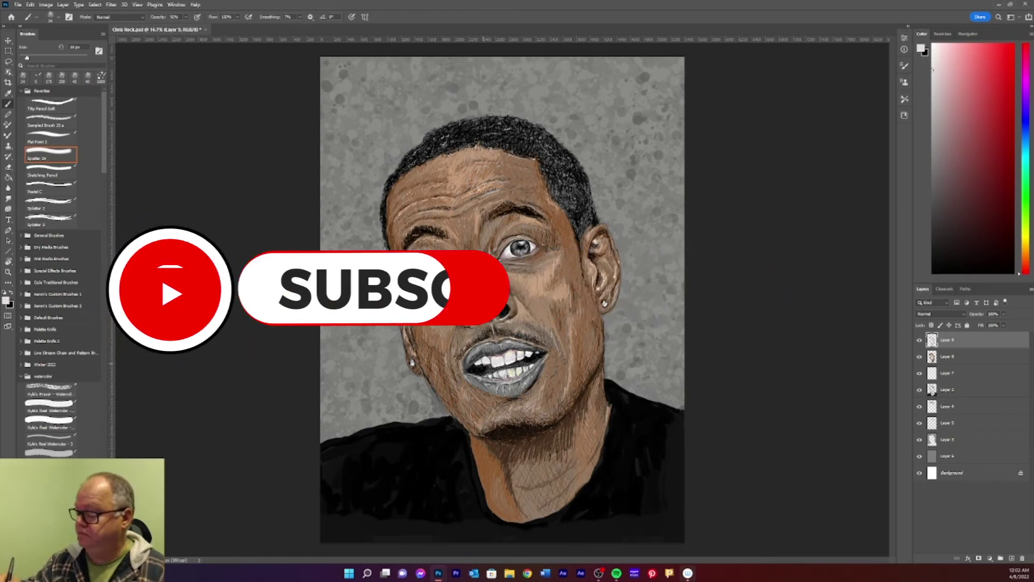
left_click(933, 258)
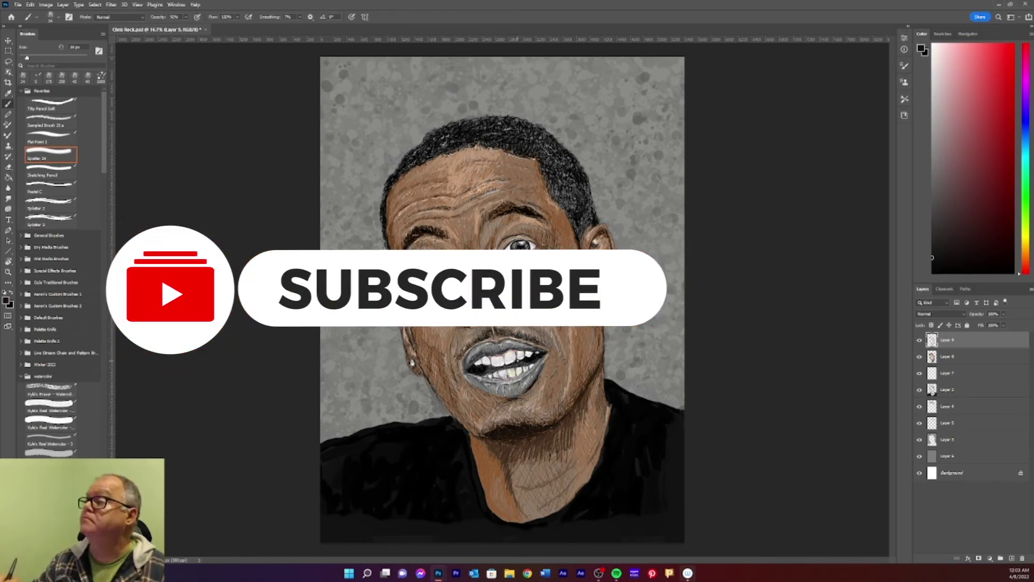
key("x")
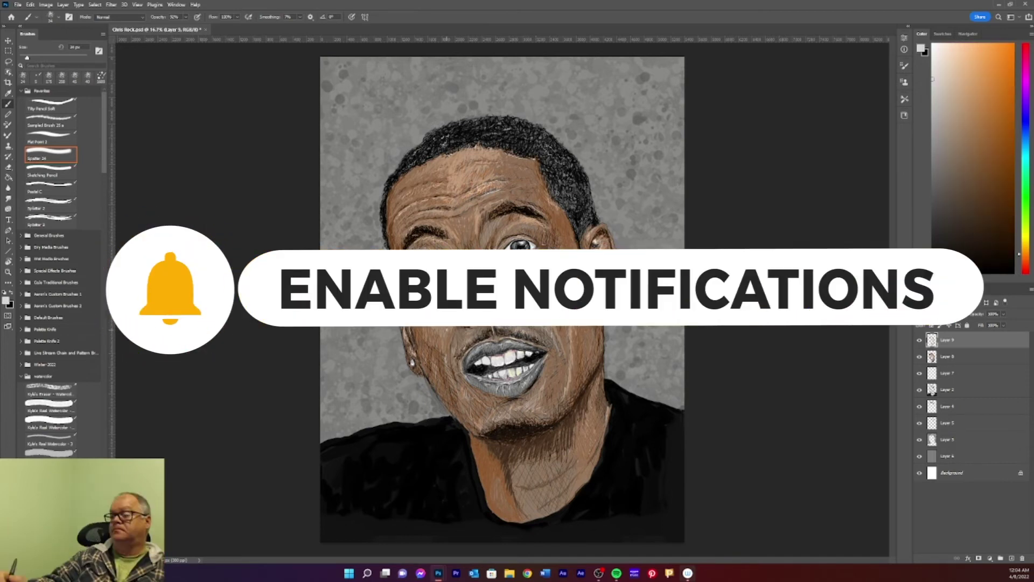
left_click(538, 204, "alt")
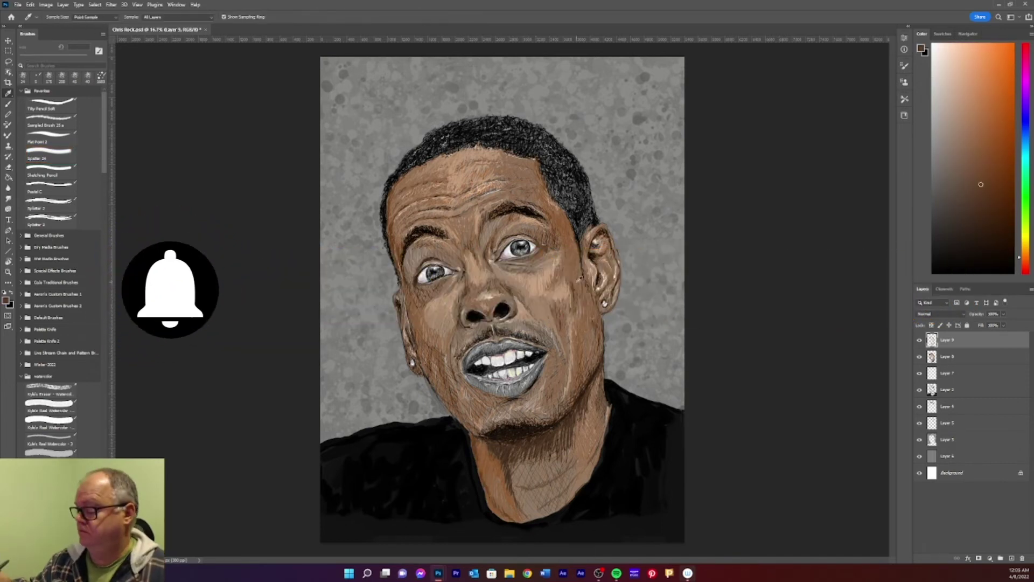
key("b")
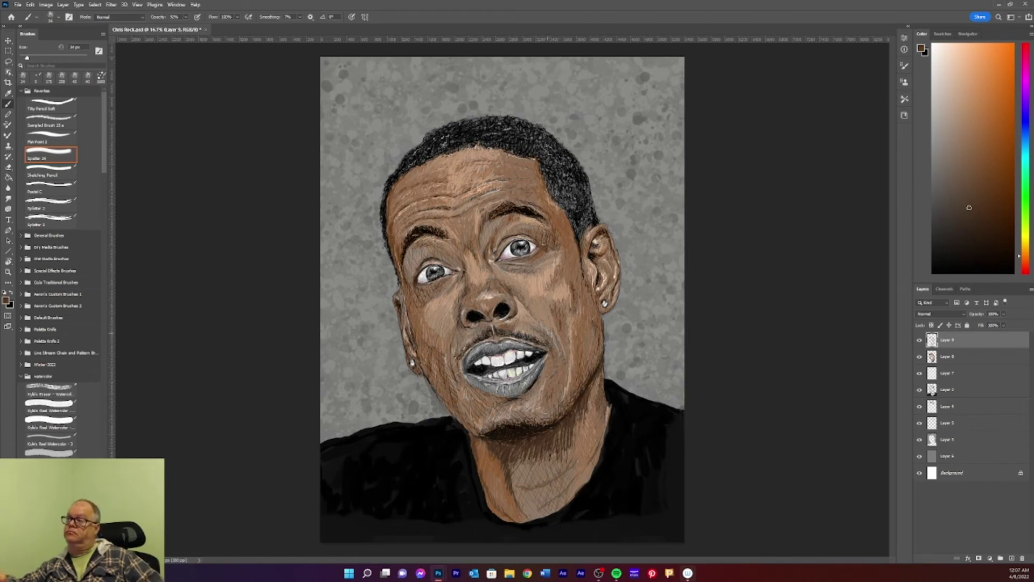
Step: Brush faint dark blue-grey strokes into the hair and below the lower lip
left_click(561, 361, "alt")
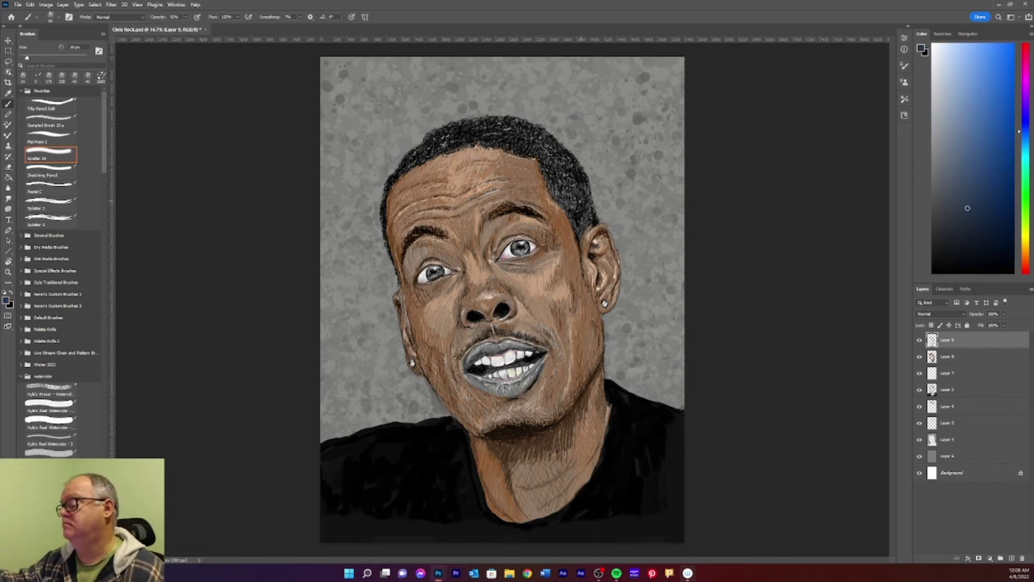
left_click_drag(436, 141, 446, 137)
left_click_drag(509, 434, 528, 421)
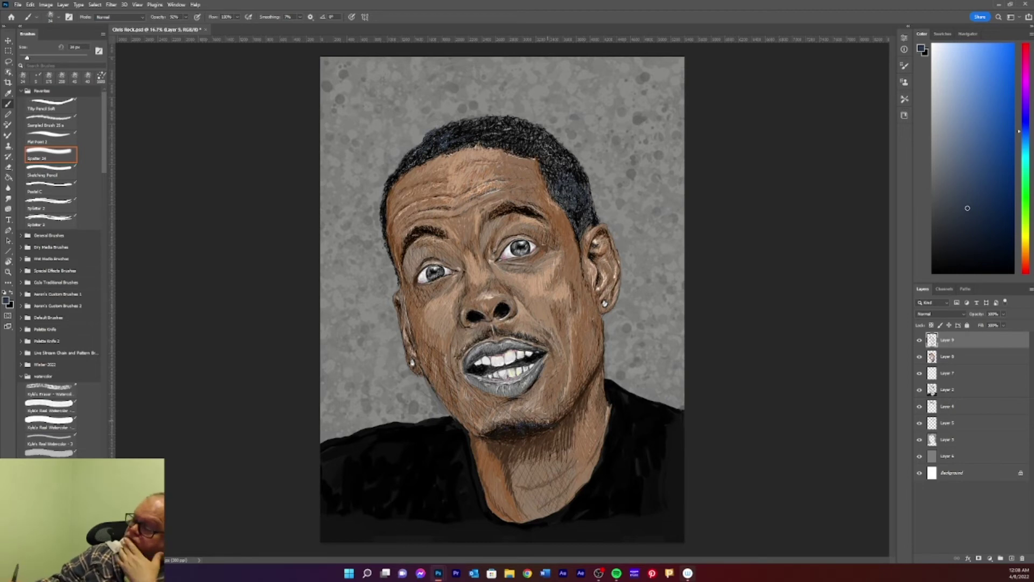
left_click(504, 126, "alt")
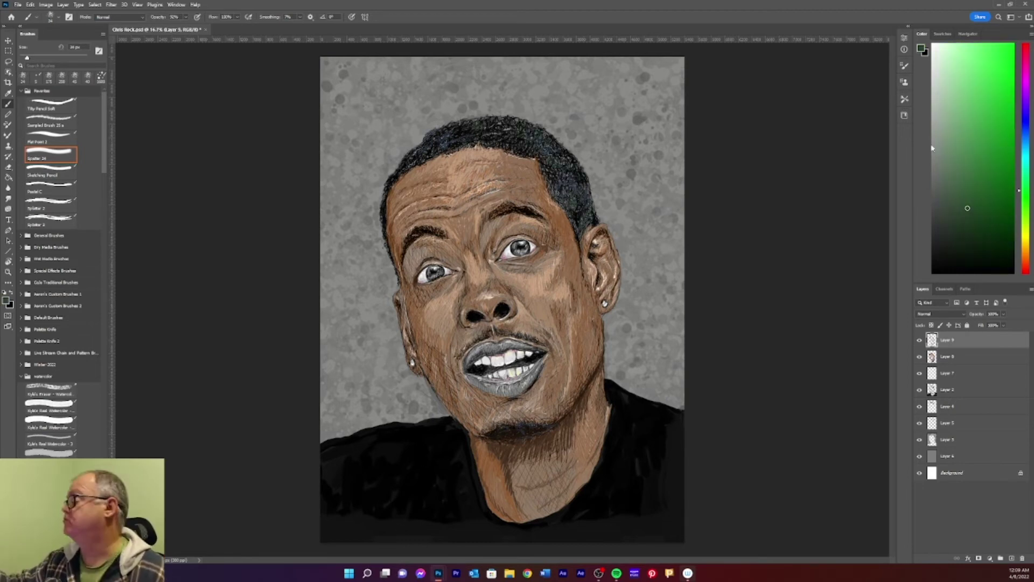
Step: Reset the painting colour to black and sample a light tan skin tone from the neck
key("d")
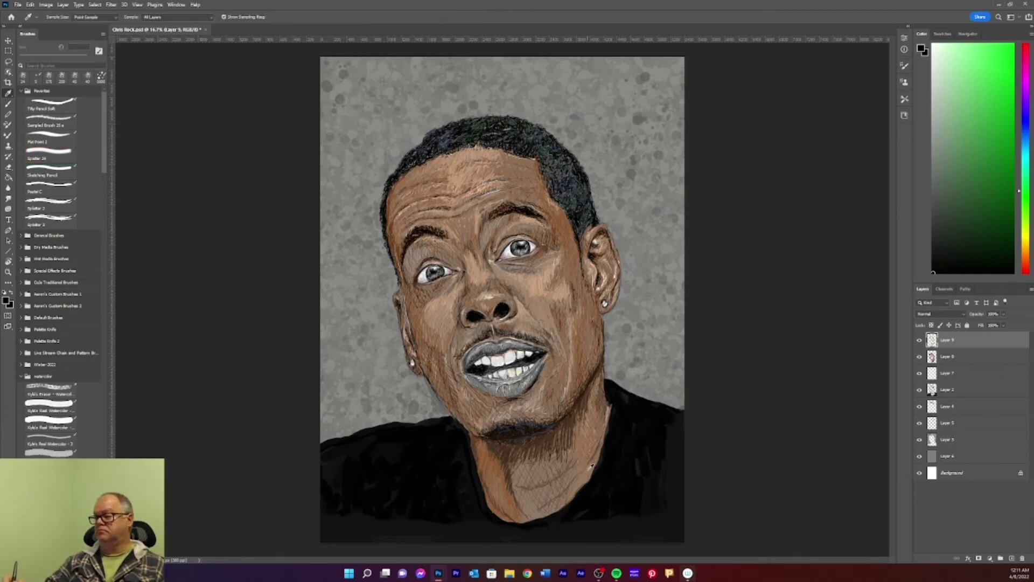
left_click(483, 455, "alt")
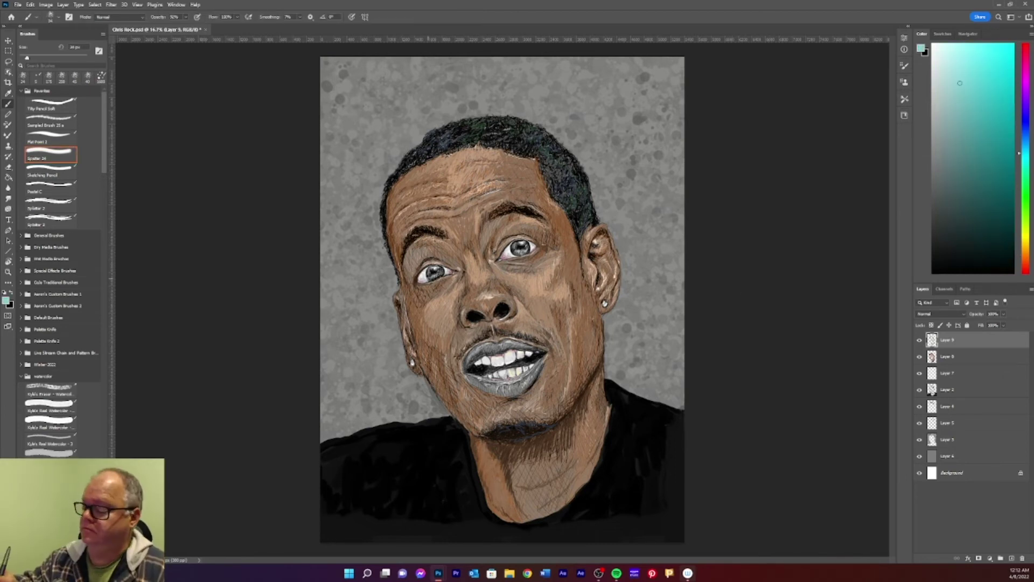
key("i")
key("b")
key("d")
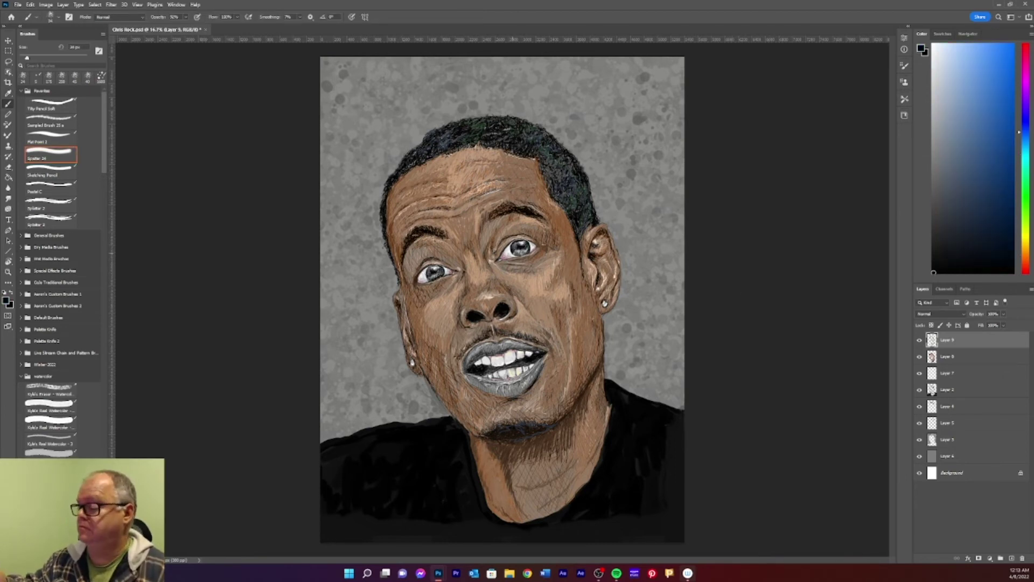
Step: Adjust the tan painting colour and hide Layer 7 to compare the eye and teeth highlights
left_click(528, 293, "alt")
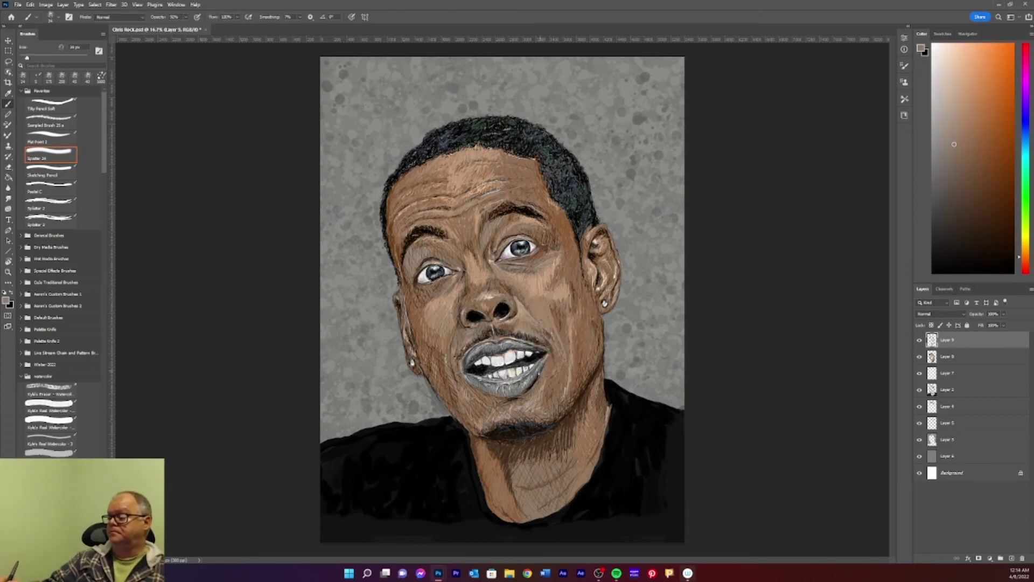
left_click(528, 380, "alt")
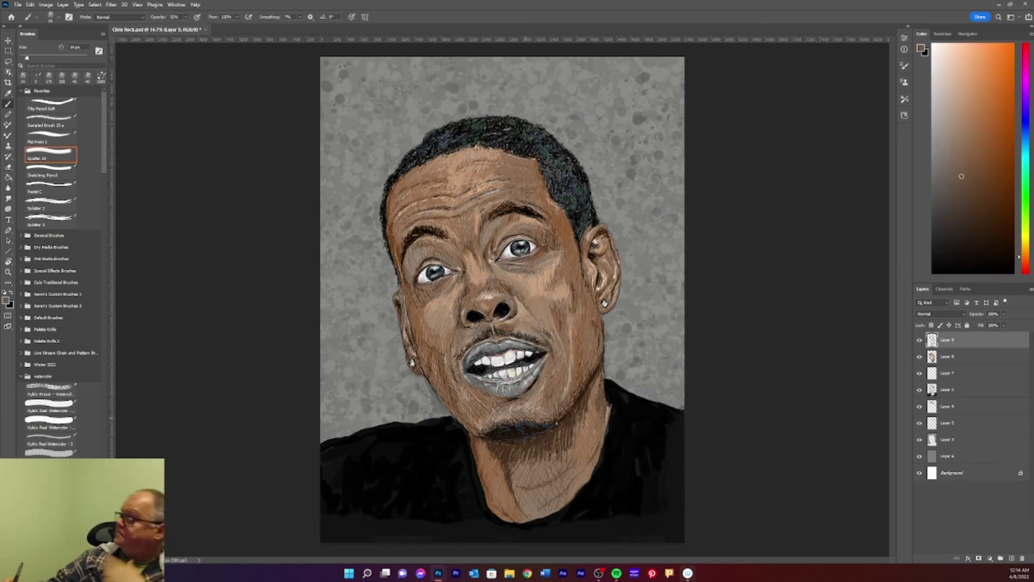
left_click(516, 391, "alt")
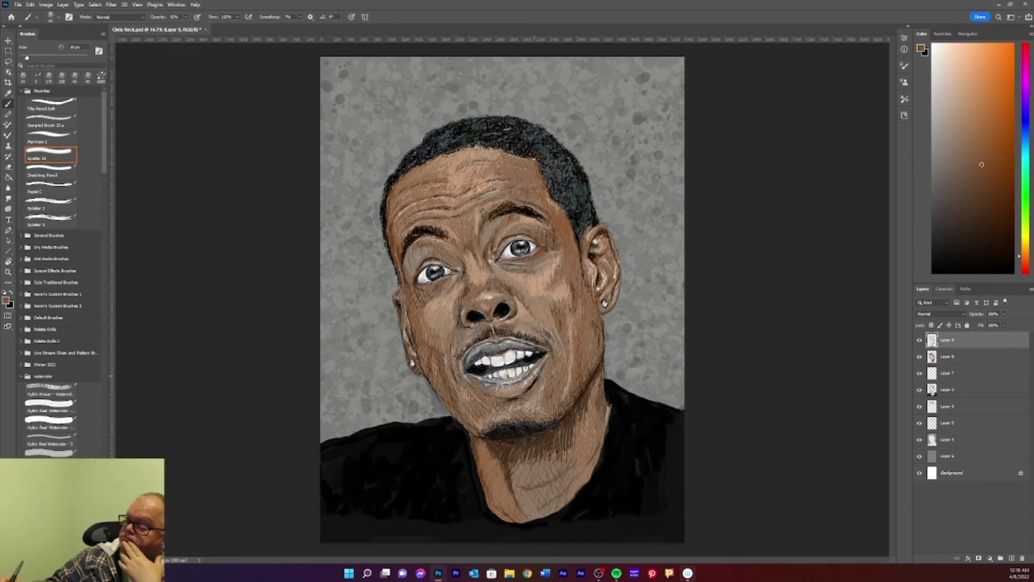
left_click(920, 372)
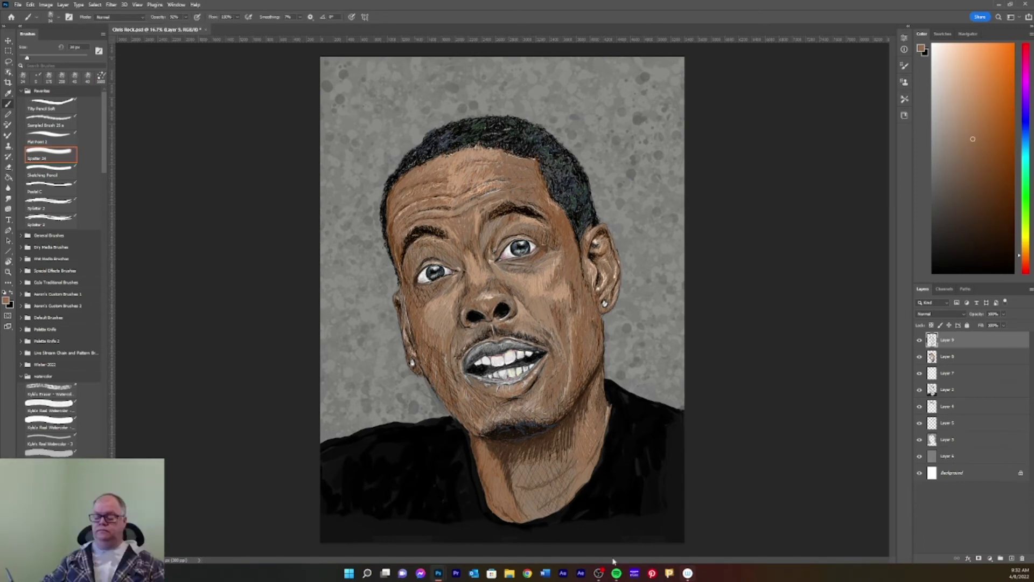
Step: Sample skin tones and brush light tan highlight strokes across the forehead
left_click(474, 177, "alt")
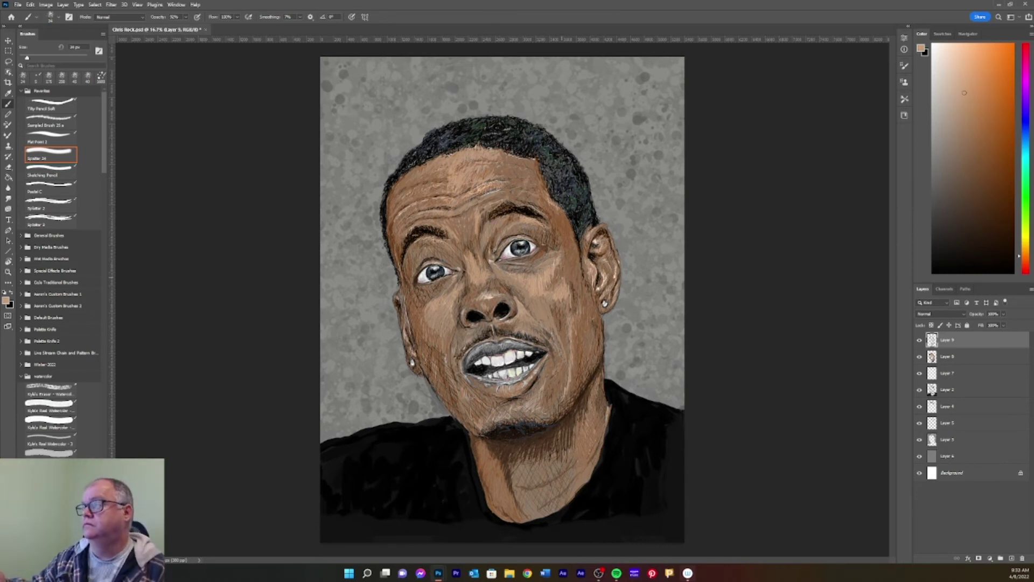
left_click(510, 236, "alt")
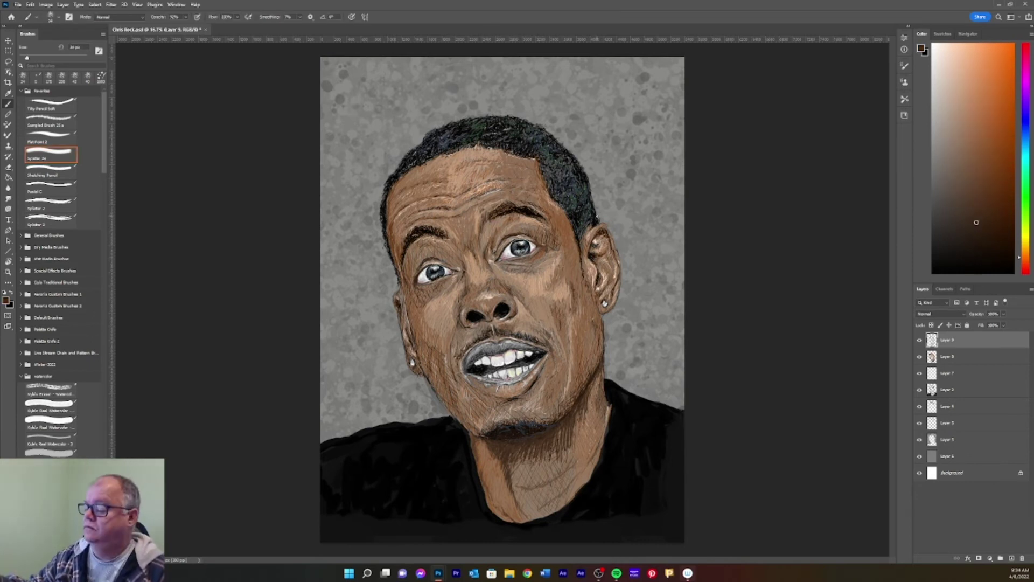
left_click(520, 267, "alt")
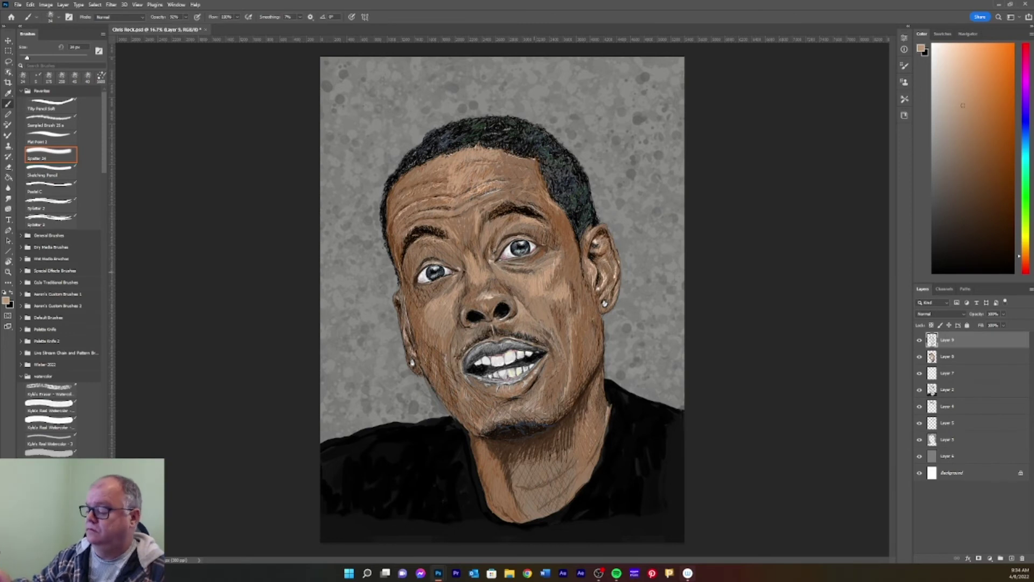
left_click(493, 192, "alt")
left_click_drag(477, 186, 455, 198)
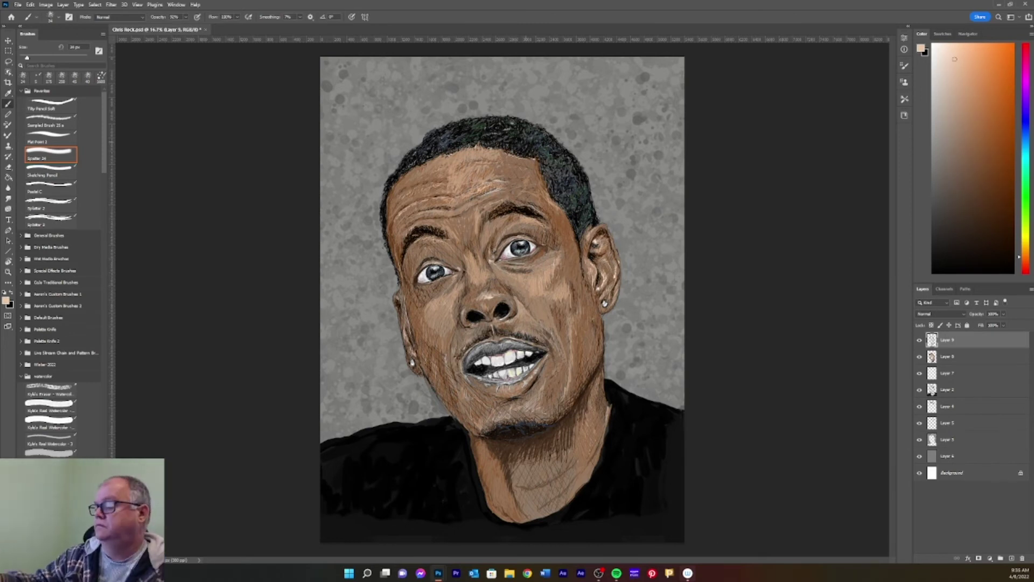
left_click_drag(496, 152, 458, 172)
left_click_drag(474, 168, 440, 159)
Step: Darken the hair near the ear and across the top of the head with near-black
left_click(985, 147)
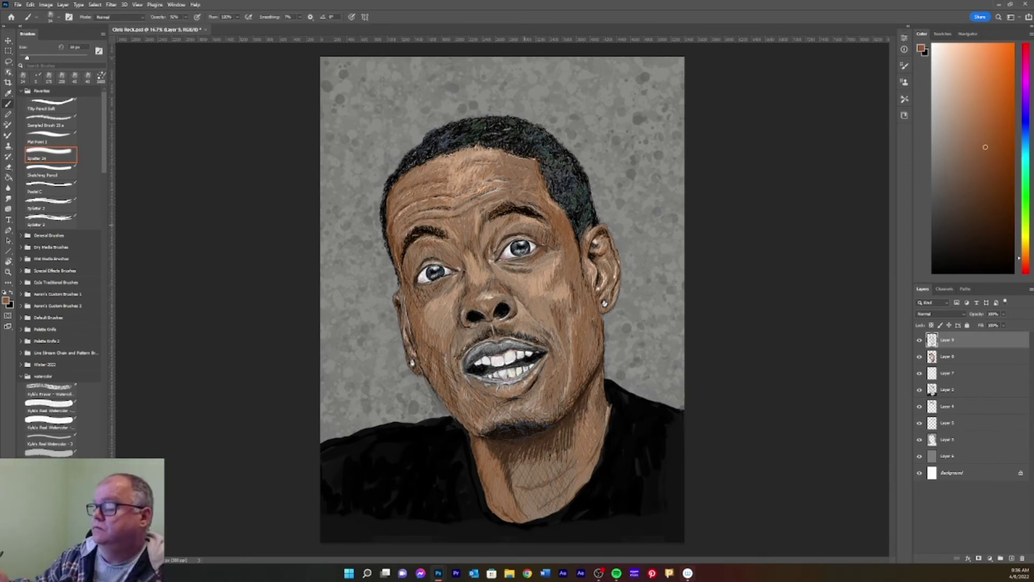
left_click(972, 142)
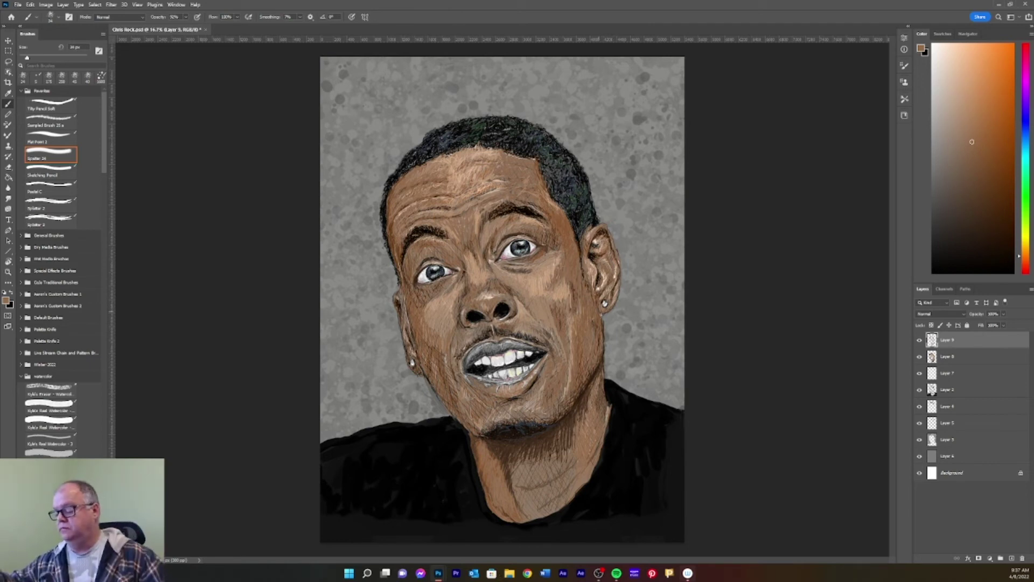
left_click(978, 162)
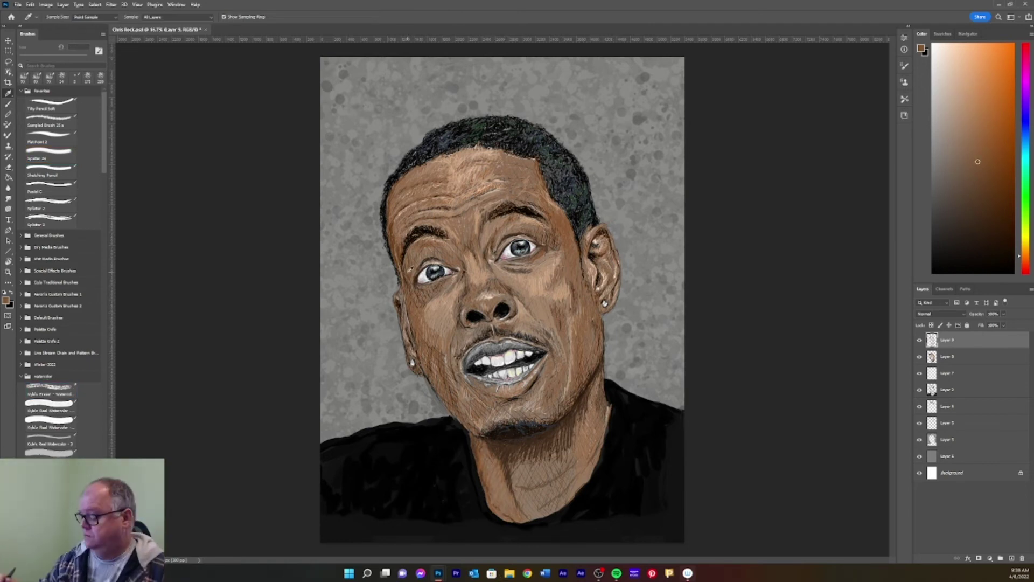
left_click(972, 141)
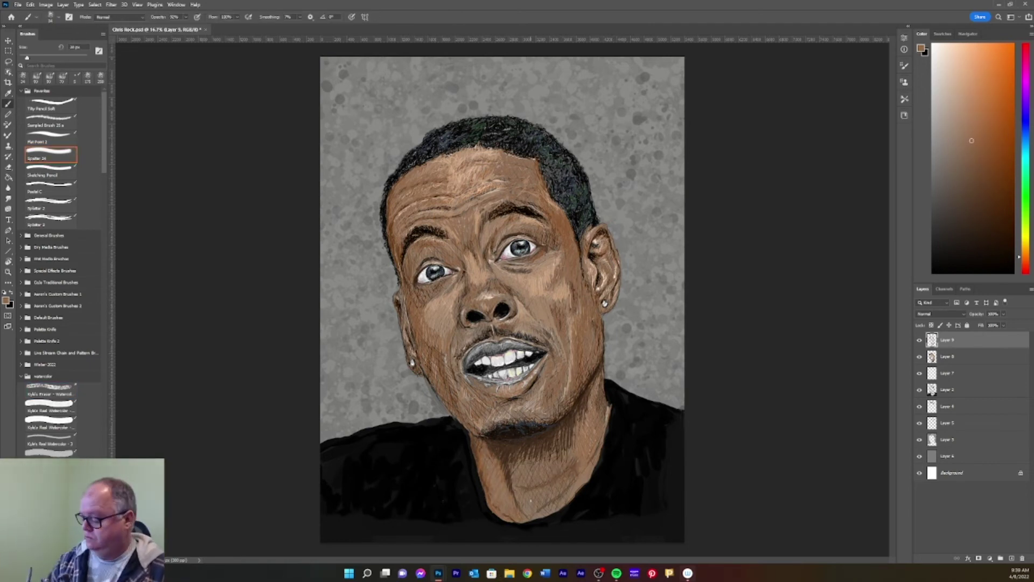
left_click(932, 261)
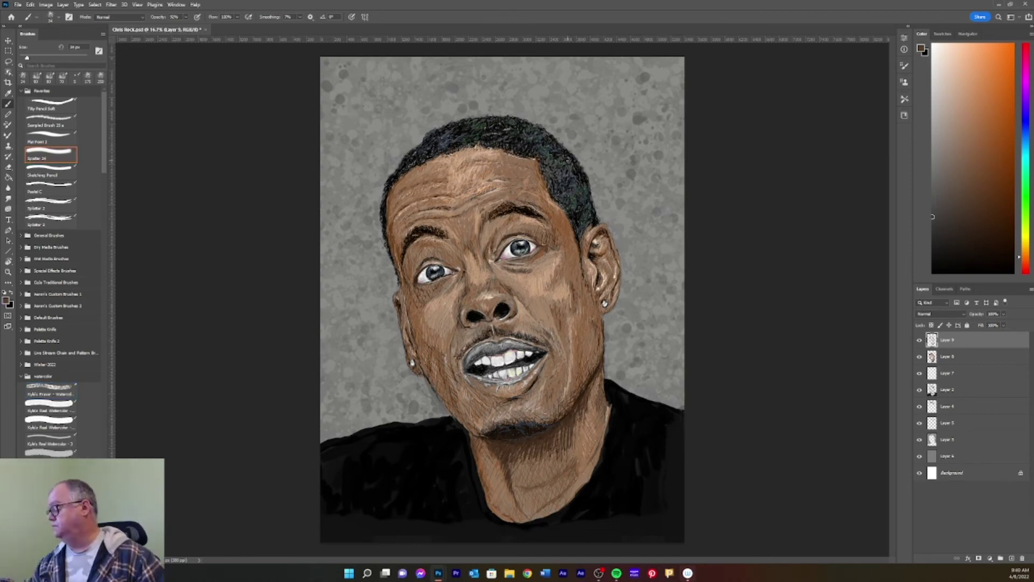
left_click_drag(582, 185, 587, 221)
mouse_move(552, 173)
left_mouse_down()
mouse_move(533, 132)
mouse_move(446, 137)
left_mouse_up()
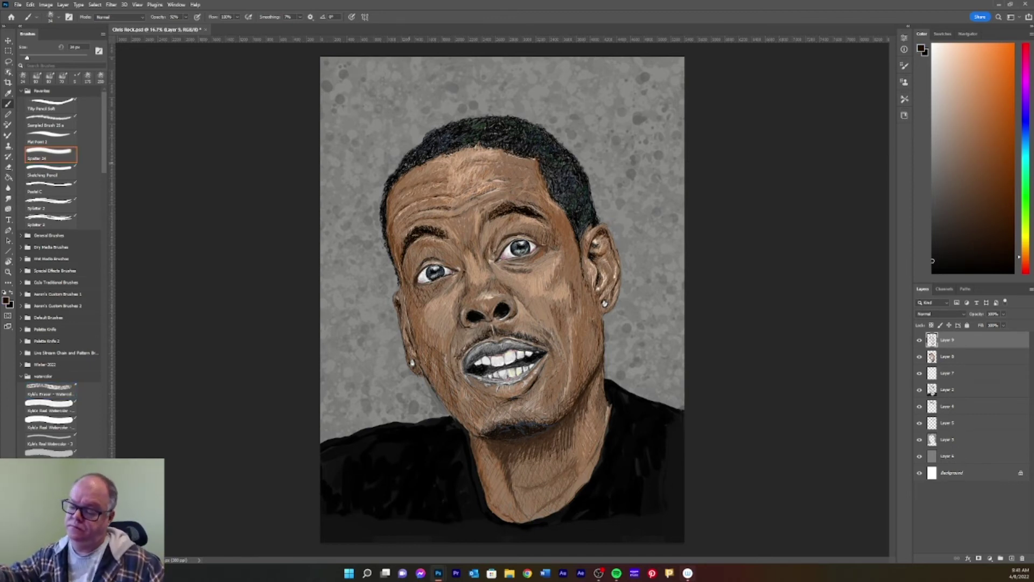
Step: Swap back to brown and shift the painting colour through khaki to purple
key("x")
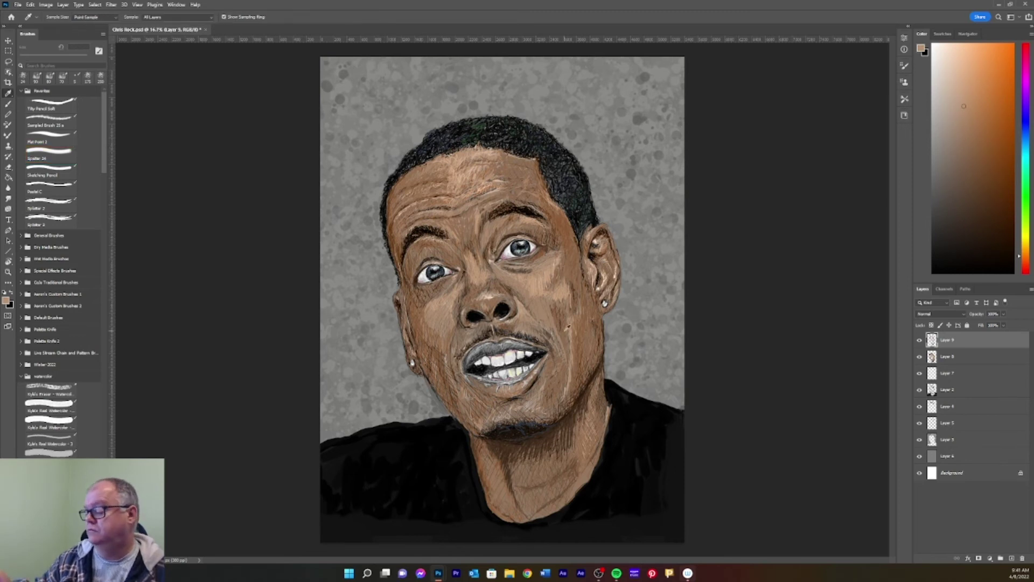
left_click(960, 107)
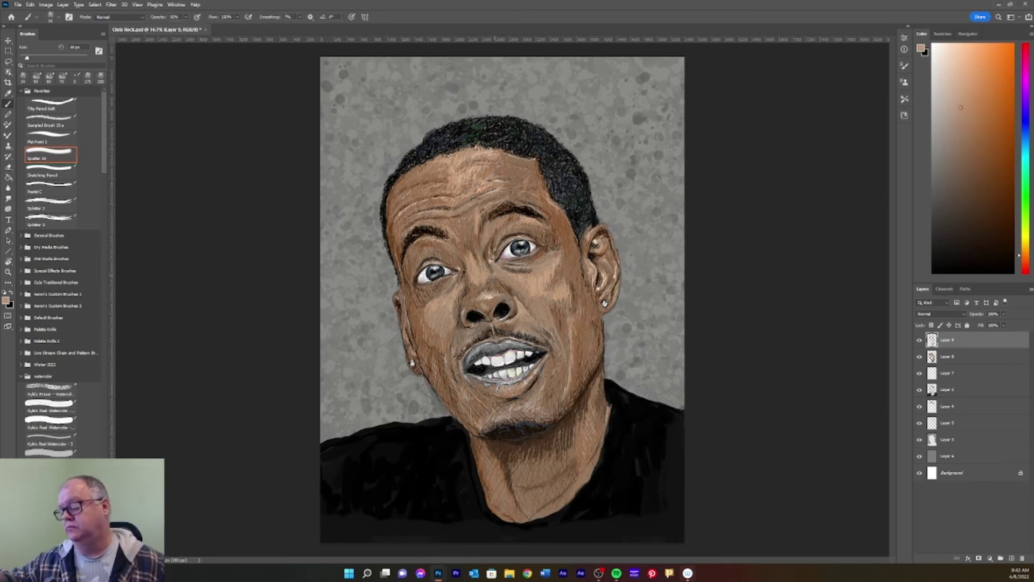
left_click(1026, 239)
left_click(970, 154)
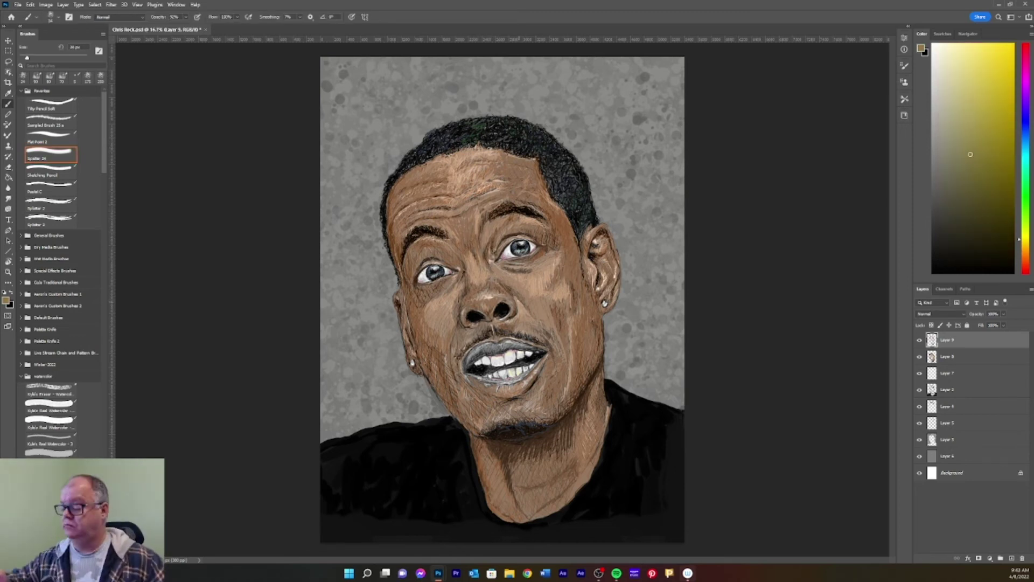
left_click(1030, 99)
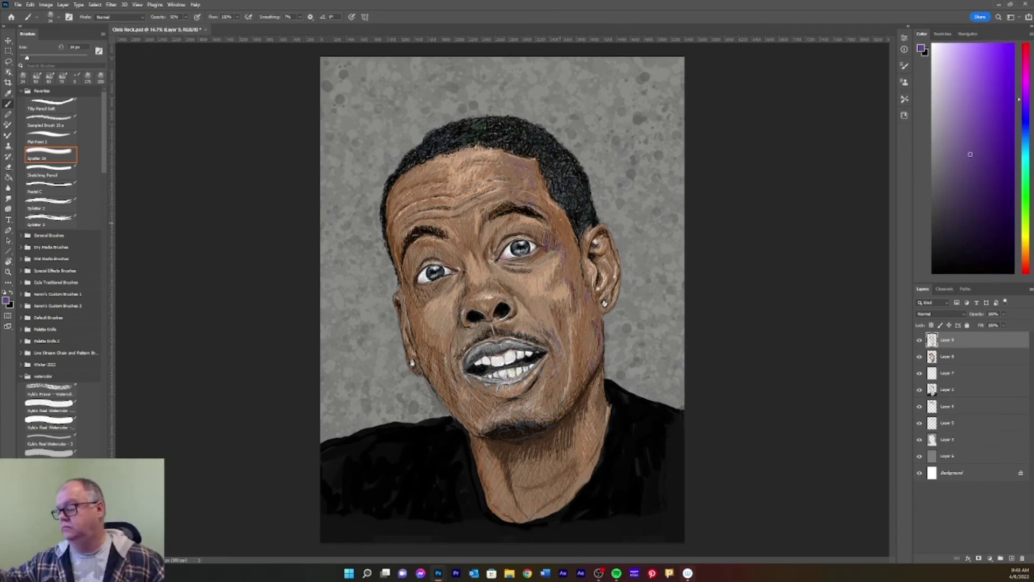
Step: Reset colours, then sample muted red, deeper brown and orange-brown skin tones from the face
key("d")
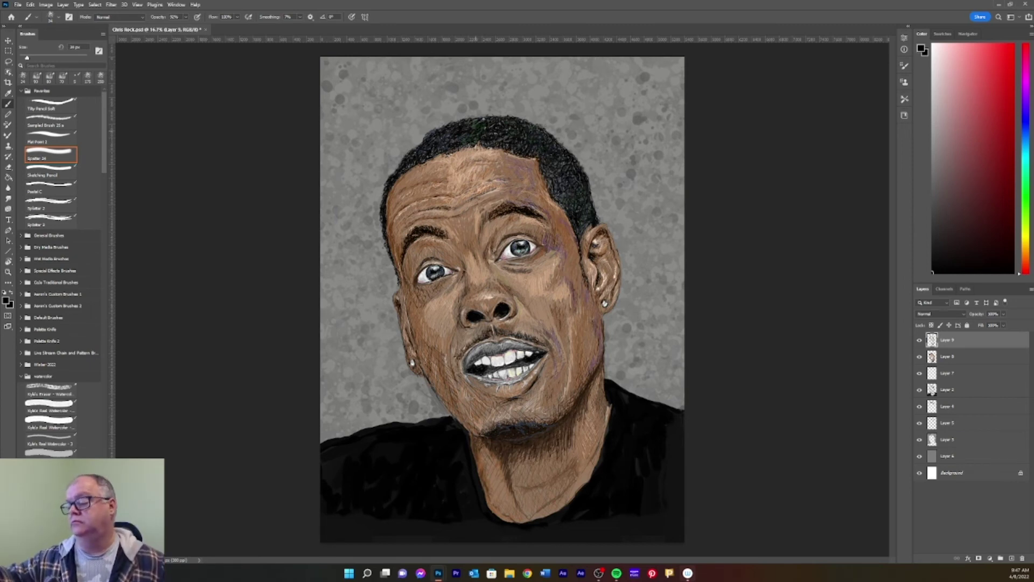
left_click(963, 157)
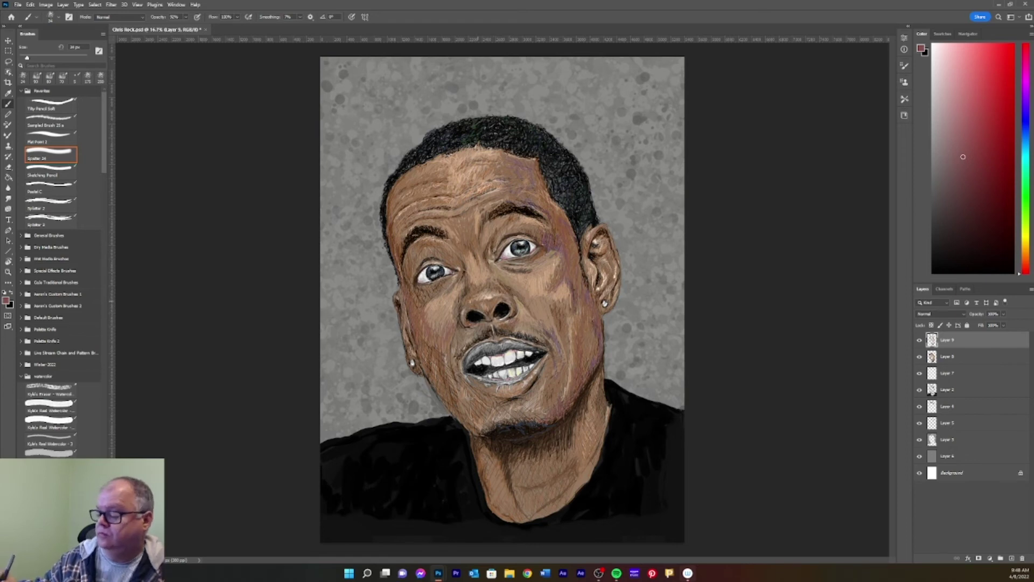
left_click(472, 309, "alt")
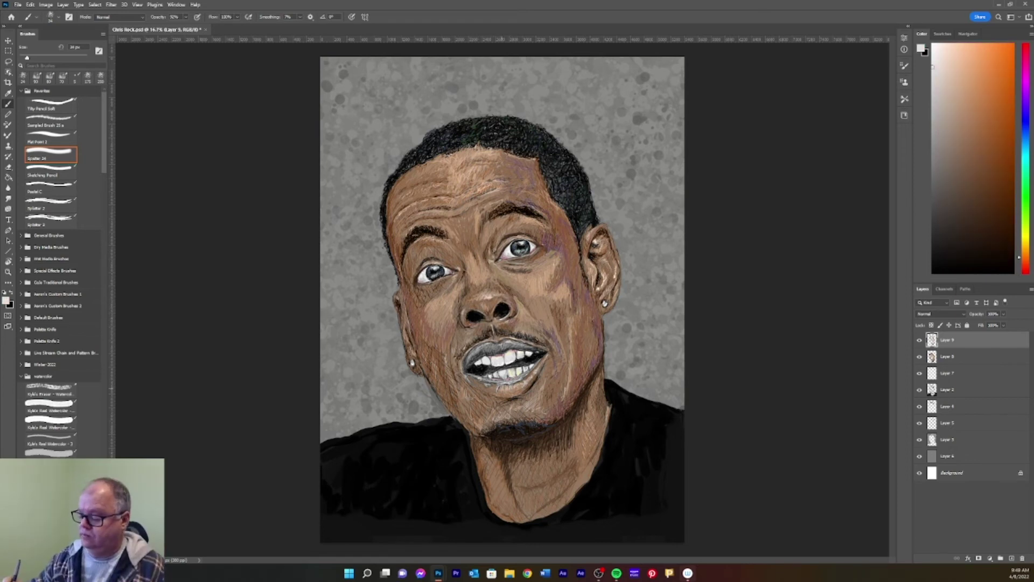
left_click(560, 409, "alt")
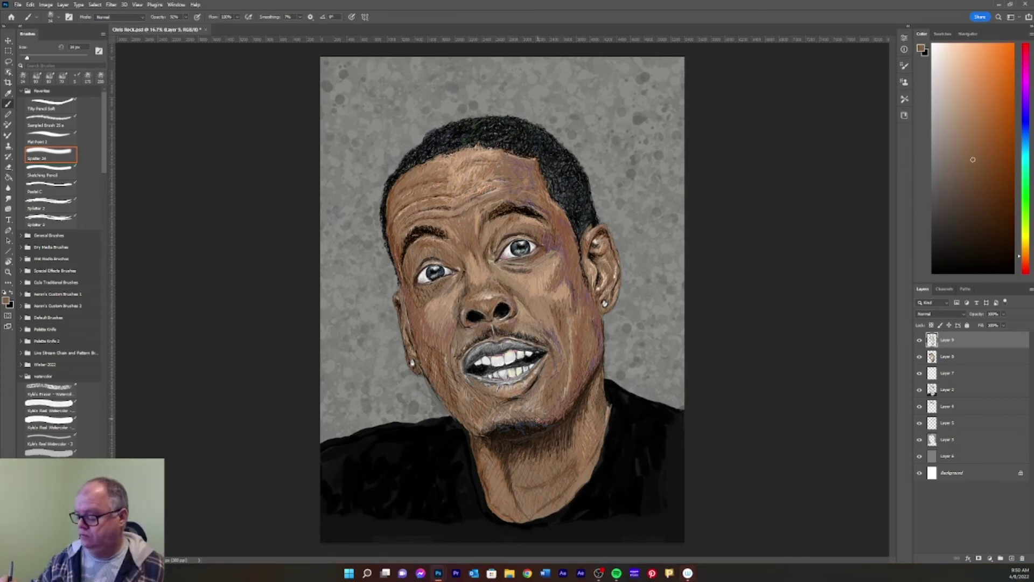
left_click(495, 150, "alt")
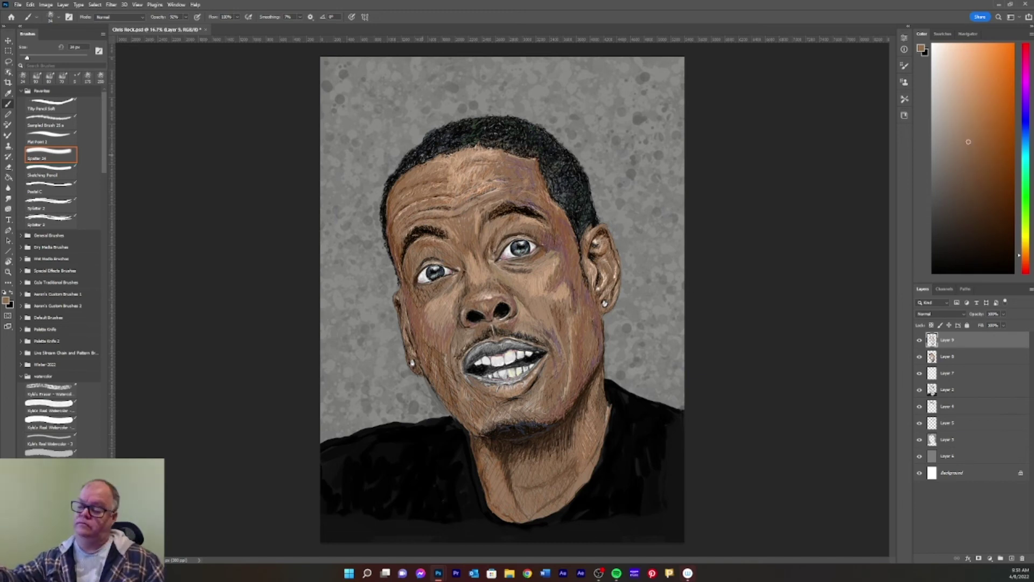
left_click(485, 177, "alt")
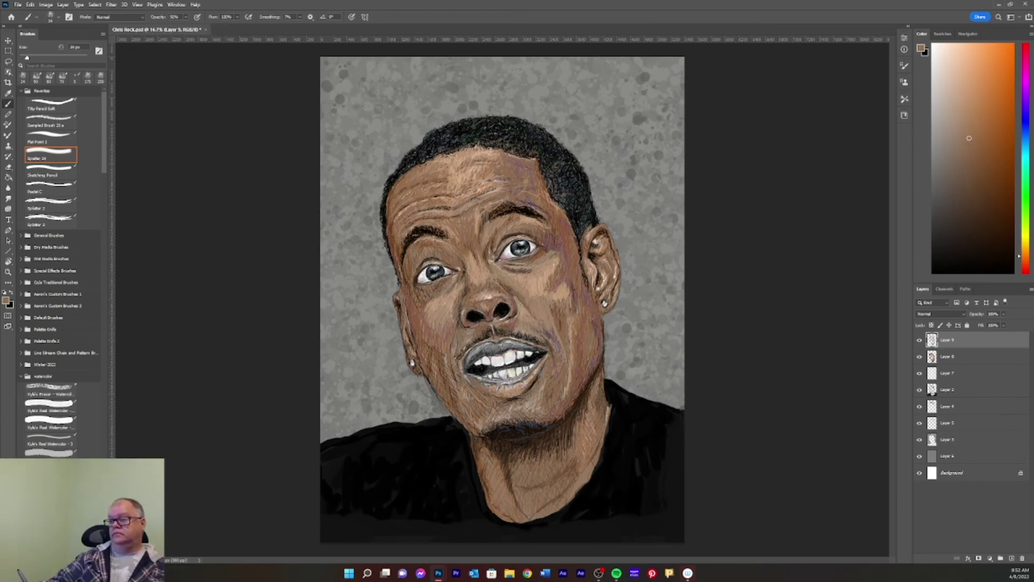
left_click(457, 306, "alt")
left_click(485, 324, "alt")
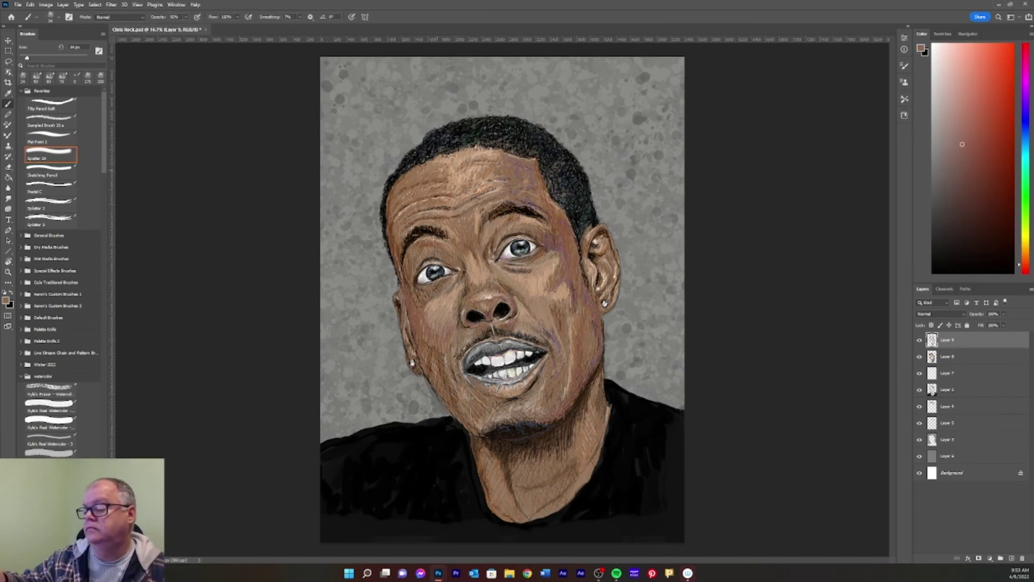
left_click(563, 229, "alt")
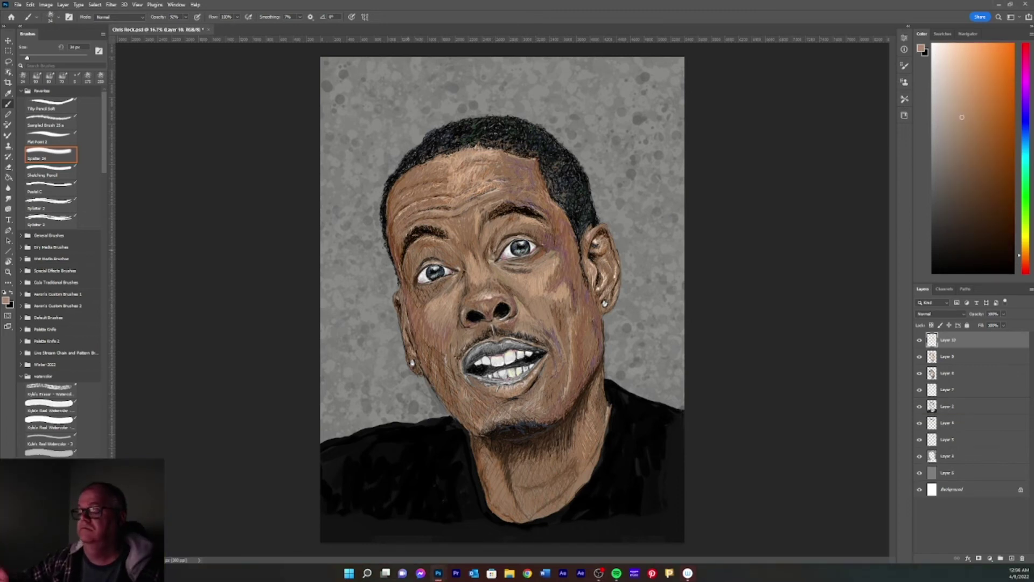
Step: Set brush opacity 100% and flow 60%, sample shadow browns, and shade the neck
key("0")
key("shift+6")
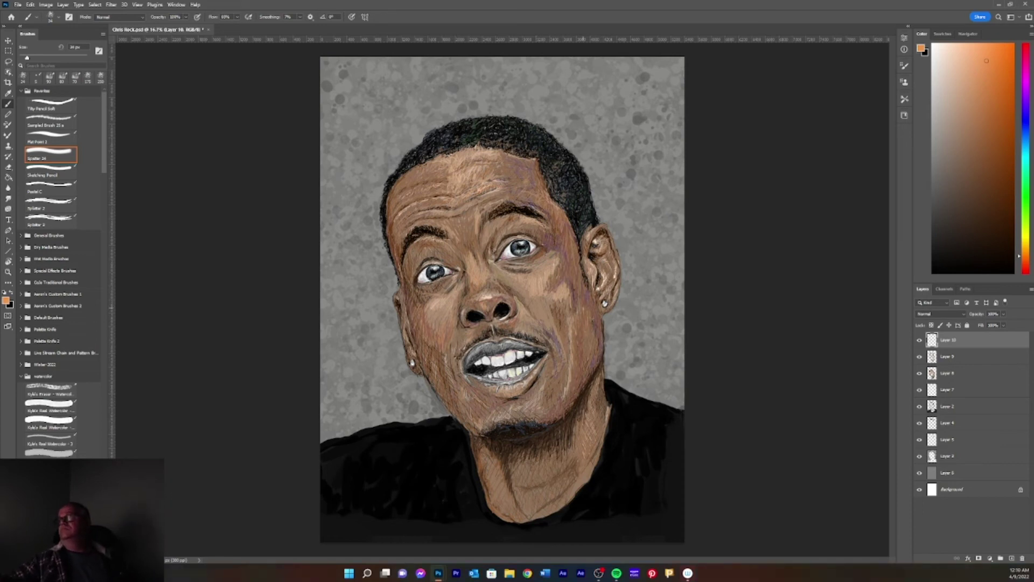
left_click(506, 358, "alt")
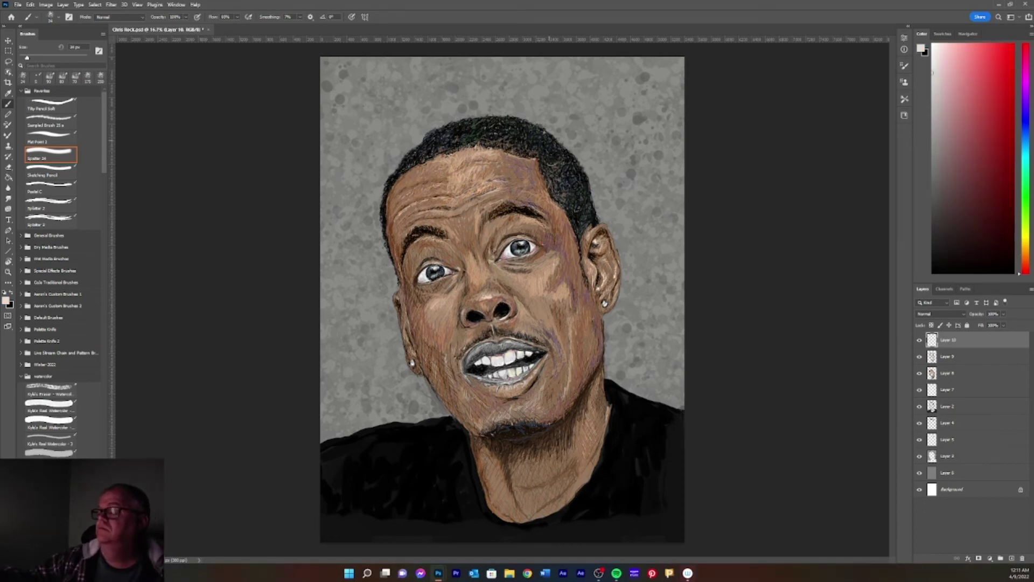
left_click(590, 372, "alt")
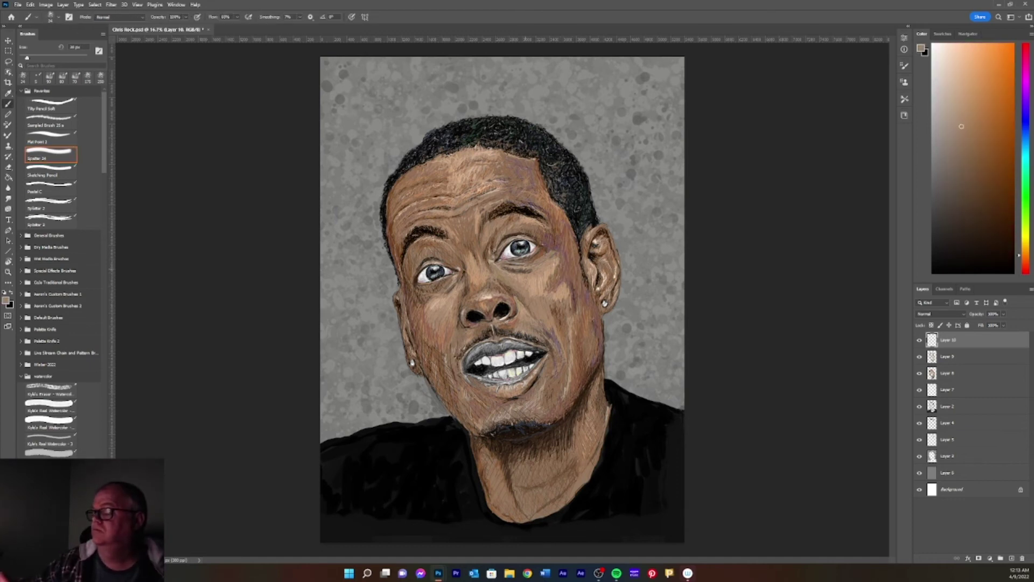
left_click(471, 362, "alt")
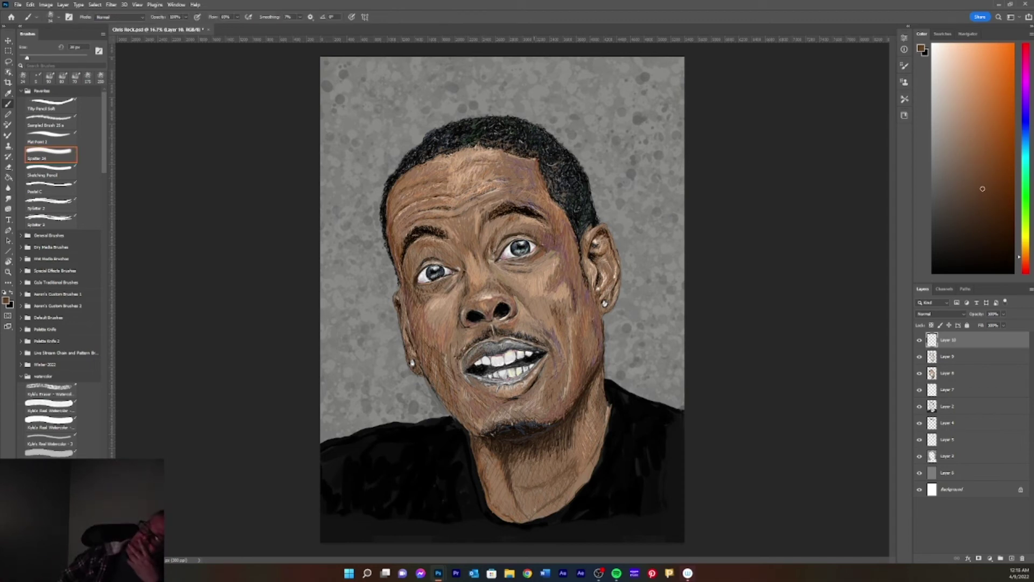
left_click(508, 452, "alt")
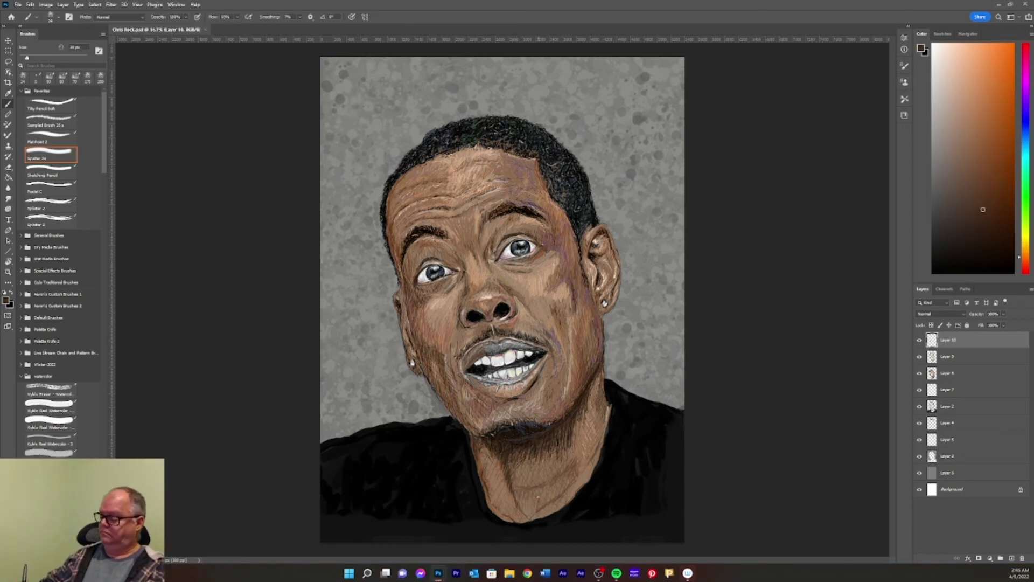
left_click_drag(556, 497, 565, 480)
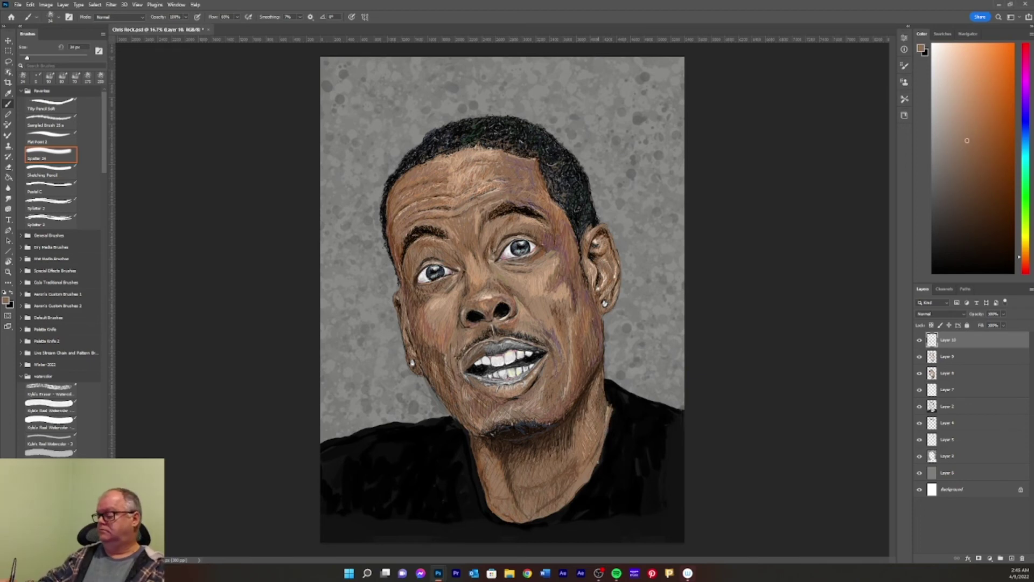
Step: Sample lighter skin tones, dark reddish brown, orange-brown and light tan from the face
left_click(595, 468, "alt")
left_click(611, 406, "alt")
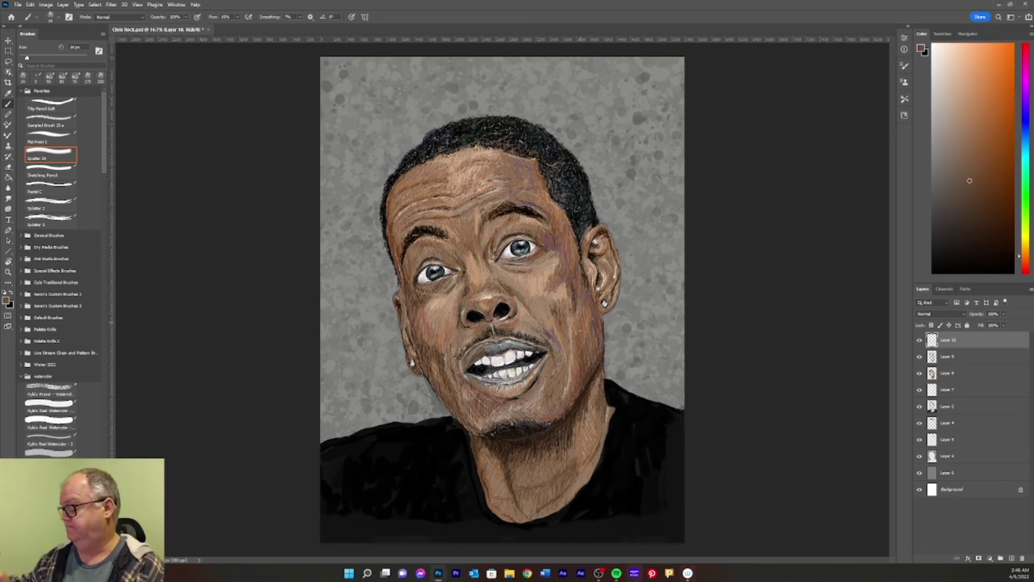
left_click(595, 337, "alt")
left_click(587, 377, "alt")
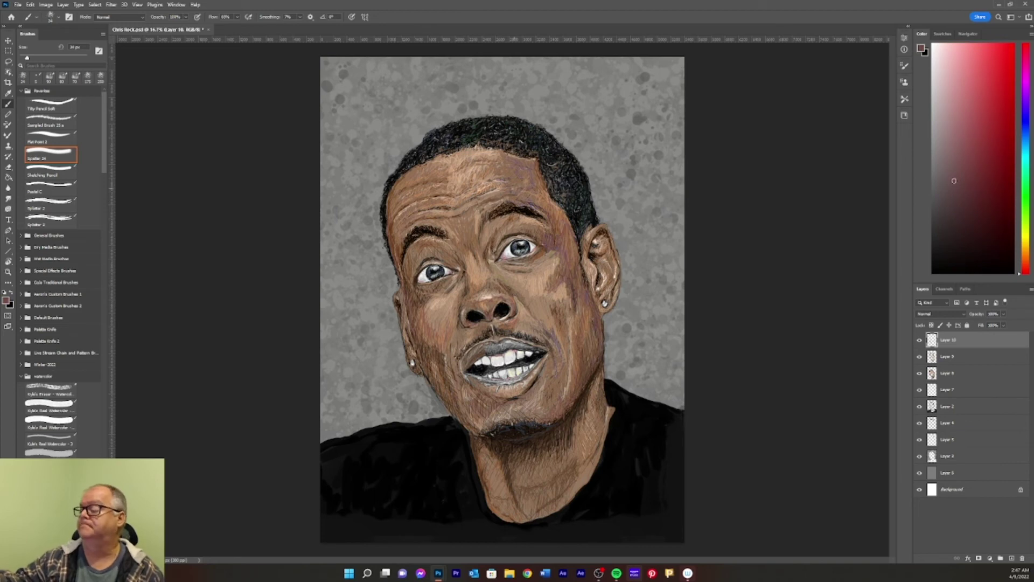
left_click(529, 189, "alt")
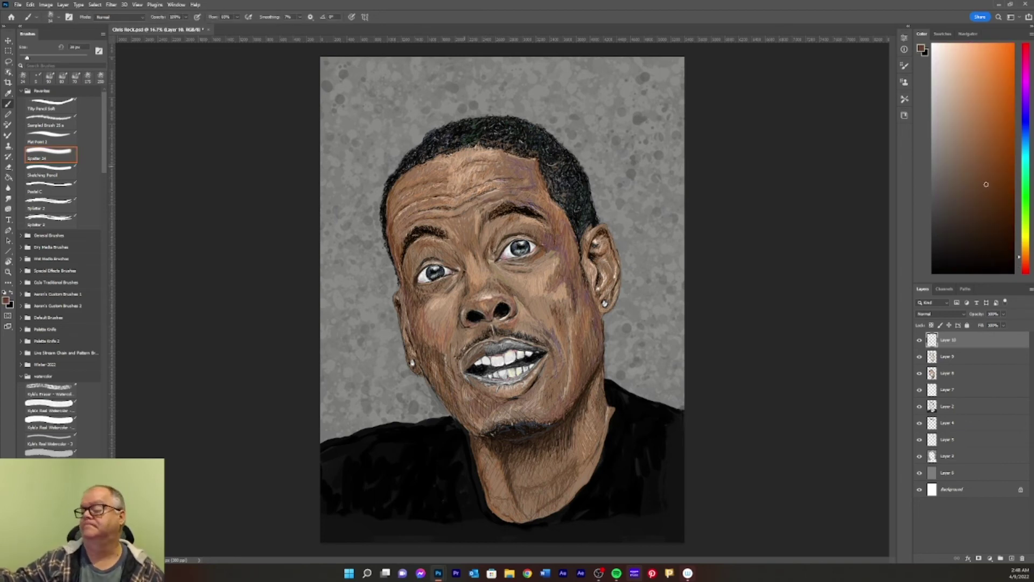
left_click(494, 205, "alt")
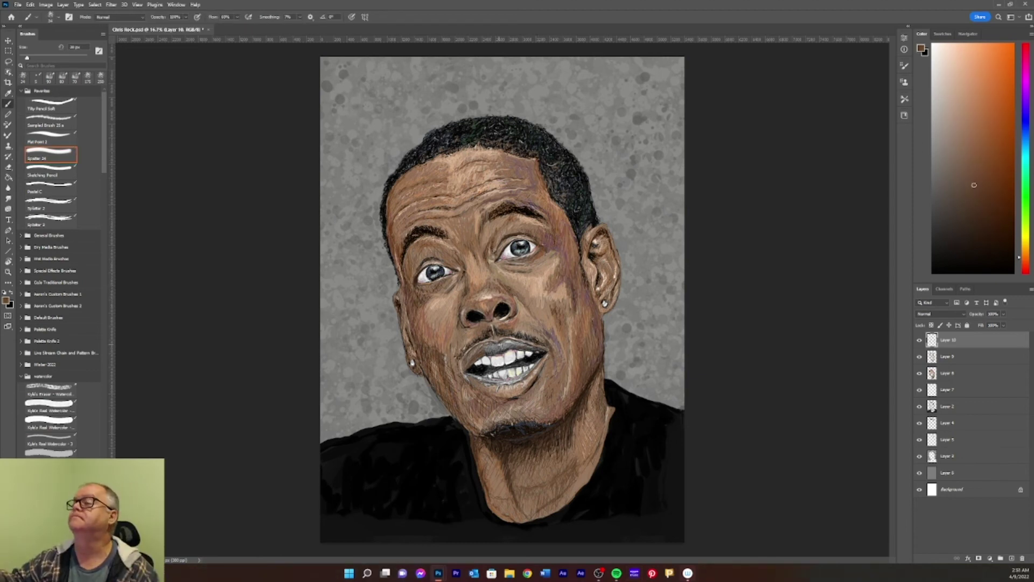
Step: Pick tan, orange-red, magenta and finally light pink for face highlights in the Color panel
left_click(963, 136)
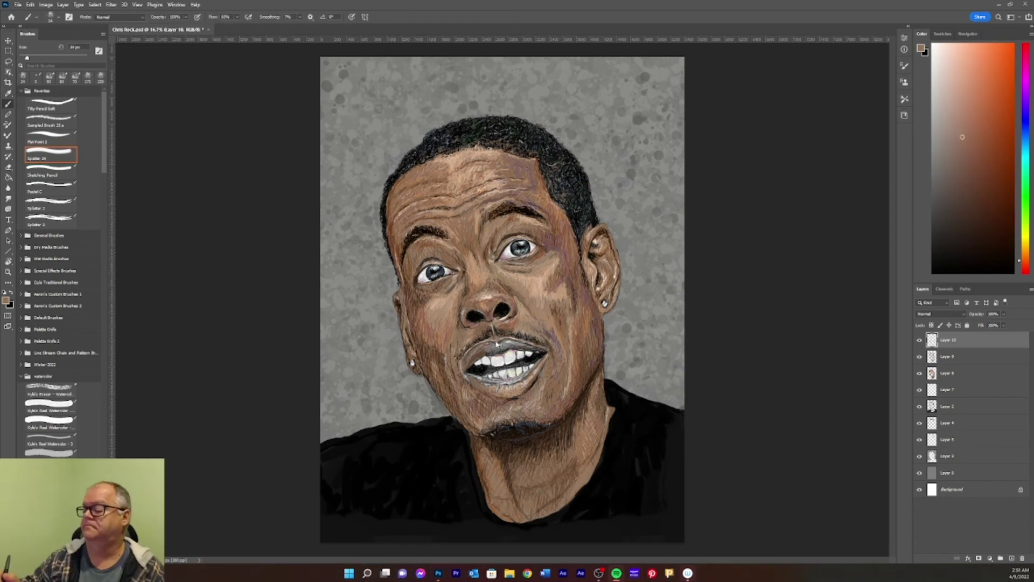
left_click(1007, 74)
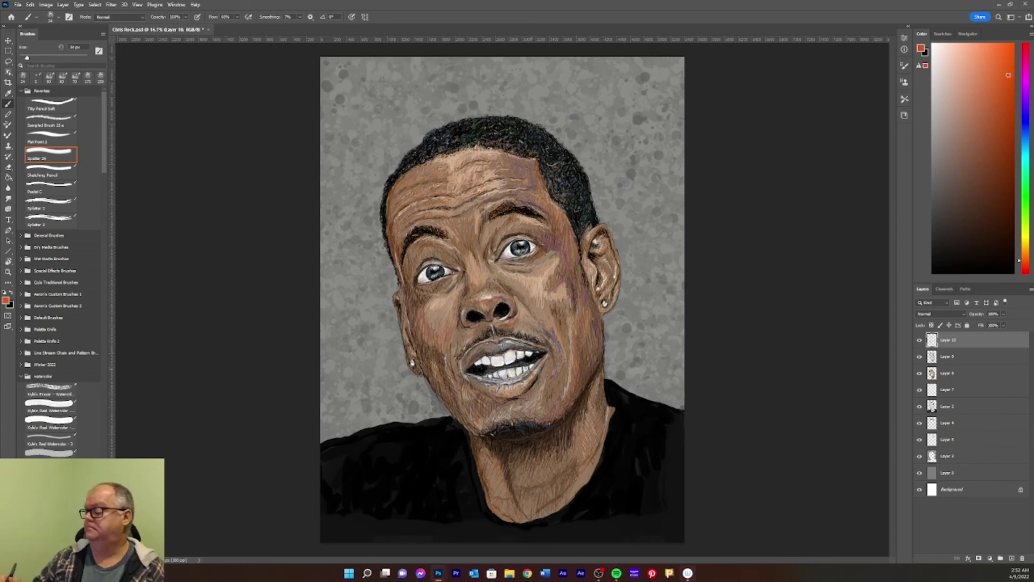
left_click(974, 138)
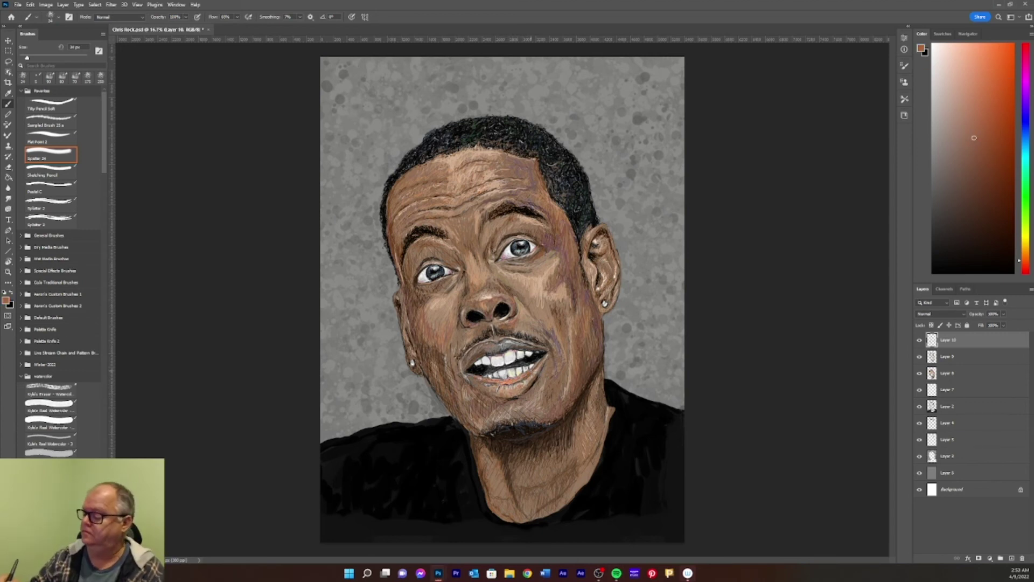
left_click(1023, 60)
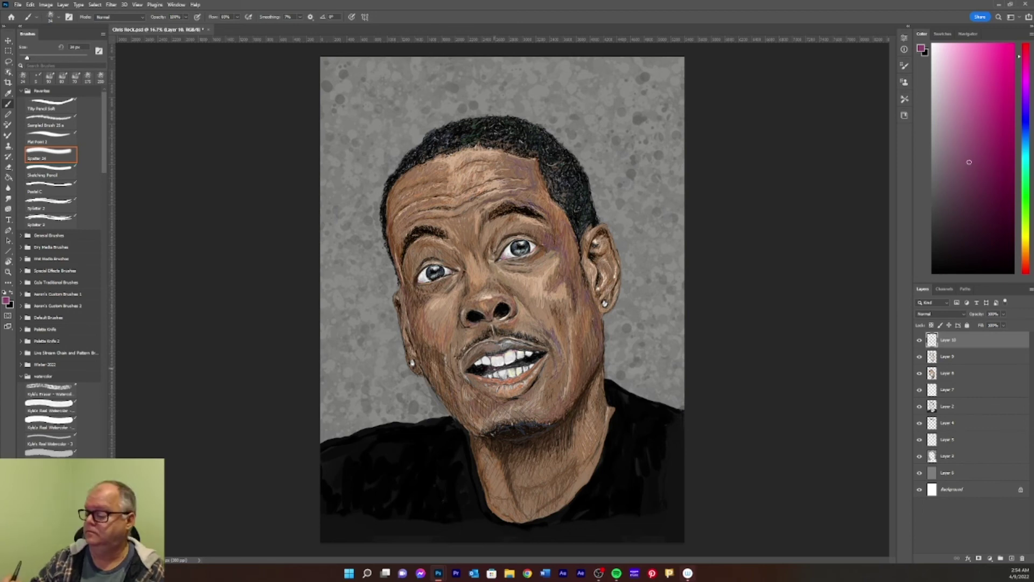
left_click(980, 49)
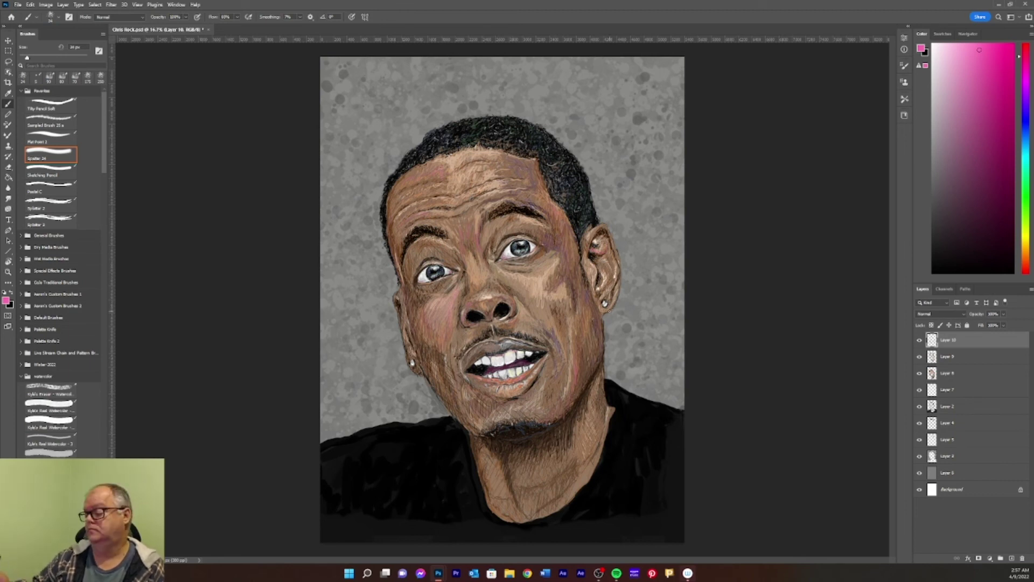
Step: Sample dark brown and light-to-darker tan skin tones from the portrait
left_click(475, 419, "alt")
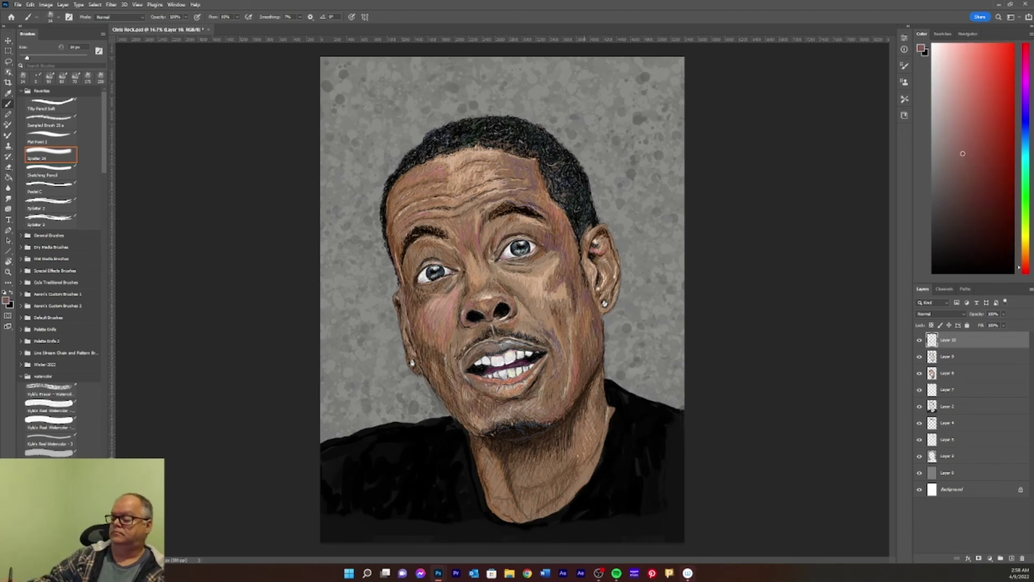
left_click(495, 479, "alt")
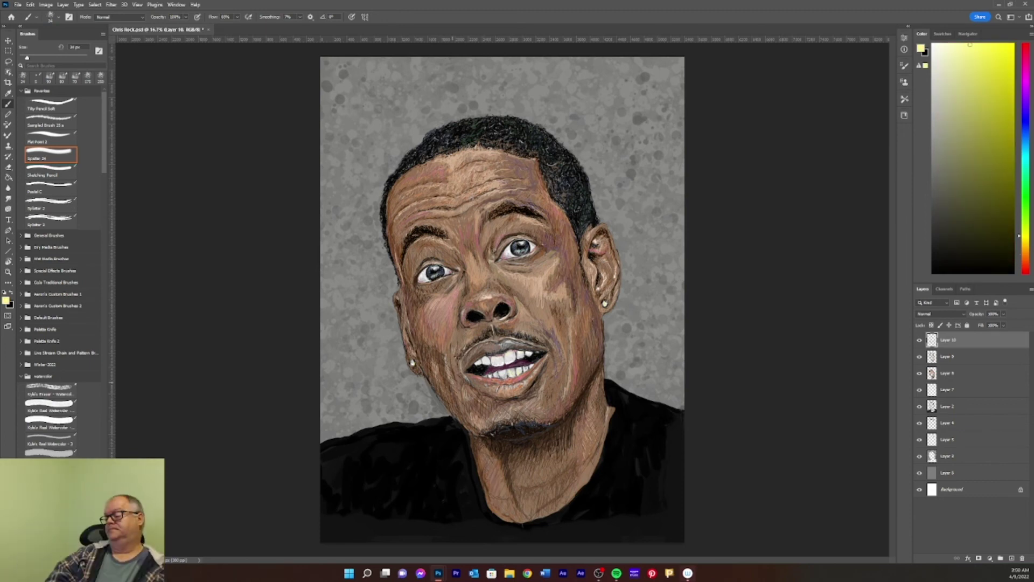
left_click(483, 253, "alt")
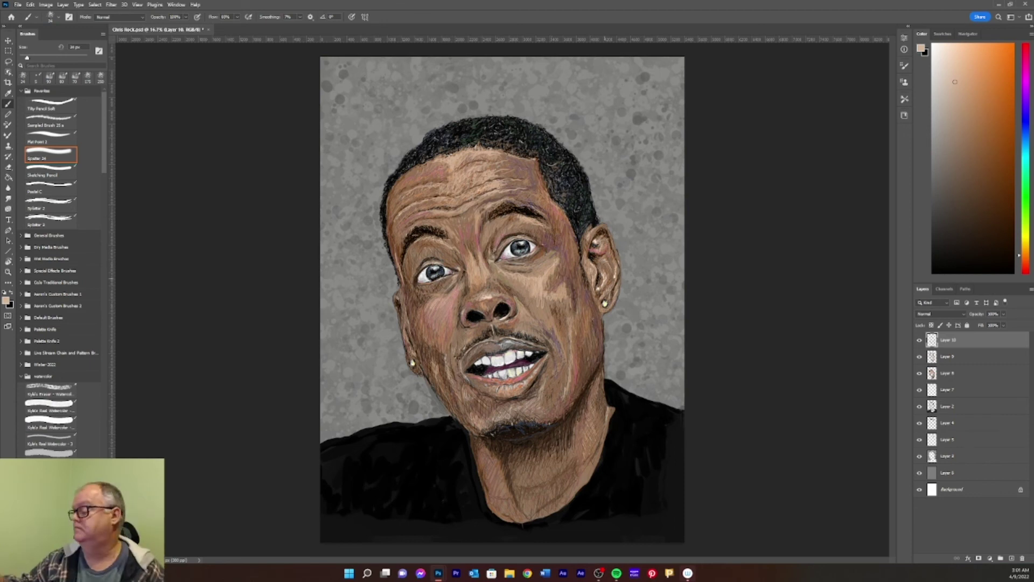
left_click(482, 254, "alt")
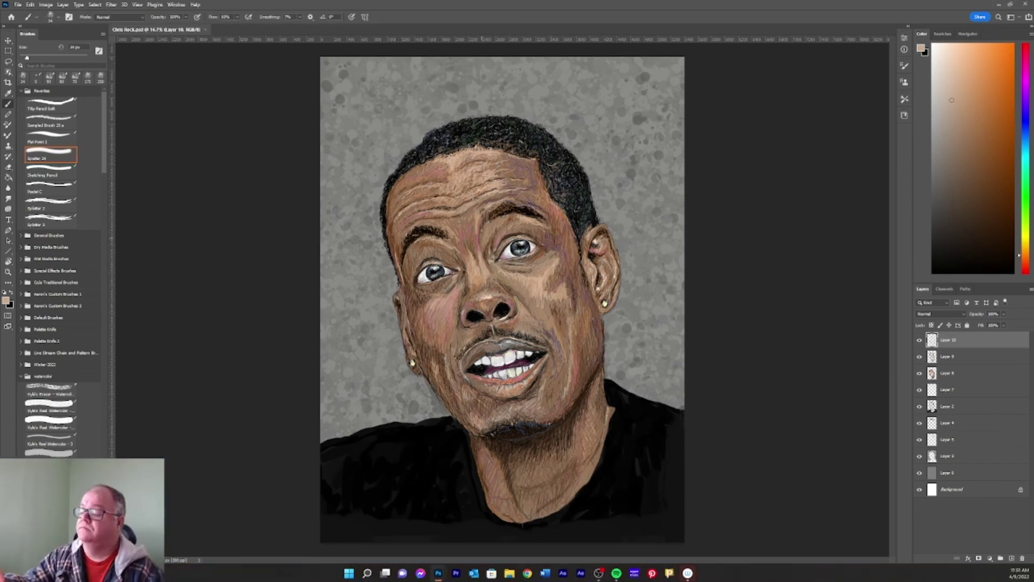
left_click(482, 254, "alt")
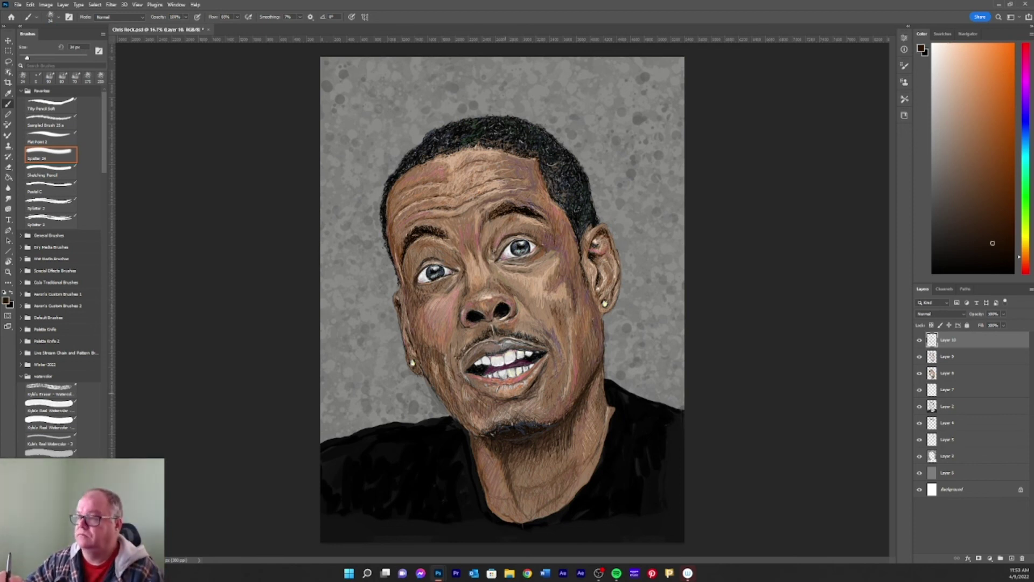
Step: Sample near-white and dusky pink highlight tones, then place two vertical guides across the face
left_click(482, 253, "alt")
left_click(482, 253, "alt")
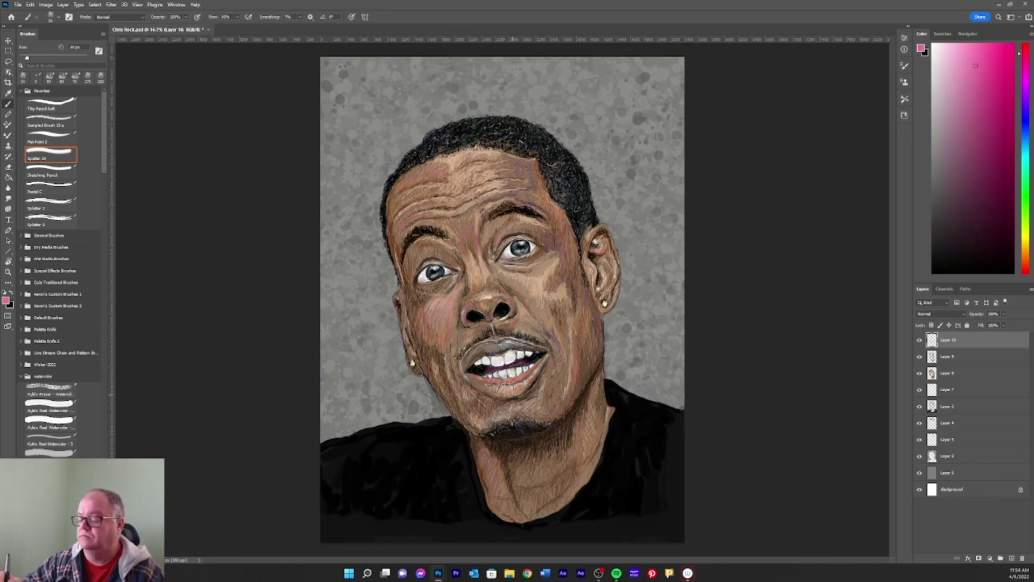
left_click(482, 253, "alt")
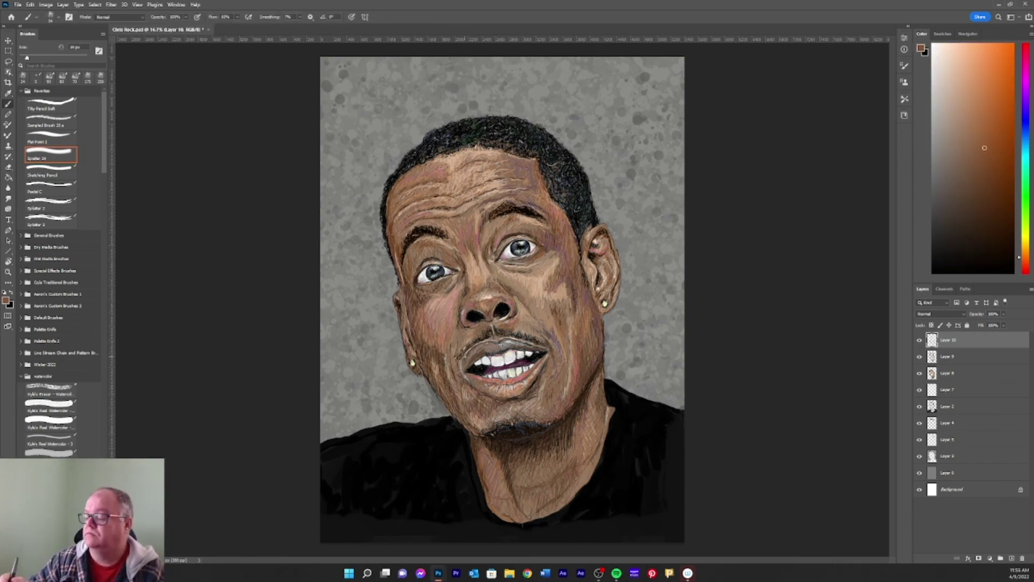
left_click(482, 253, "alt")
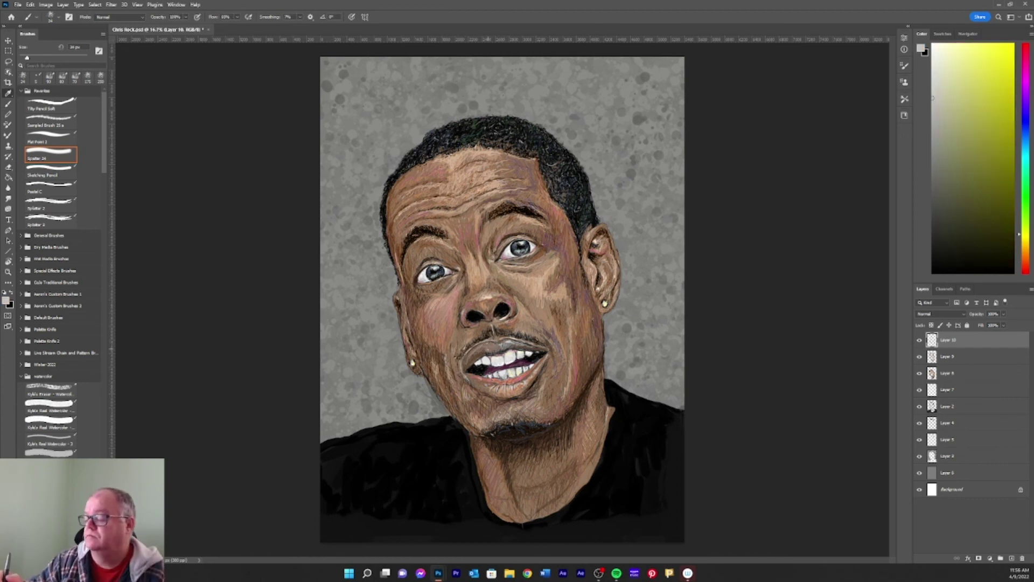
left_click(482, 253, "alt")
left_click(483, 254, "alt")
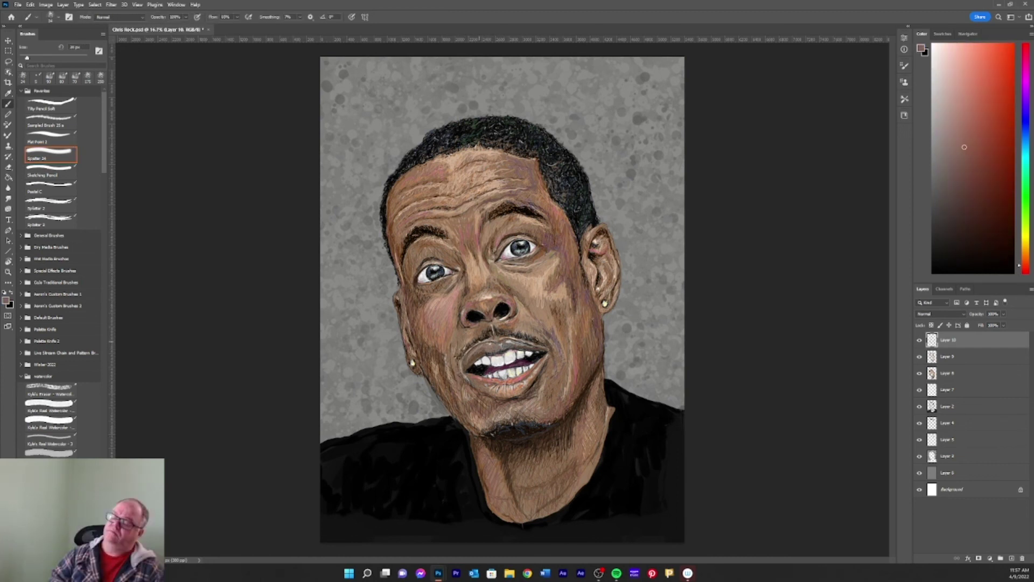
mouse_move(112, 323)
left_mouse_down()
mouse_move(549, 324)
mouse_move(540, 324)
left_mouse_up()
left_click_drag(112, 341, 459, 341)
Step: Flatten the artwork, lasso a reshaped mouth, stroke it in black, and hide the guides
left_click(63, 4)
left_click(143, 203)
key("l")
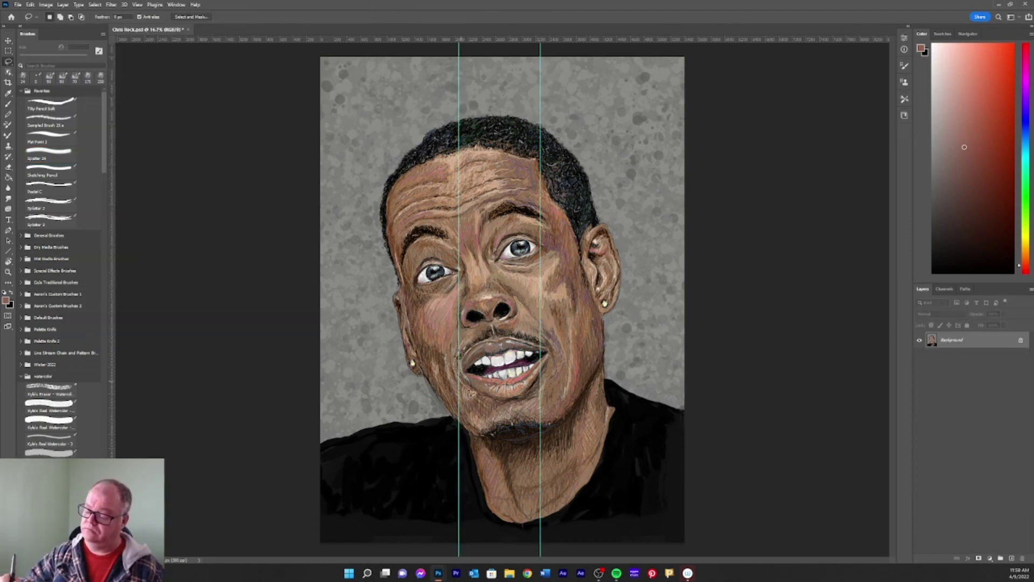
key("ctrl+shift+d")
key("ctrl+d")
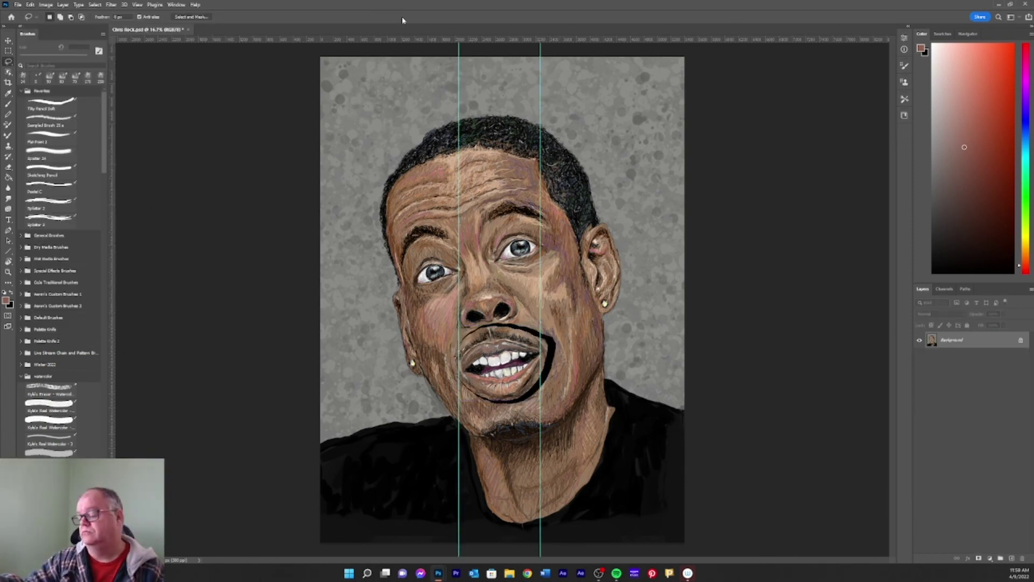
key("v")
key("ctrl+shift+d")
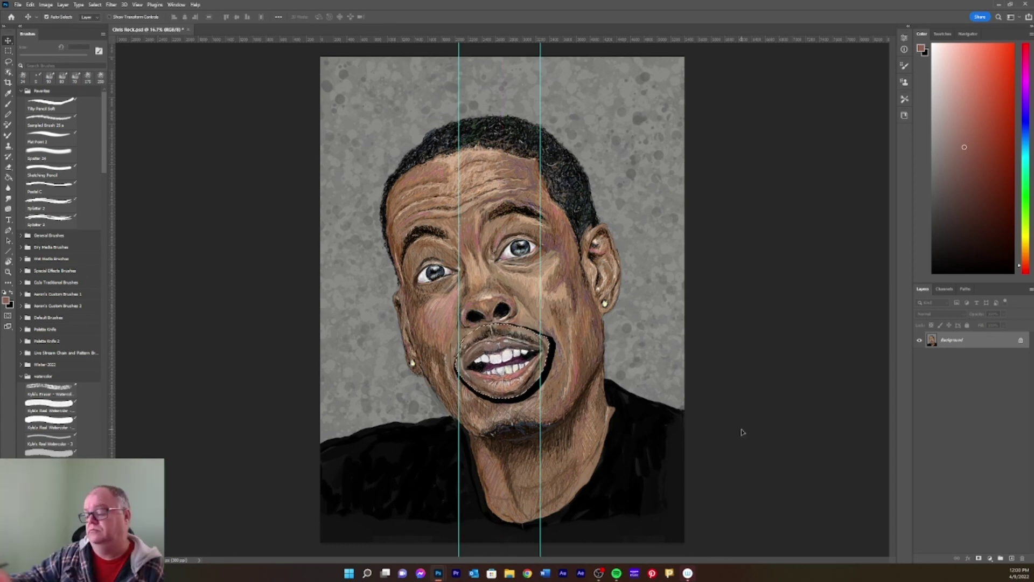
key("ctrl+semicolon")
key("ctrl+d")
Step: Add Layer 1 and load the Sketching Pencil brush with a brown skin tone
key("b")
key("ctrl+shift+alt+n")
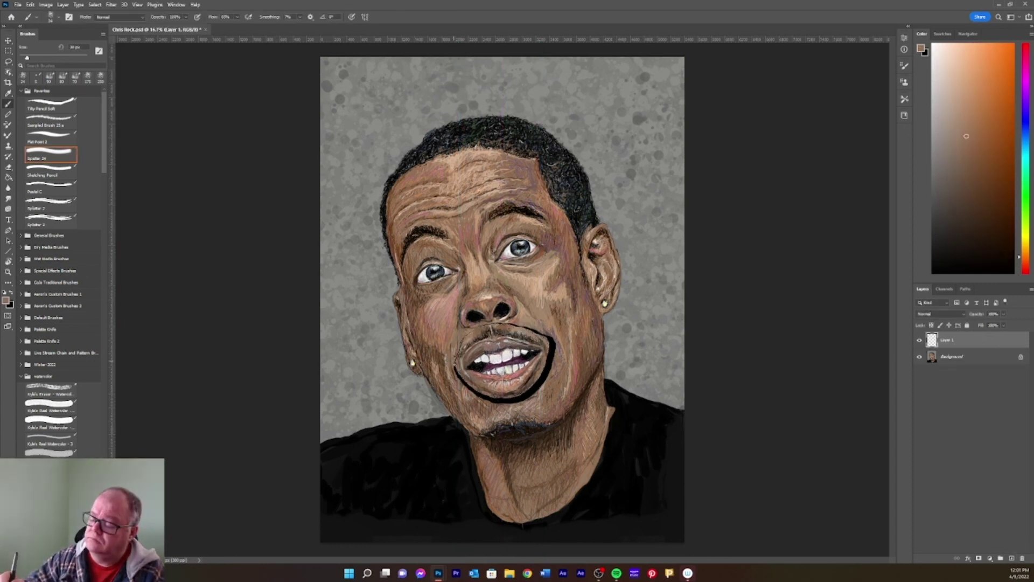
left_click(471, 388, "alt")
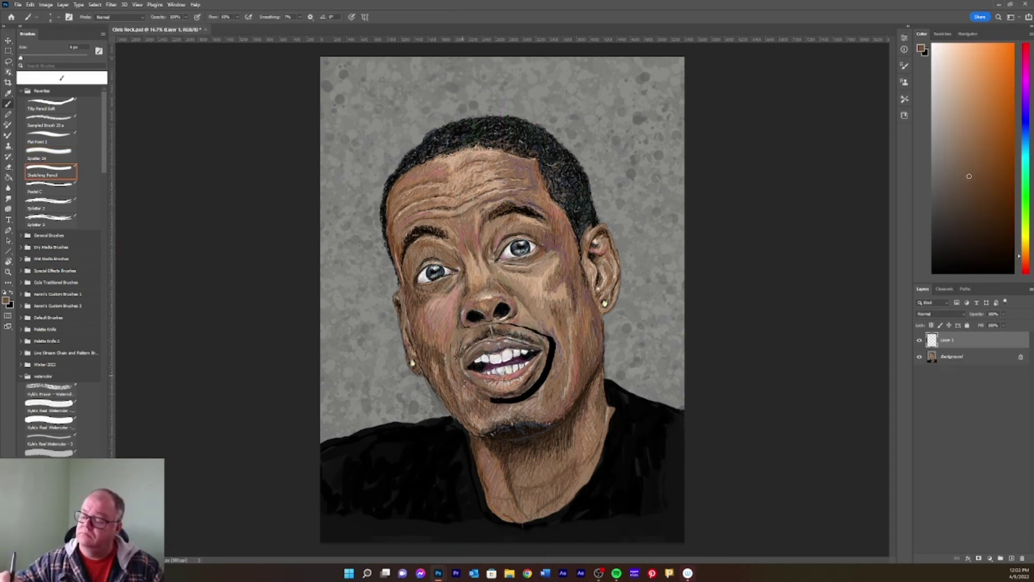
key("period")
left_click(513, 325, "alt")
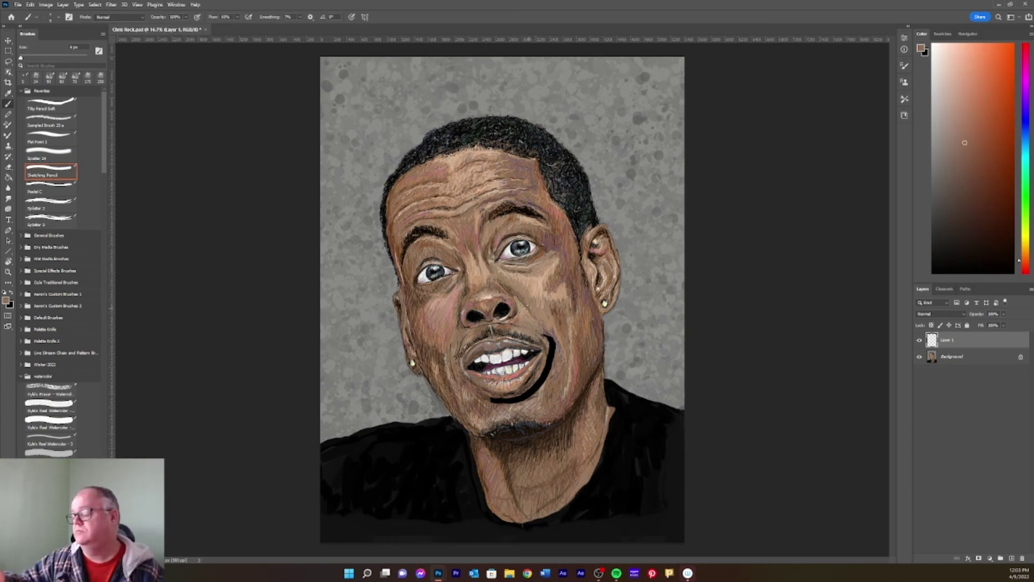
left_click(549, 341, "alt")
left_click(548, 341, "alt")
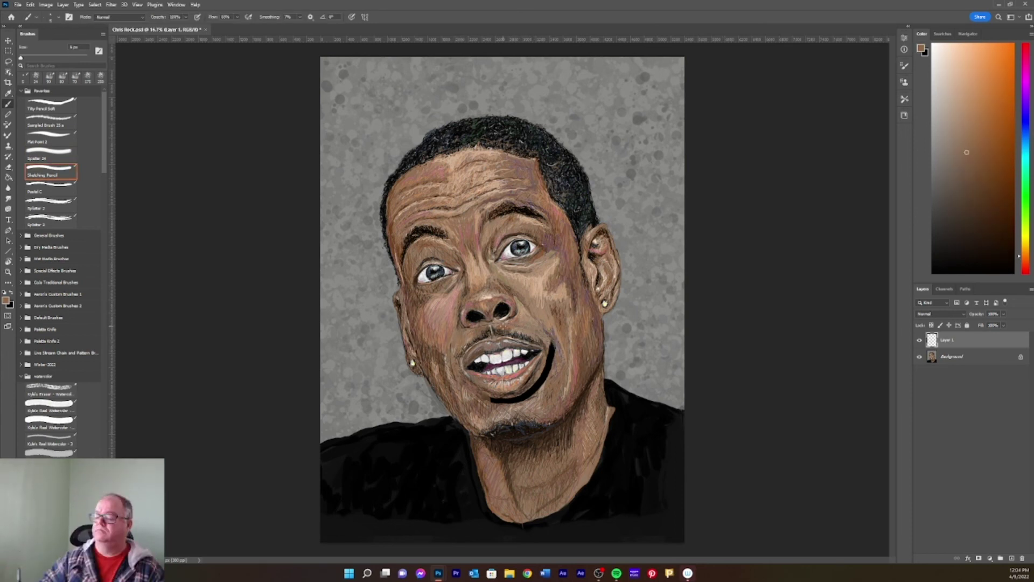
Step: Sample pink and chin-brown tones and paint over the dark shadow under the lower lip
key("comma")
left_click(555, 357, "alt")
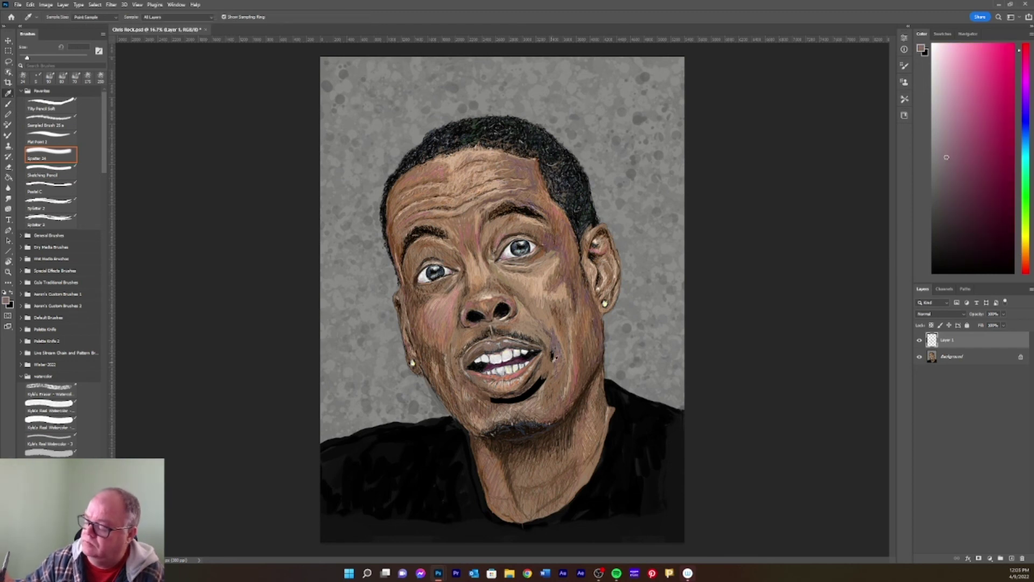
left_click(517, 400, "alt")
mouse_move(521, 398)
left_mouse_down()
mouse_move(529, 392)
mouse_move(496, 398)
left_mouse_up()
left_click(493, 402, "alt")
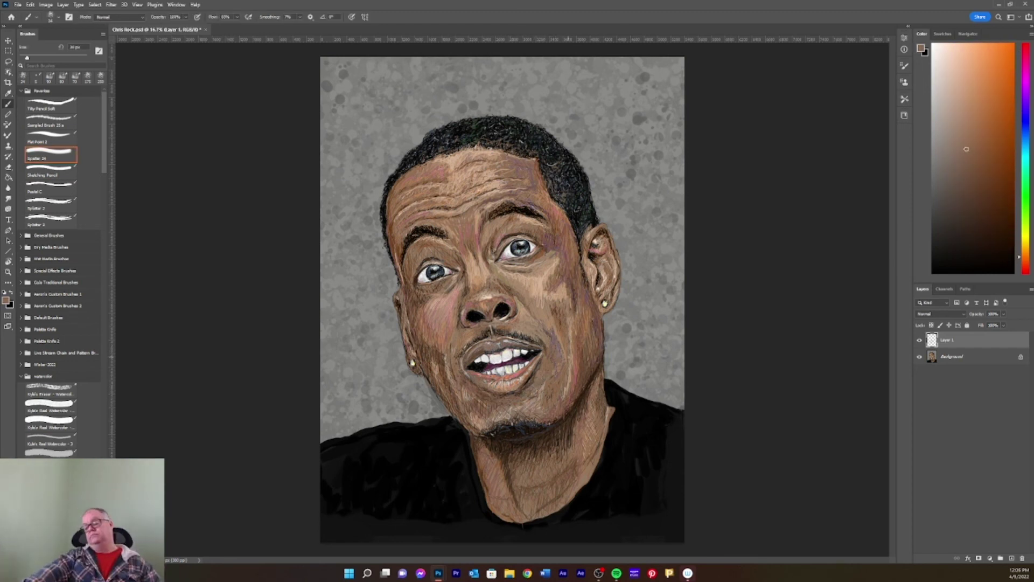
Step: Sample mid-grey, light grey, pinkish and tan-orange tones from the portrait
left_click(642, 324, "alt")
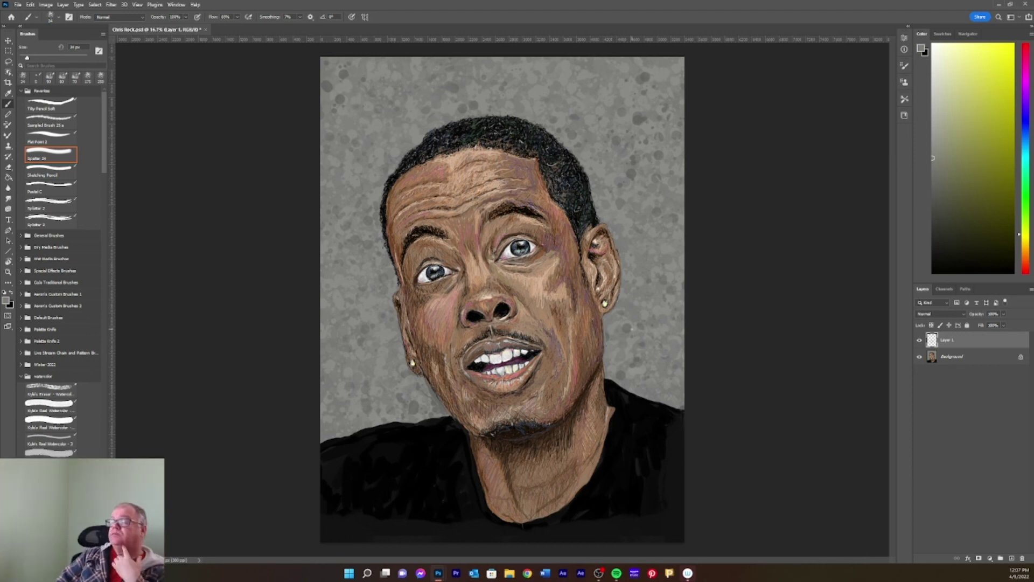
left_click(502, 439, "alt")
left_click(562, 253, "alt")
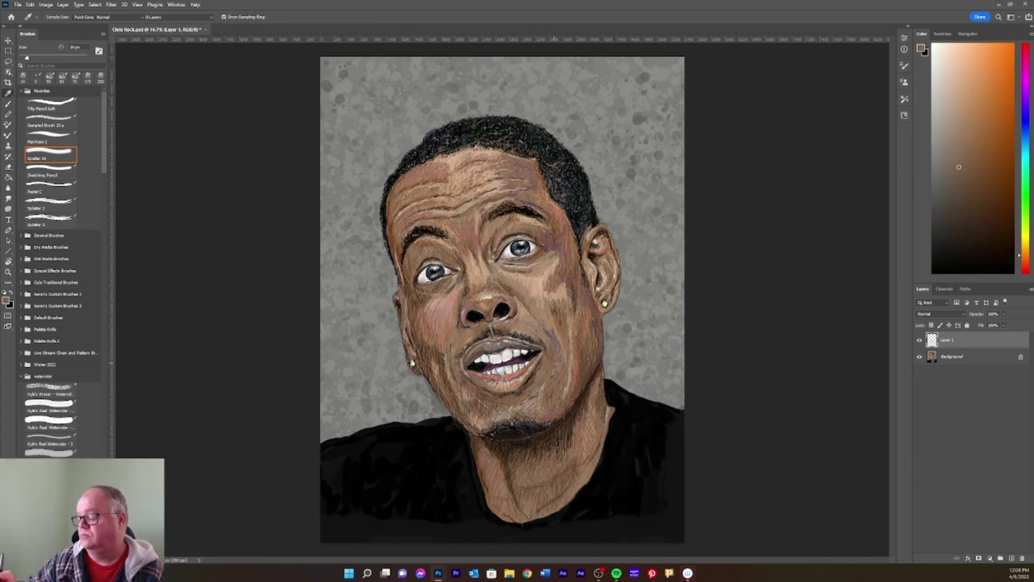
left_click(562, 252, "alt")
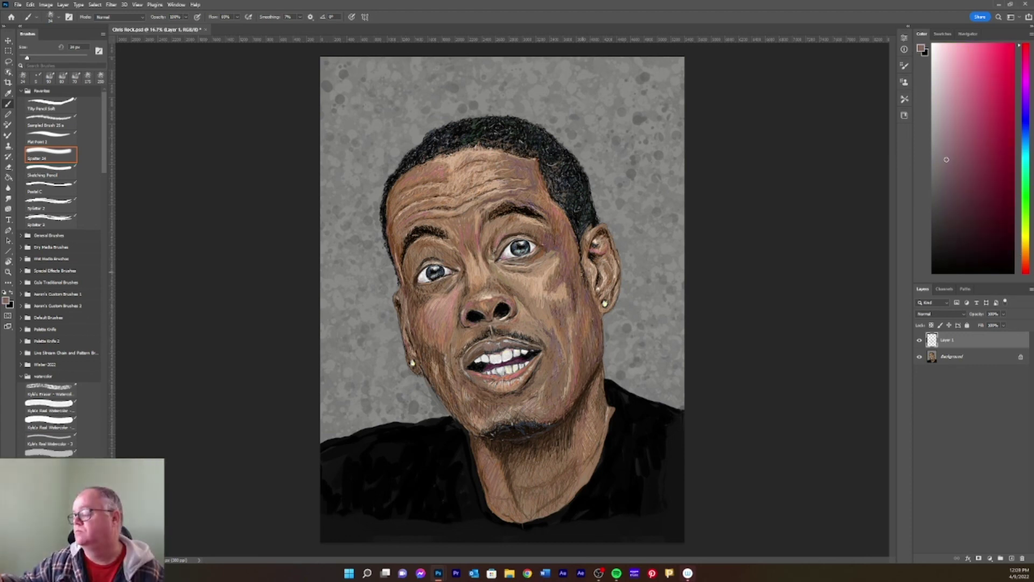
left_click(588, 273, "alt")
Step: Sample a dark blue-grey and paint a faint blue stroke down the shirt
left_click(623, 398, "alt")
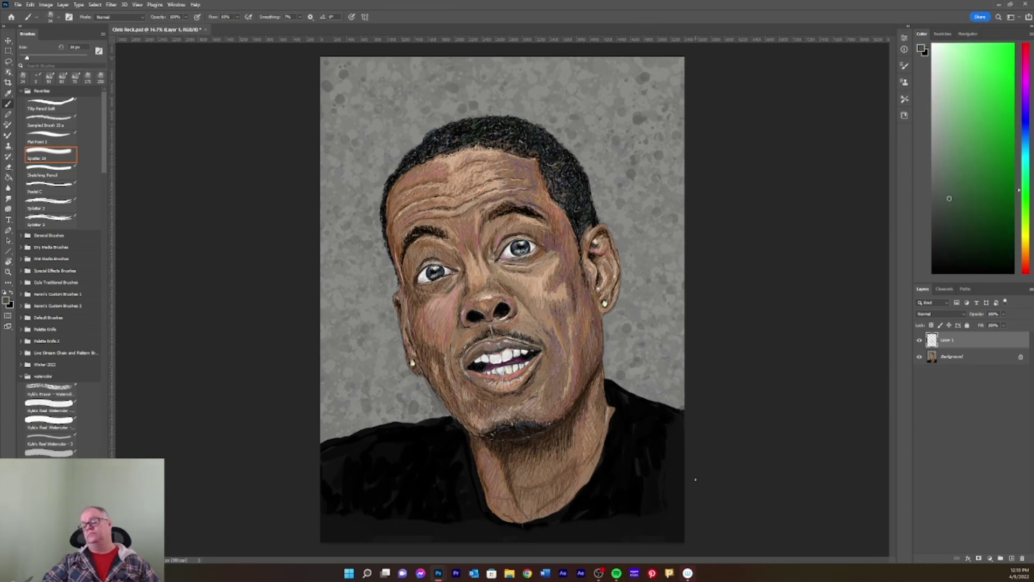
left_click(623, 398, "alt")
left_click_drag(623, 398, 563, 533)
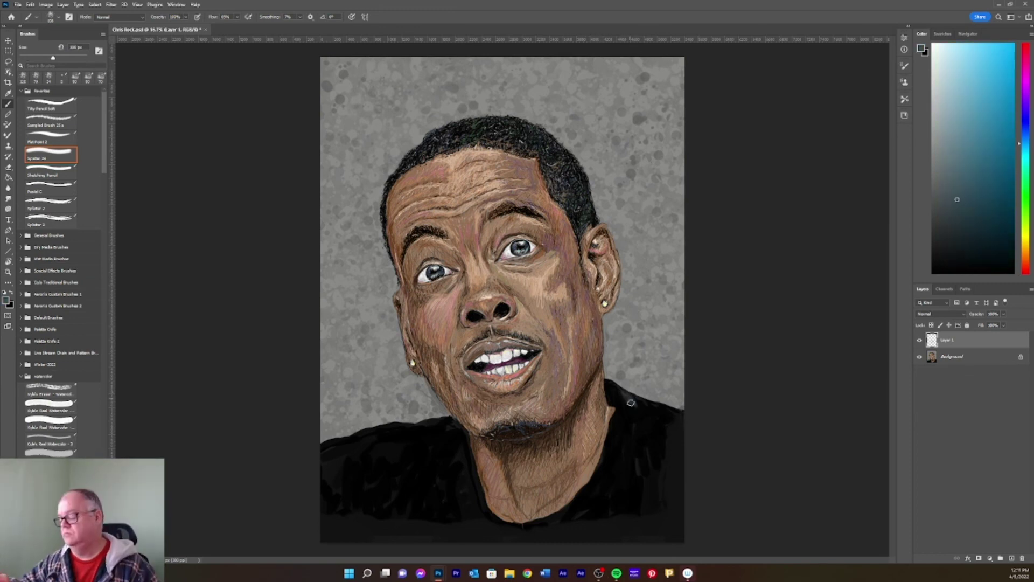
left_click(650, 398, "alt")
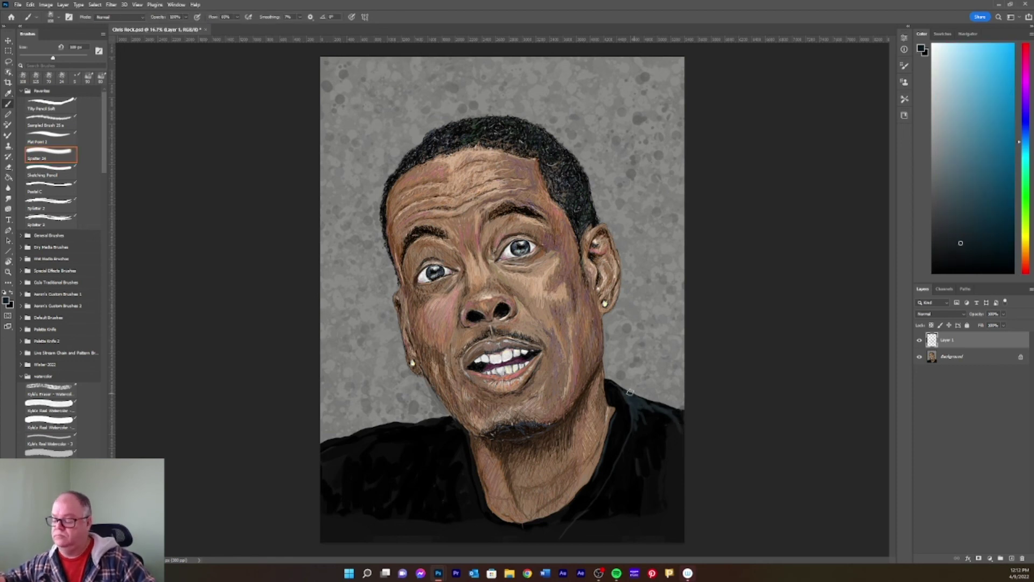
key("bracketright")
left_click(603, 511, "alt")
key("bracketleft")
key("bracketleft")
key("bracketleft")
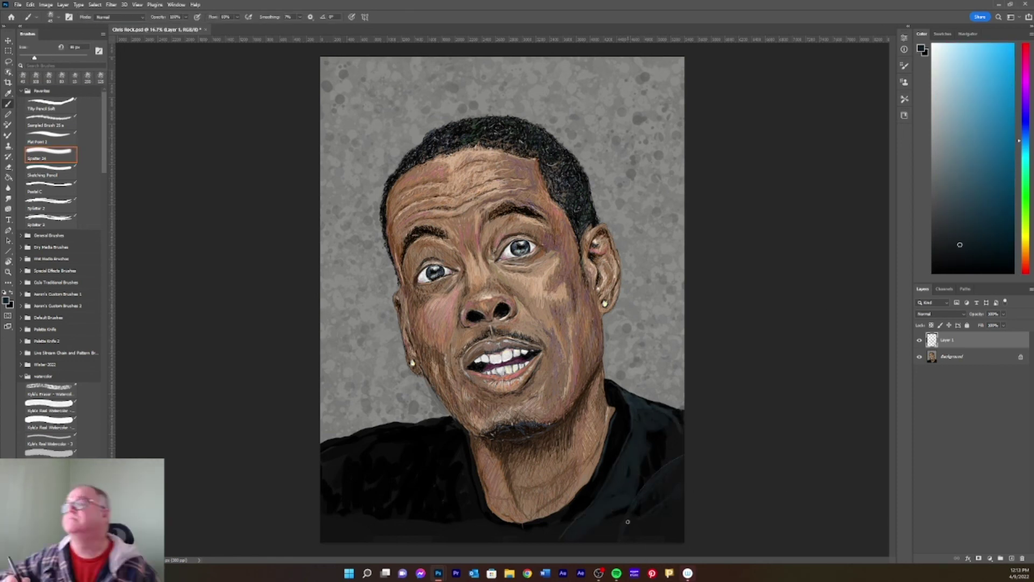
Step: Brush lighter grey strokes across the left shirt, finishing with a 26 px brush
left_click_drag(440, 431, 456, 517)
key("bracketleft")
key("bracketleft")
left_click_drag(424, 429, 375, 429)
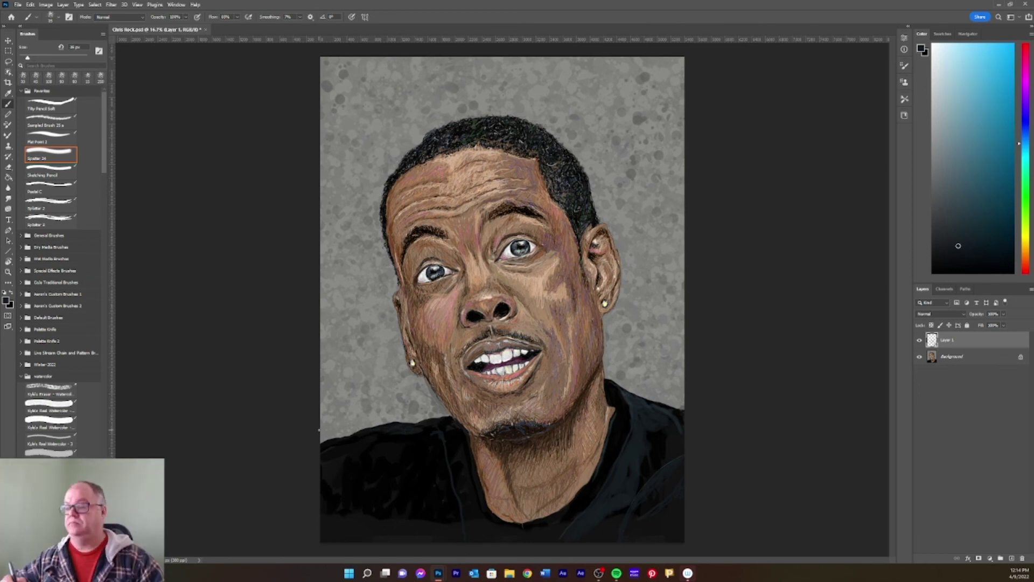
key("bracketright")
key("bracketright")
key("bracketright")
left_click(431, 534, "alt")
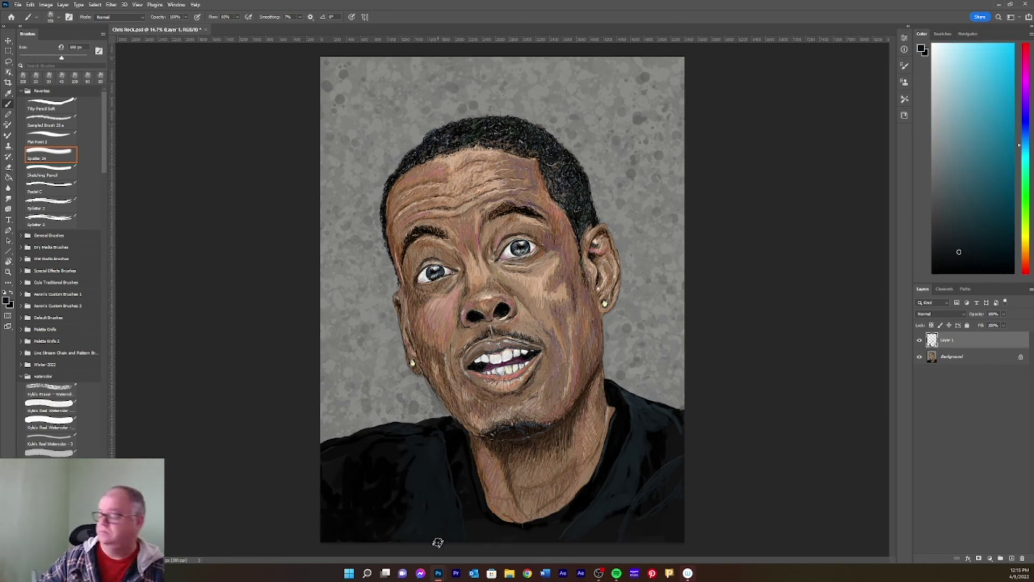
mouse_move(357, 449)
left_mouse_down()
mouse_move(341, 473)
mouse_move(376, 486)
left_mouse_up()
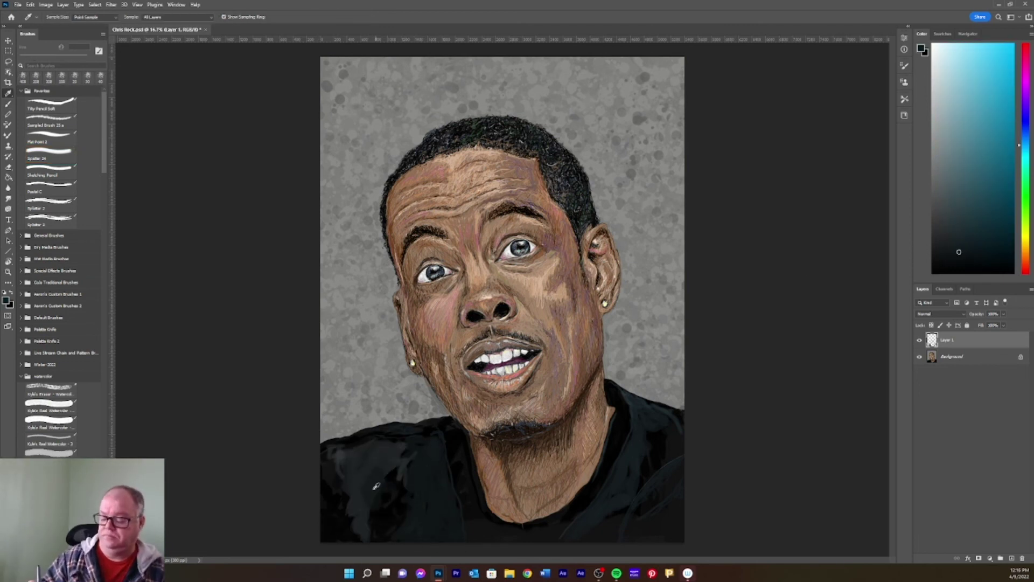
left_click(376, 486, "alt")
left_click(601, 444, "alt")
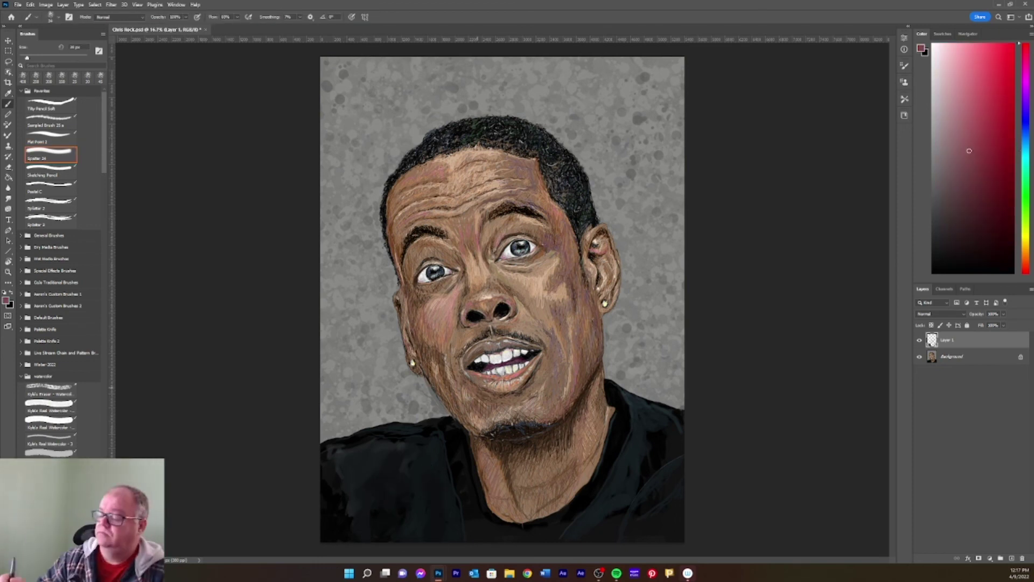
key("bracketleft")
key("bracketleft")
key("bracketleft")
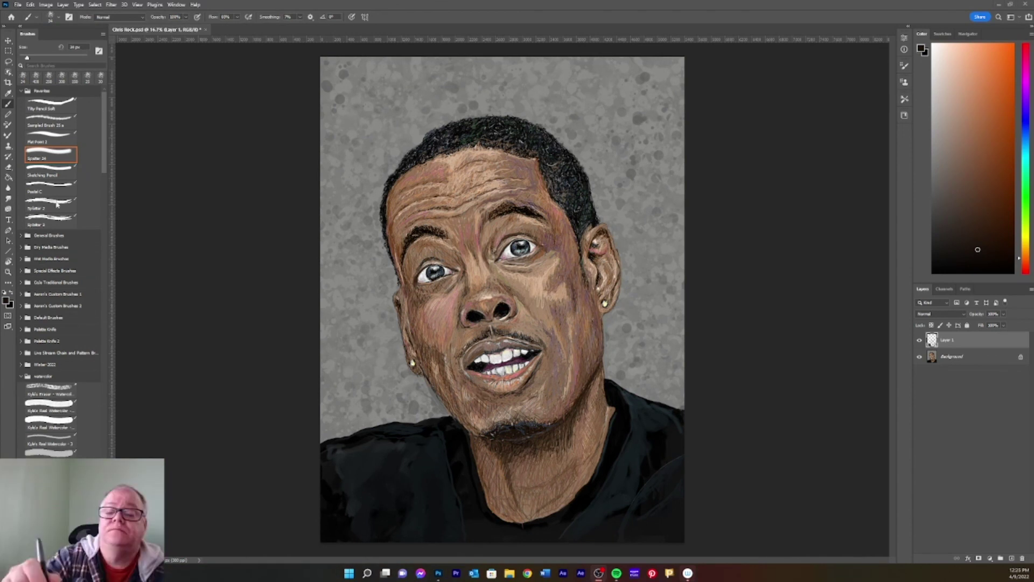
Step: Try another splatter brush, return to Spatter 24, and make white the painting colour
left_click(57, 204)
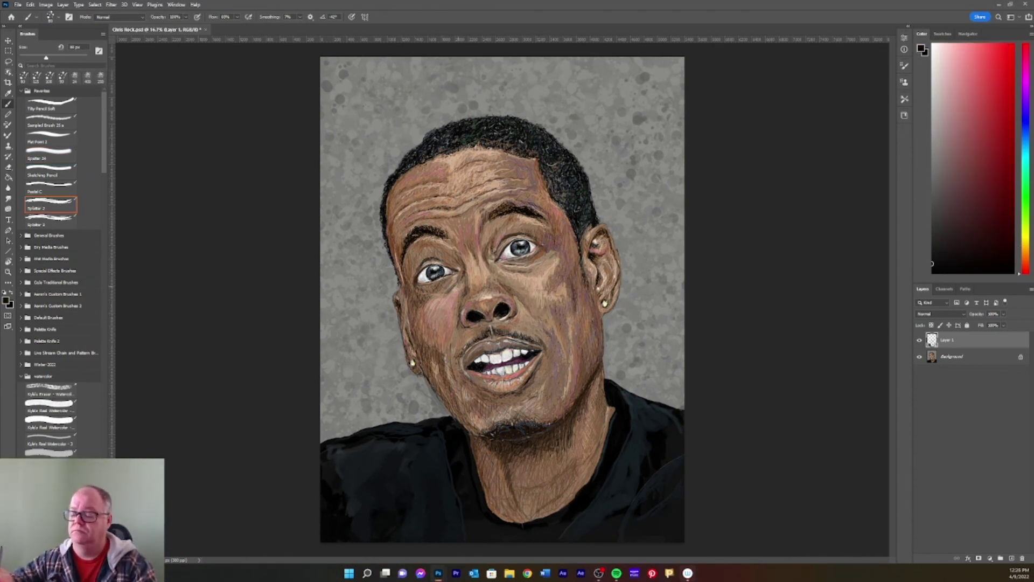
key("x")
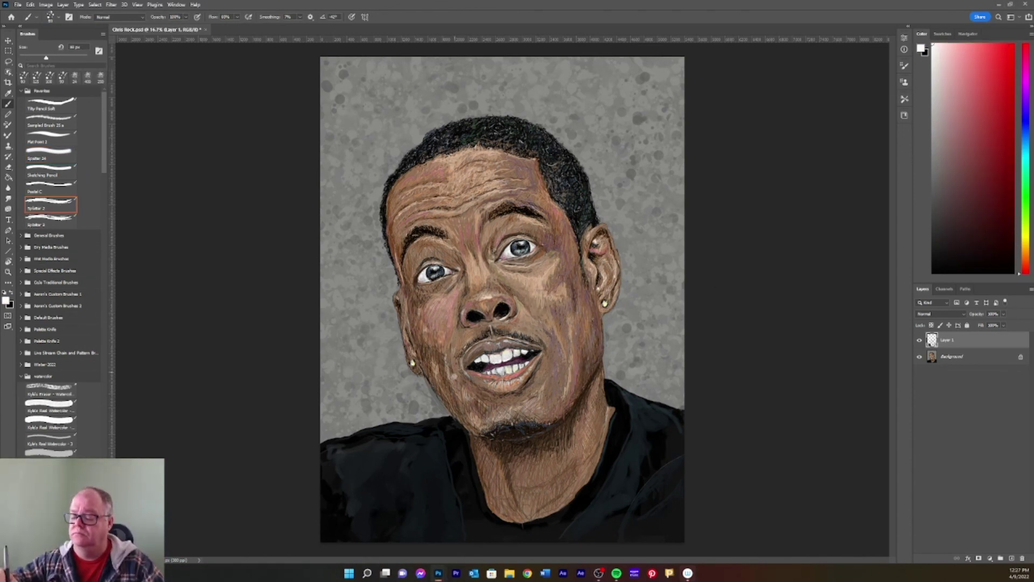
left_click(52, 153)
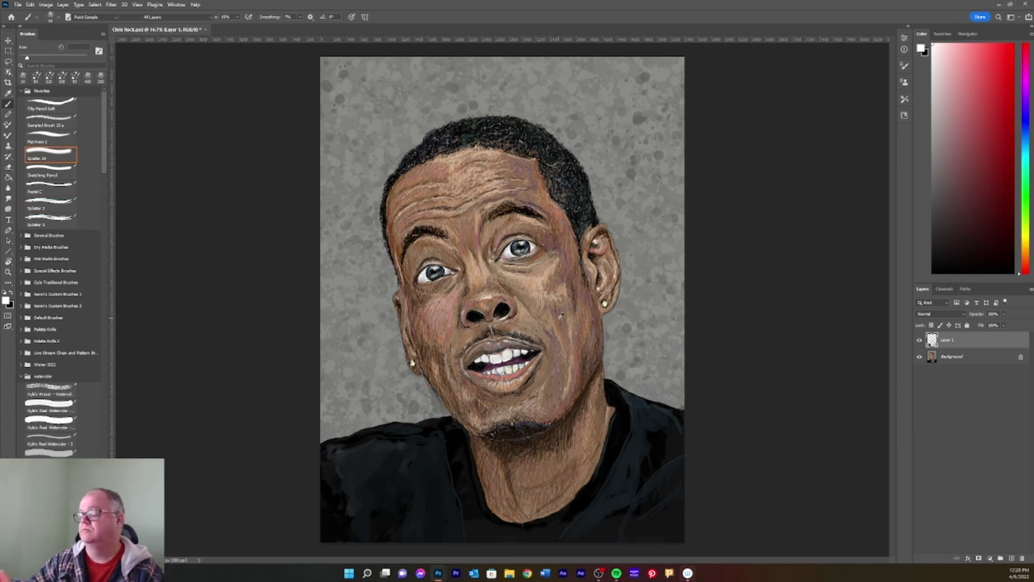
left_click(960, 122)
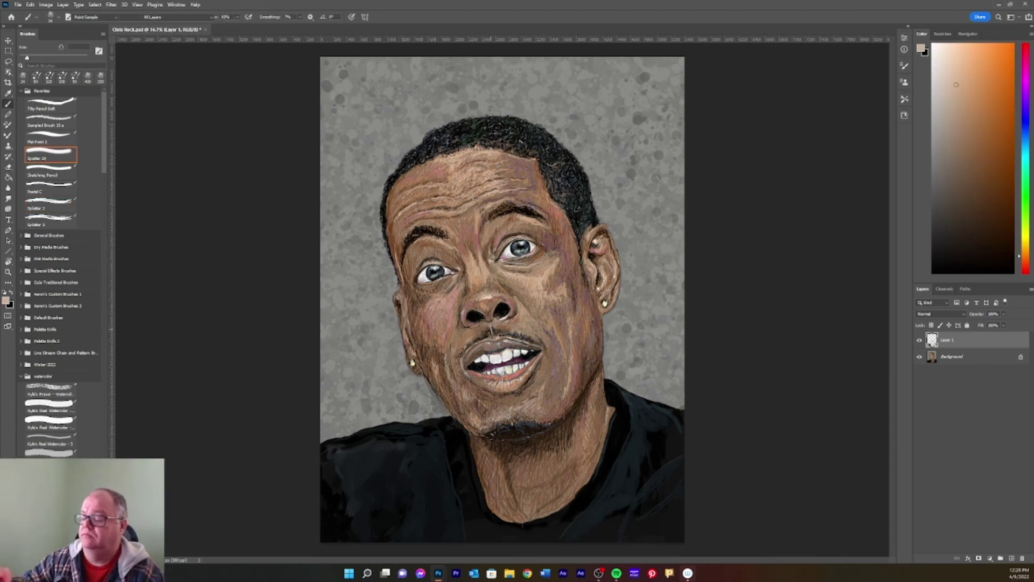
key("d")
key("x")
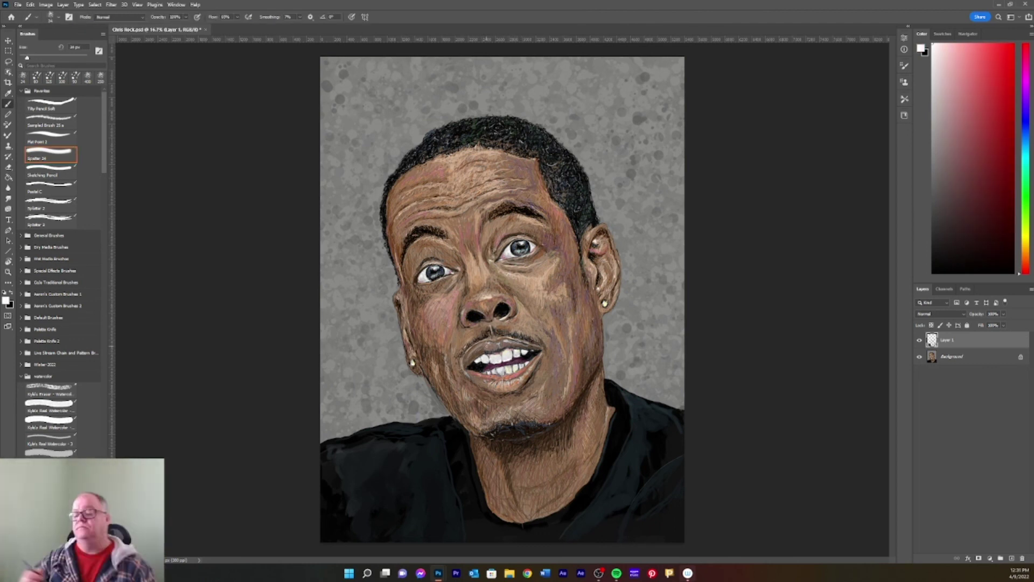
Step: Sample tan and grey tones, then set the Sketching Pencil brush with near-black from the shirt
left_click(458, 178, "alt")
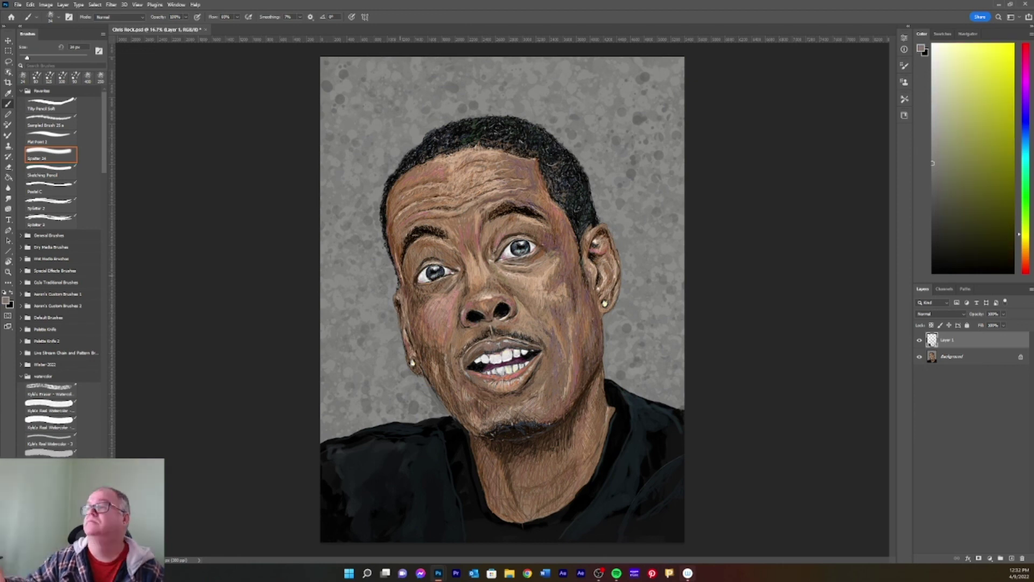
left_click(356, 161, "alt")
left_click(458, 242, "alt")
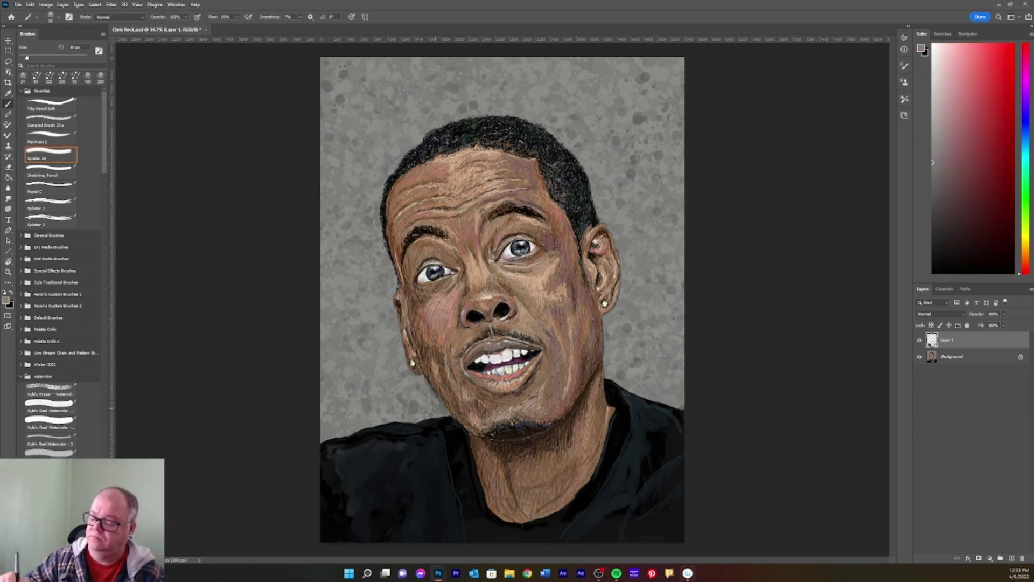
left_click(439, 409, "alt")
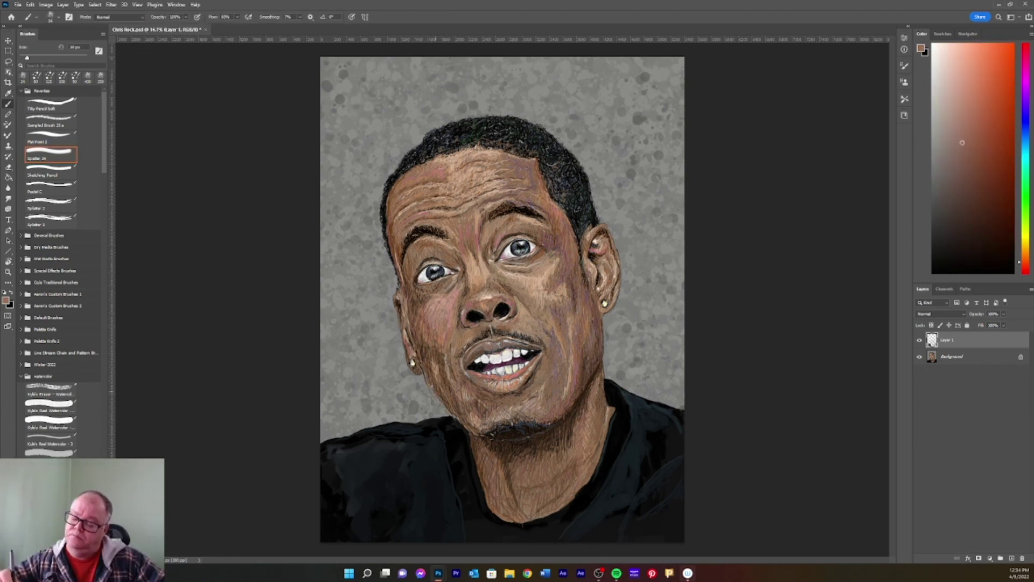
left_click(669, 403, "alt")
key("period")
left_click(539, 301, "alt")
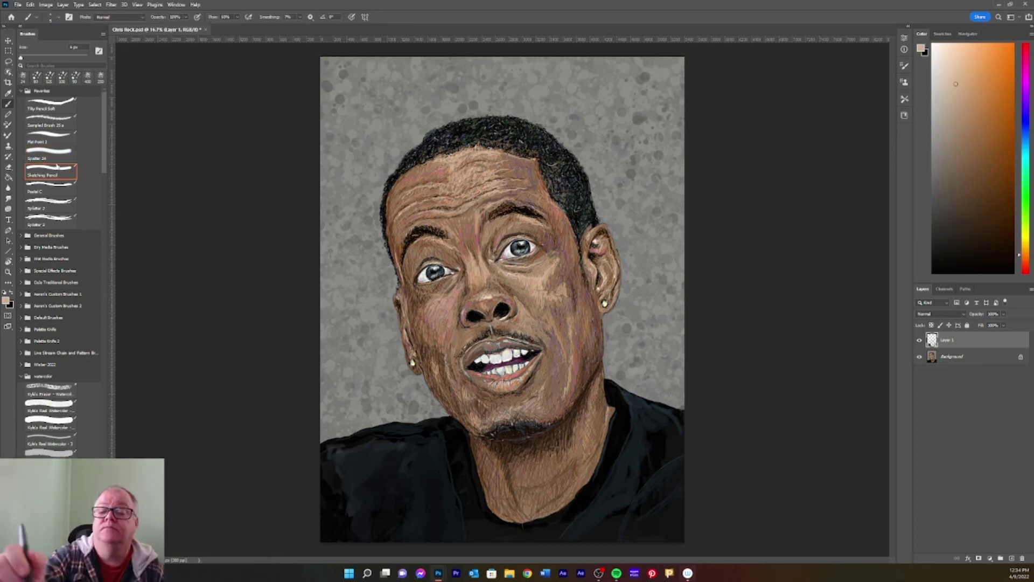
left_click(512, 331, "alt")
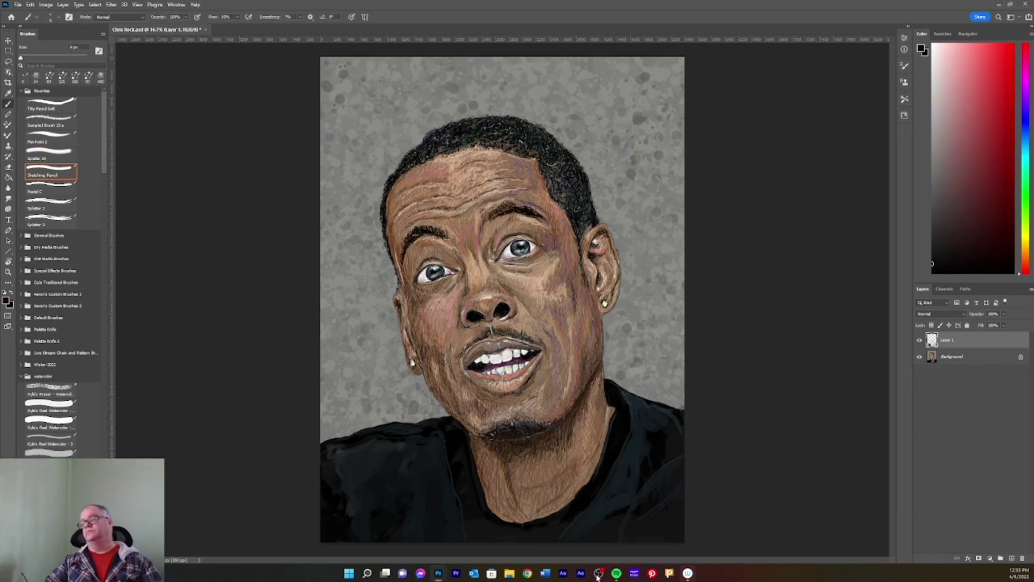